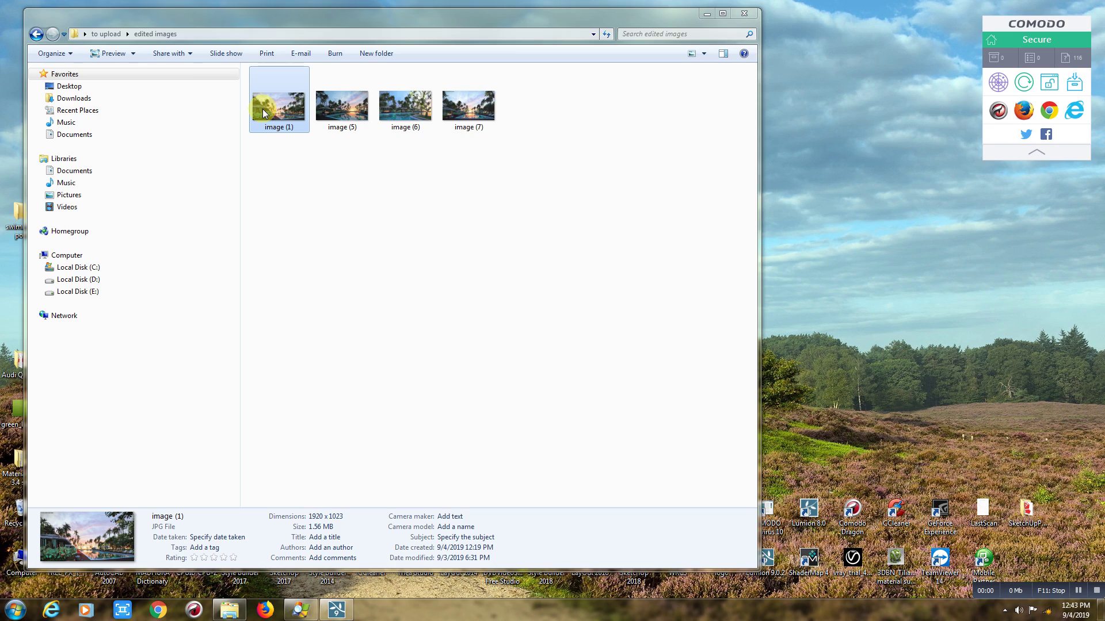
# - View resort render (1) and the others full-screen in Photo Viewer, then return to Lumion
pyautogui.doubleClick(264, 112)
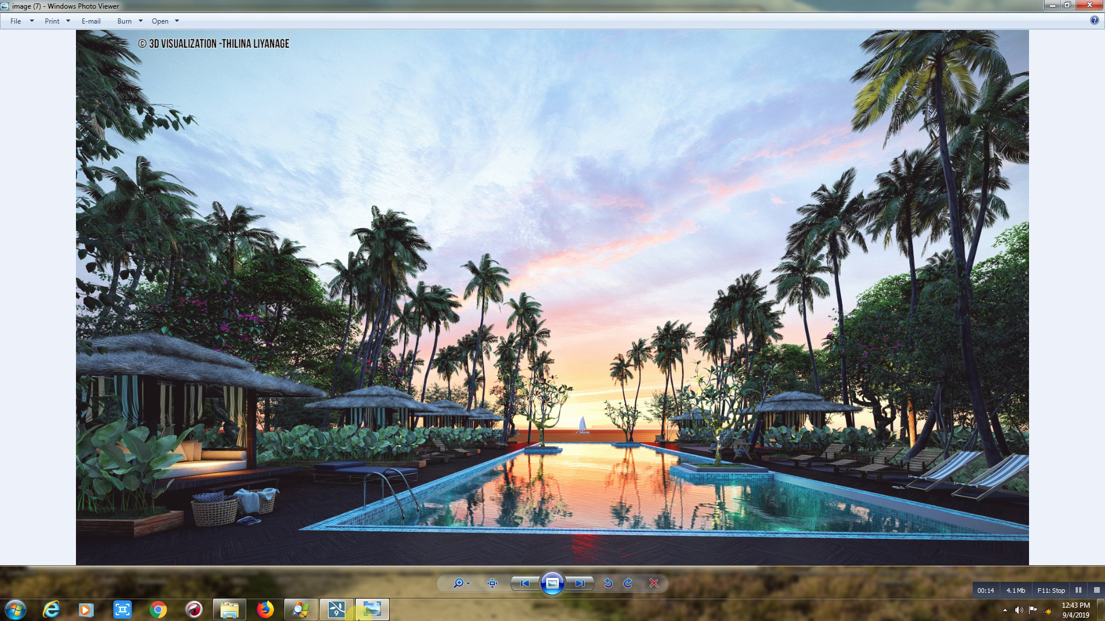
pyautogui.click(335, 611)
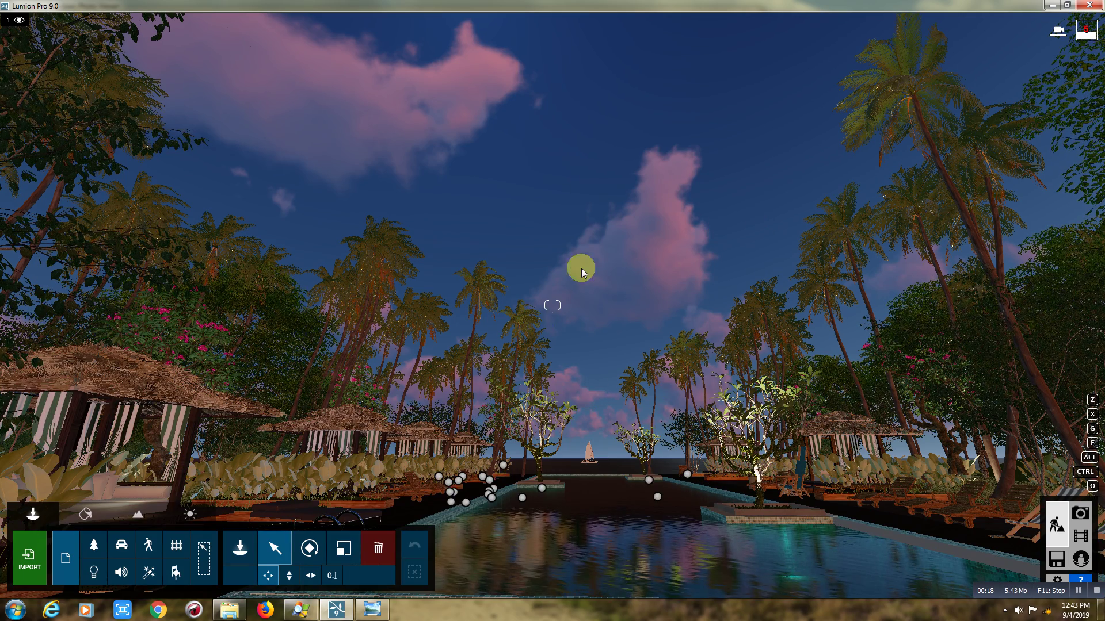
# - Tilt down and fly the camera back above the pool for a wide island view
pyautogui.moveTo(581, 268); pyautogui.dragTo(581, 356, button='right')
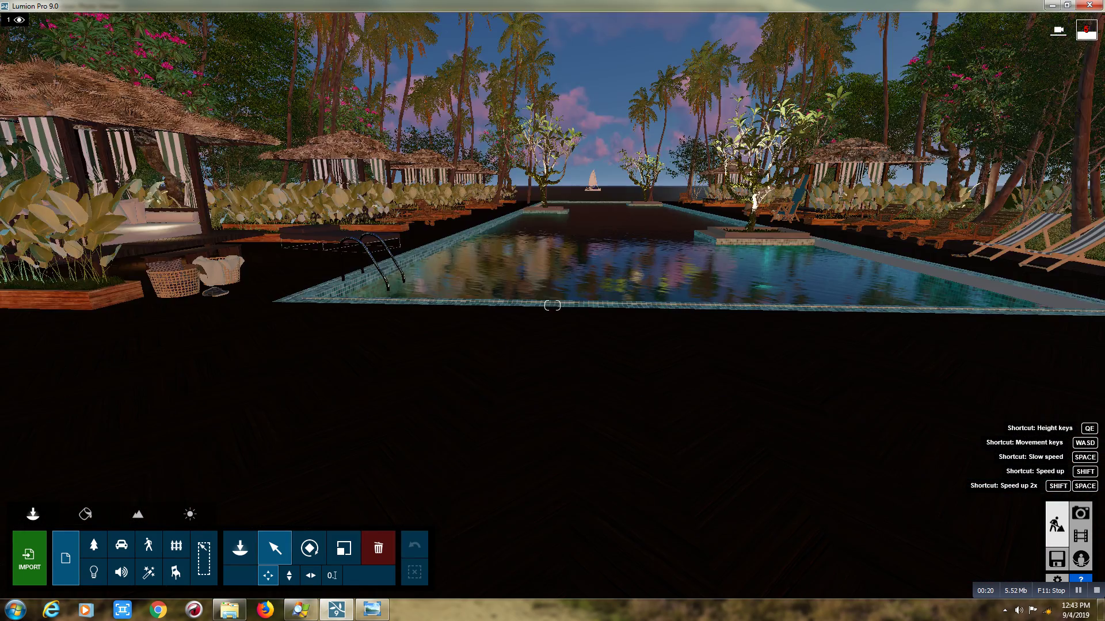
pyautogui.moveTo(588, 288); pyautogui.dragTo(588, 357, button='right')
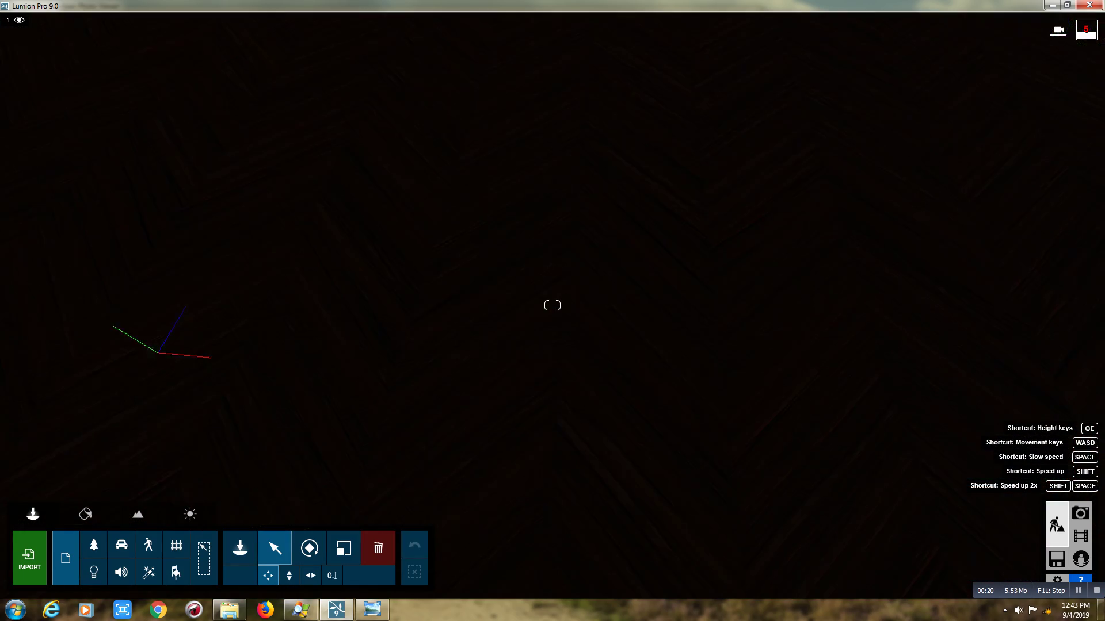
pyautogui.press('s')
pyautogui.press('s')
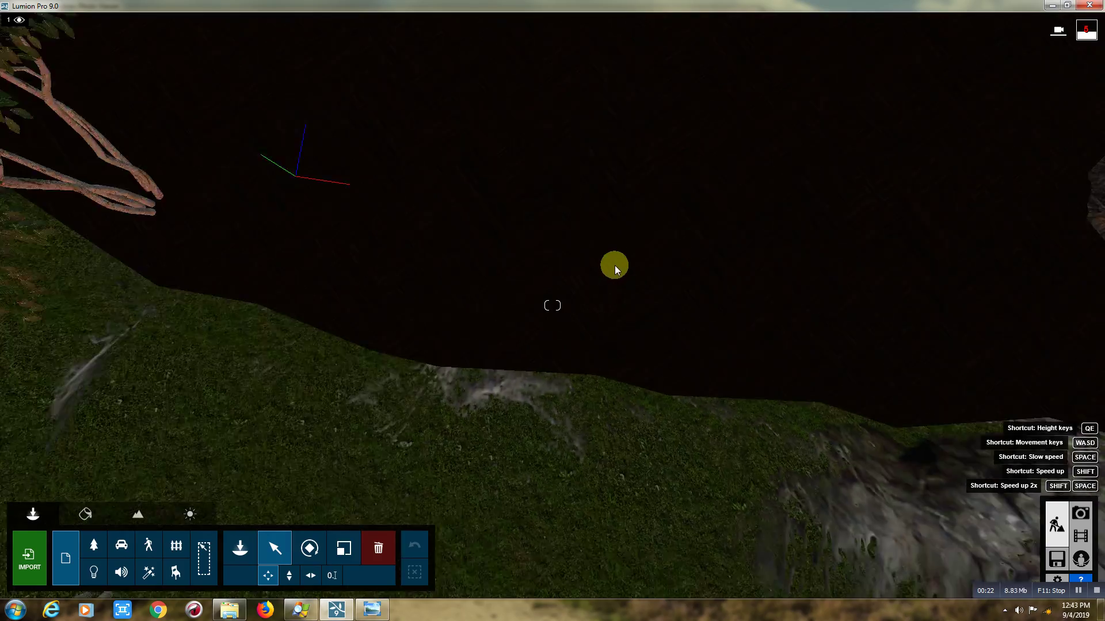
pyautogui.press('s')
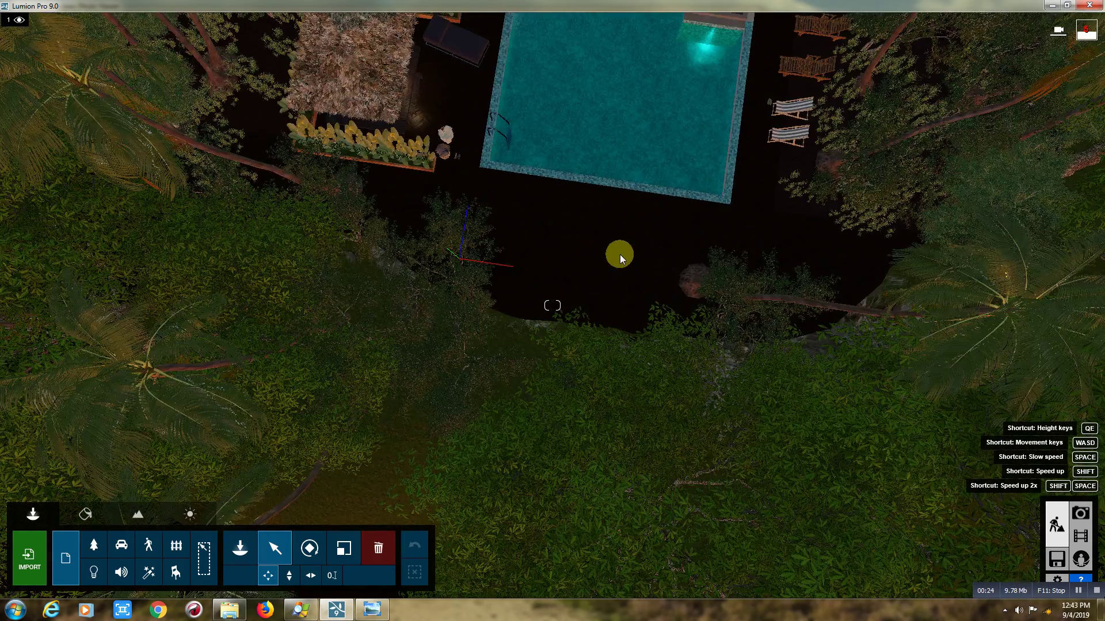
pyautogui.press('s')
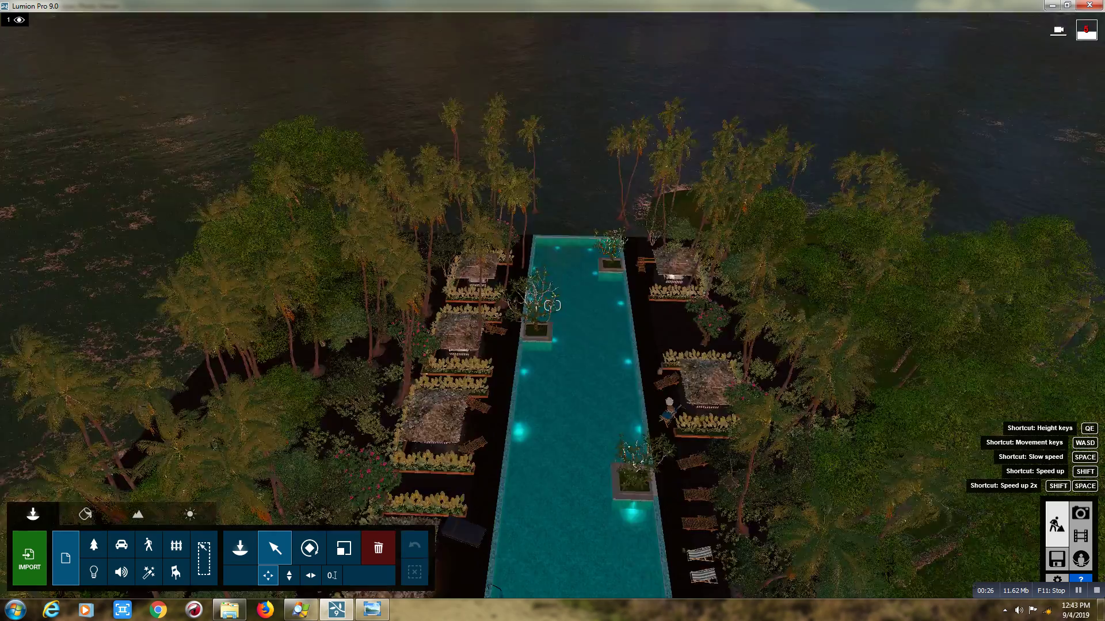
pyautogui.moveTo(637, 368)
pyautogui.mouseDown(button='right')
pyautogui.moveTo(637, 305)
pyautogui.moveTo(637, 552)
pyautogui.moveTo(637, 449)
pyautogui.moveTo(637, 495)
pyautogui.mouseUp(button='right')
pyautogui.press('s')
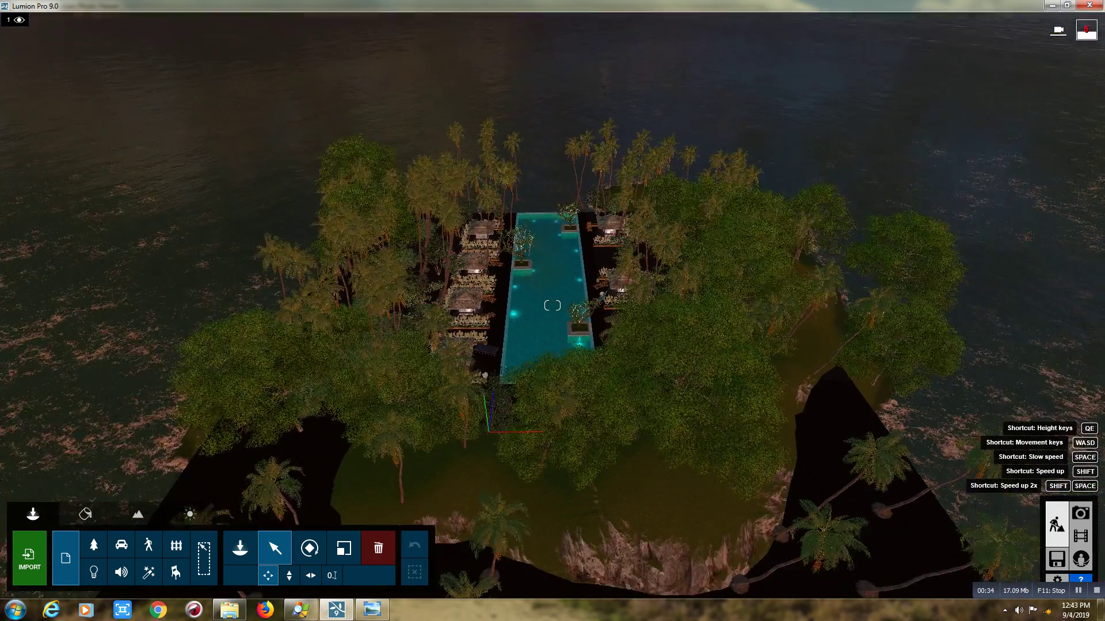
pyautogui.moveTo(640, 367); pyautogui.dragTo(640, 380, button='right')
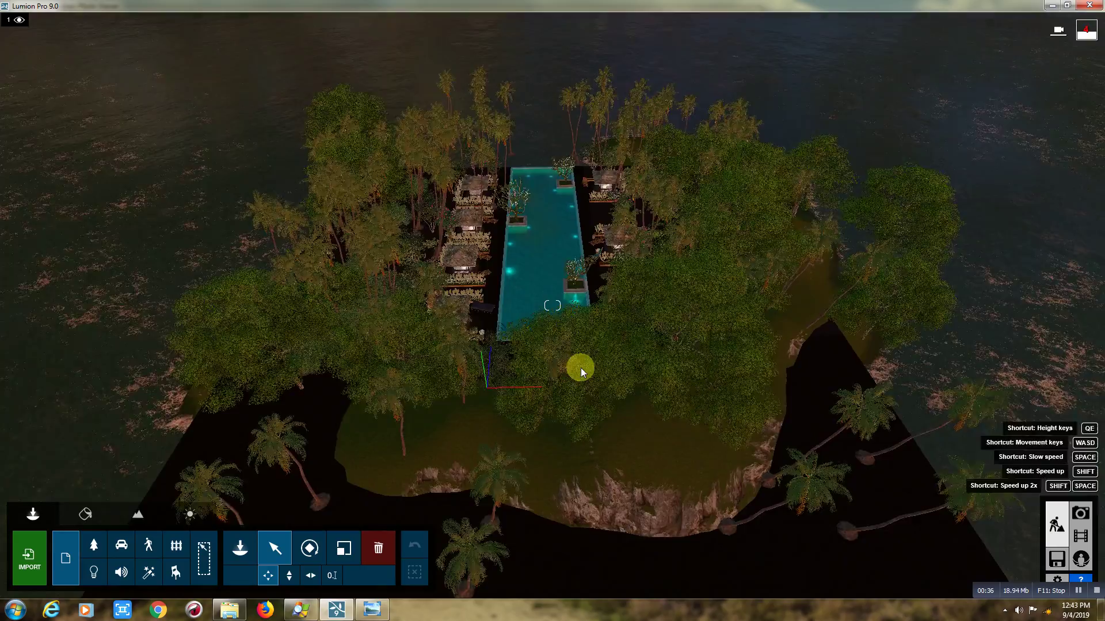
# - Zoom in and turn toward the cabanas until the poolside daybed fills the view
pyautogui.scroll(3, 429, 362)
pyautogui.scroll(3, 470, 298)
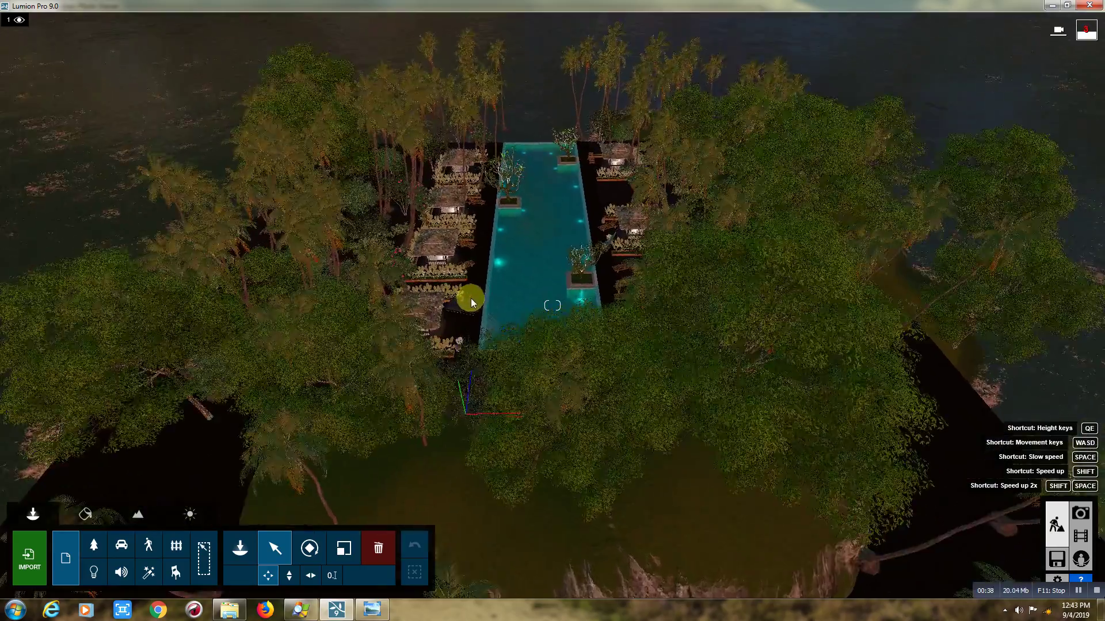
pyautogui.scroll(3, 471, 263)
pyautogui.scroll(2, 471, 262)
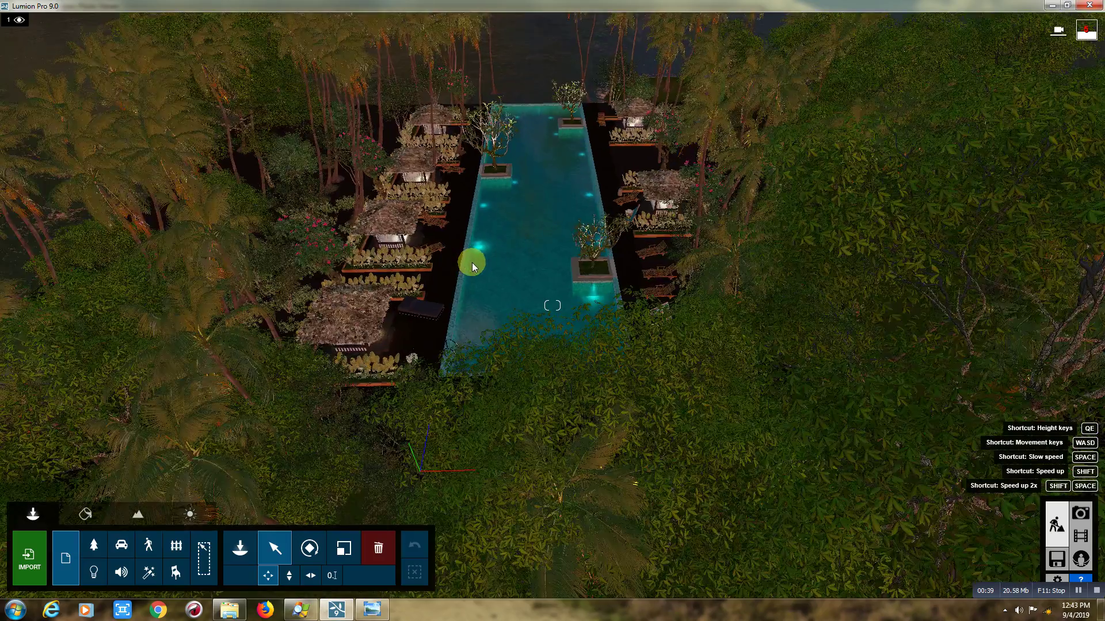
pyautogui.scroll(3, 472, 263)
pyautogui.scroll(2, 465, 275)
pyautogui.scroll(2, 465, 272)
pyautogui.scroll(2, 465, 272)
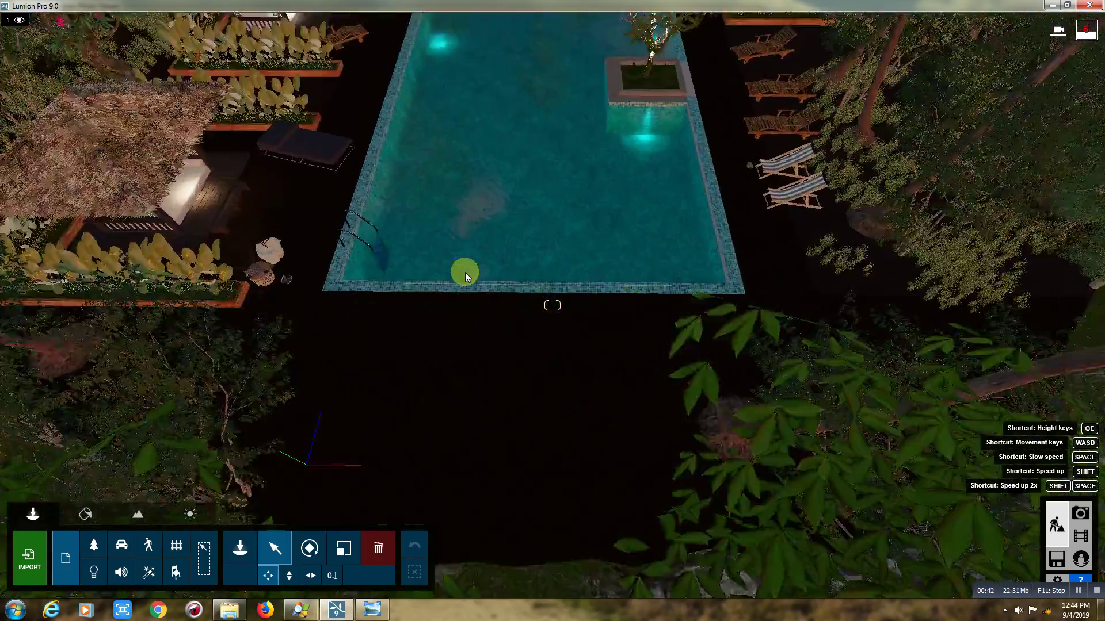
pyautogui.scroll(2, 465, 272)
pyautogui.moveTo(468, 272); pyautogui.dragTo(554, 433, button='right')
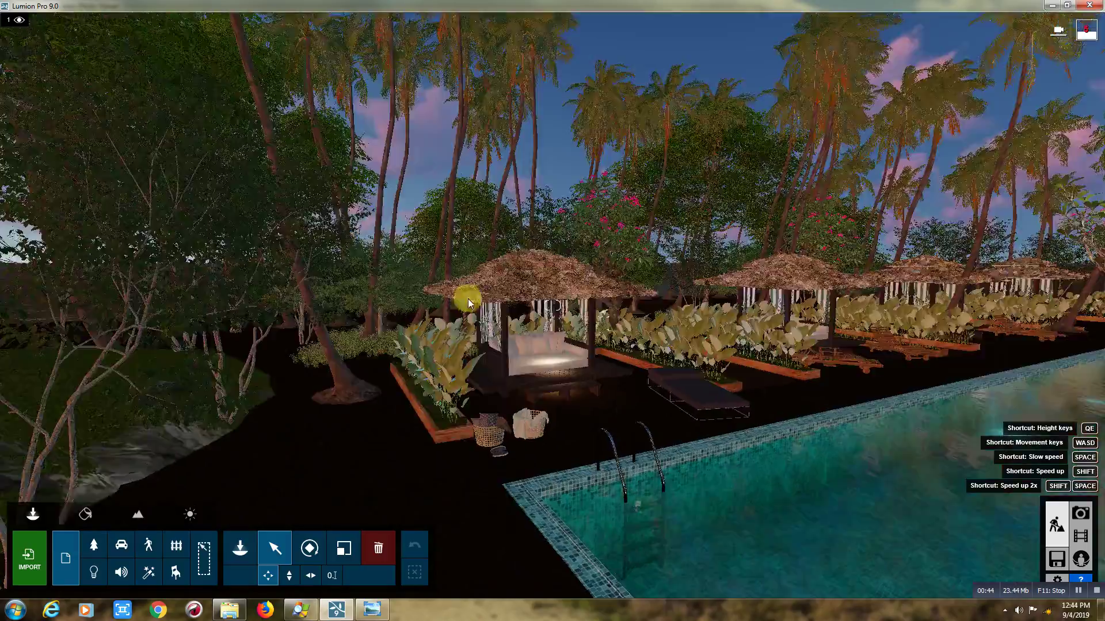
pyautogui.scroll(1, 555, 435)
pyautogui.scroll(2, 559, 445)
pyautogui.scroll(1, 561, 449)
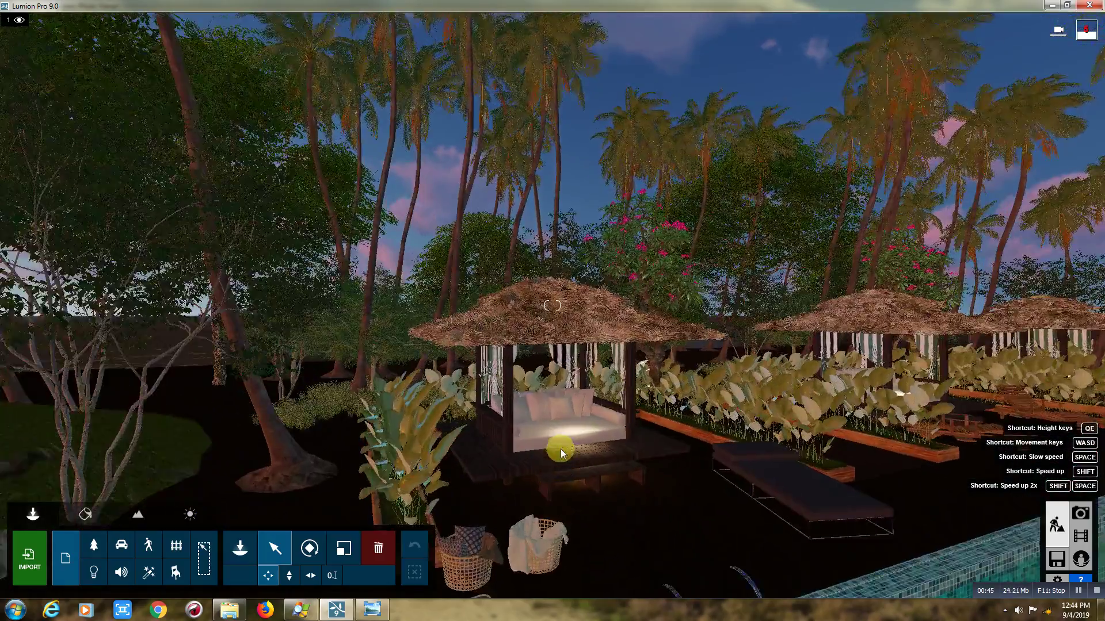
pyautogui.scroll(1, 560, 449)
pyautogui.moveTo(565, 451)
pyautogui.mouseDown(button='right')
pyautogui.moveTo(615, 463)
pyautogui.moveTo(568, 460)
pyautogui.mouseUp(button='right')
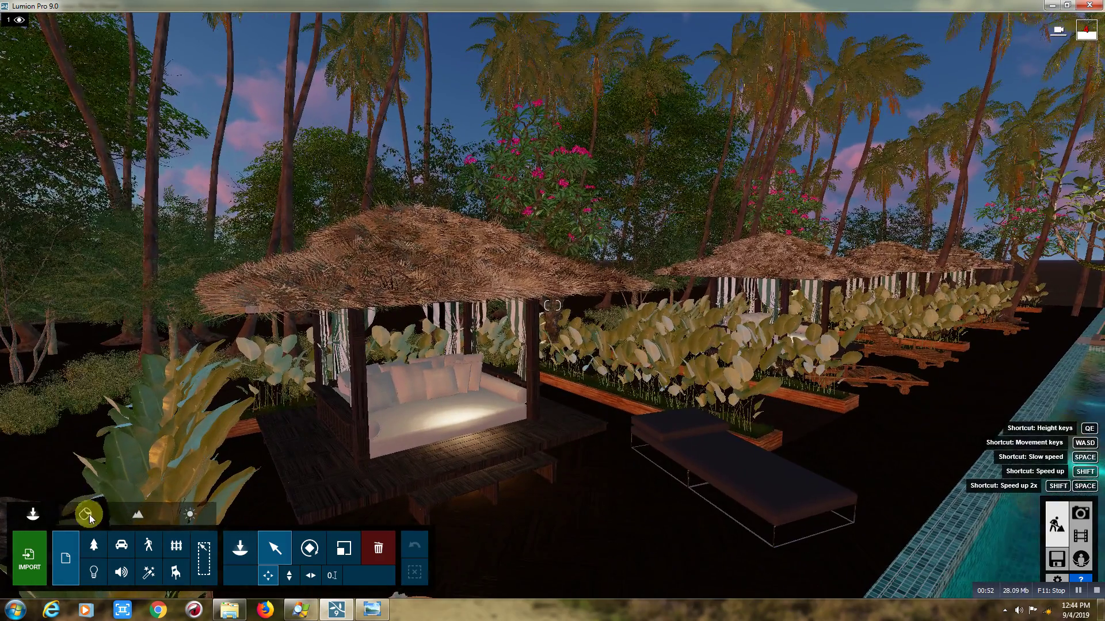
# - In the material editor, inspect the thatched roof texture and the deck's wood floor material
pyautogui.click(85, 513)
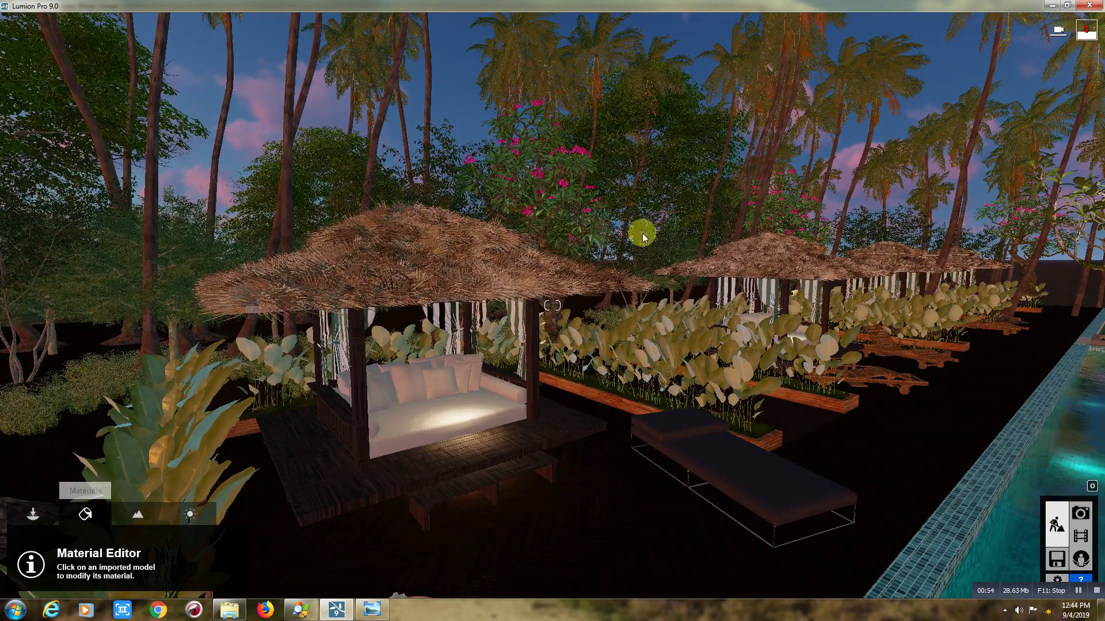
pyautogui.click(426, 265)
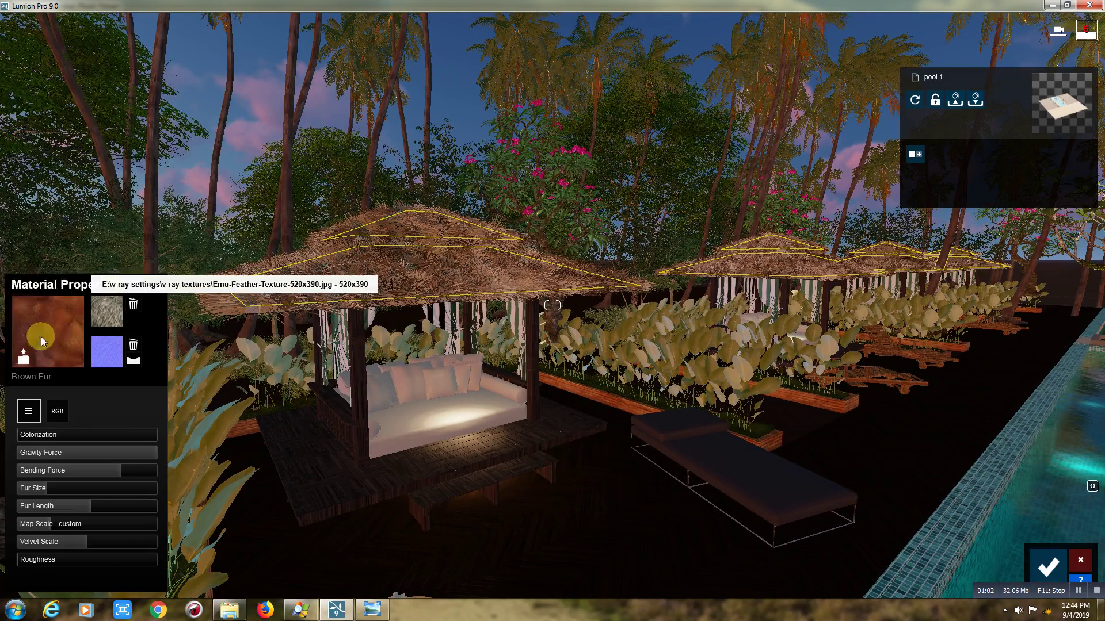
pyautogui.click(106, 312)
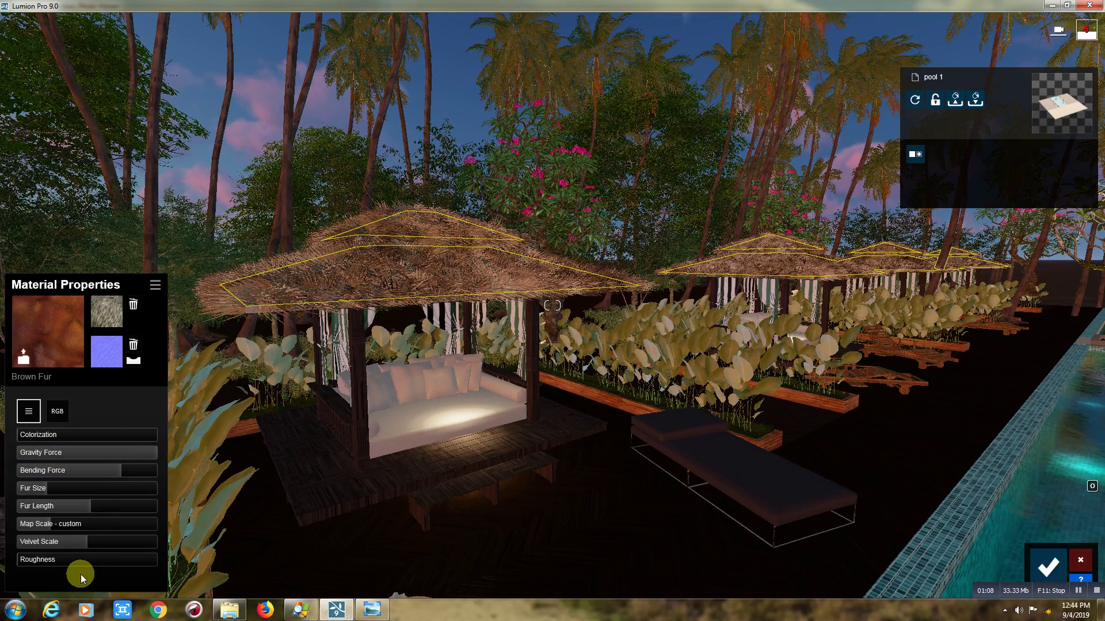
pyautogui.click(465, 466)
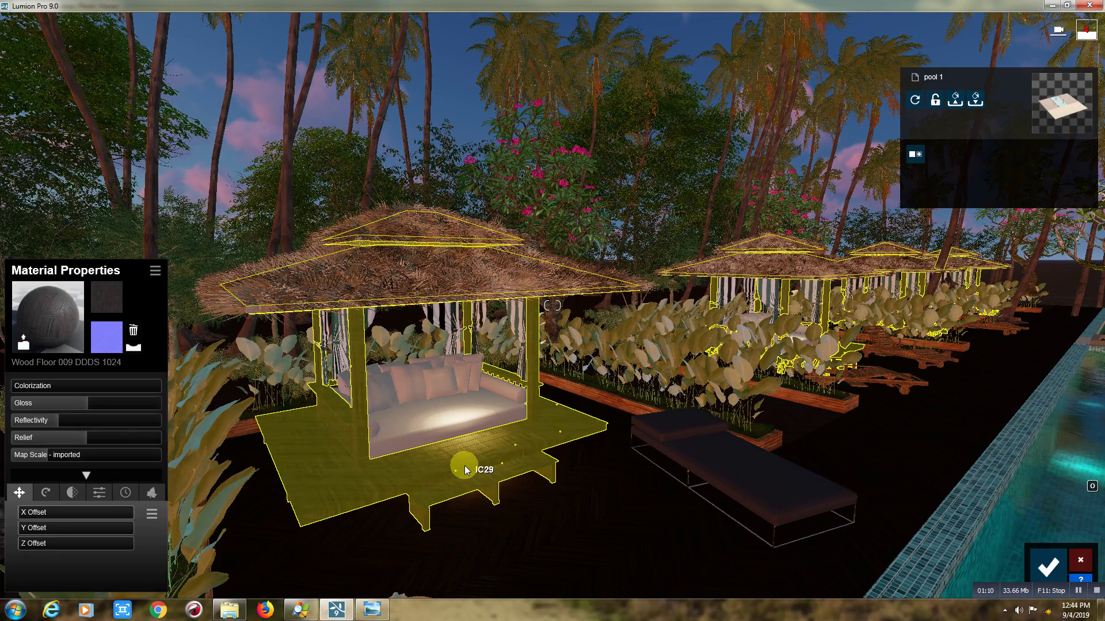
pyautogui.click(24, 346)
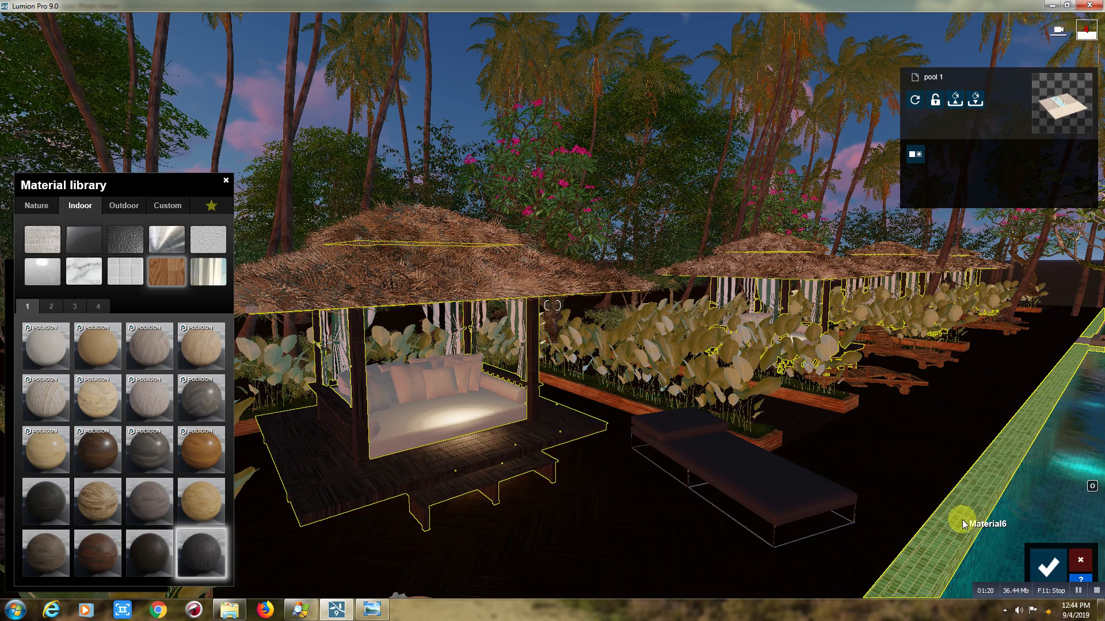
# - Select the pool edge tile material and browse the Indoor > Tiles library
pyautogui.click(962, 519)
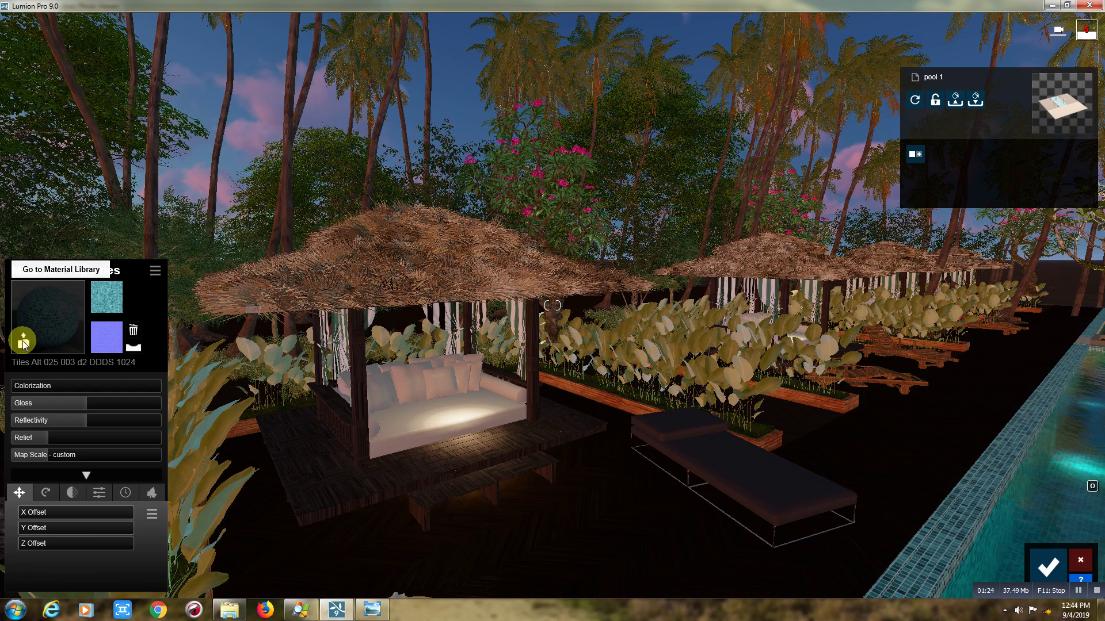
pyautogui.click(23, 343)
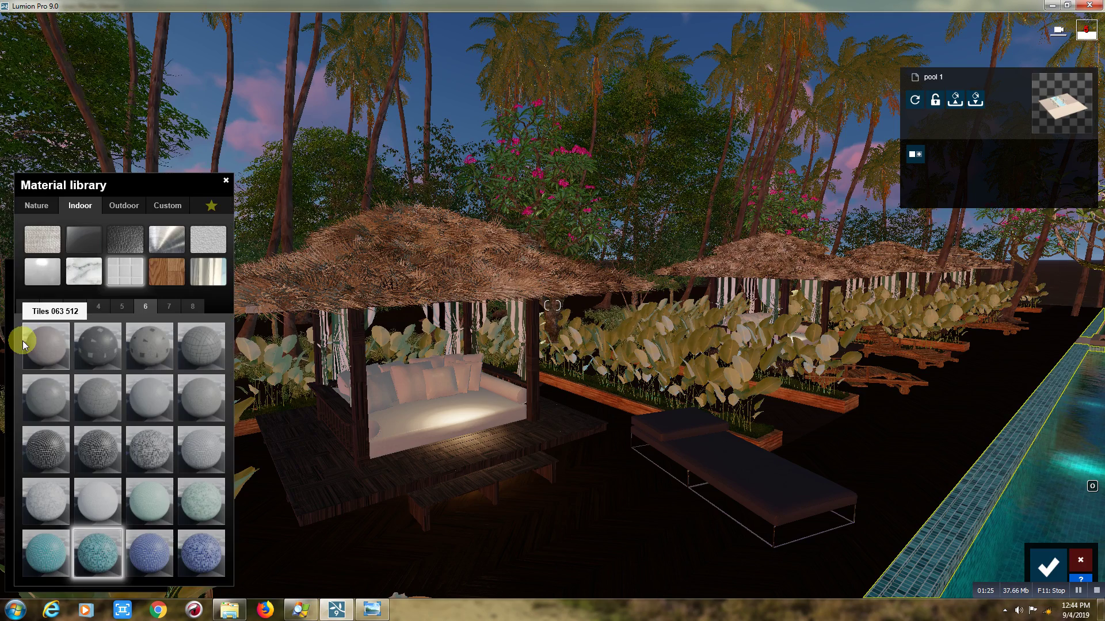
pyautogui.click(123, 274)
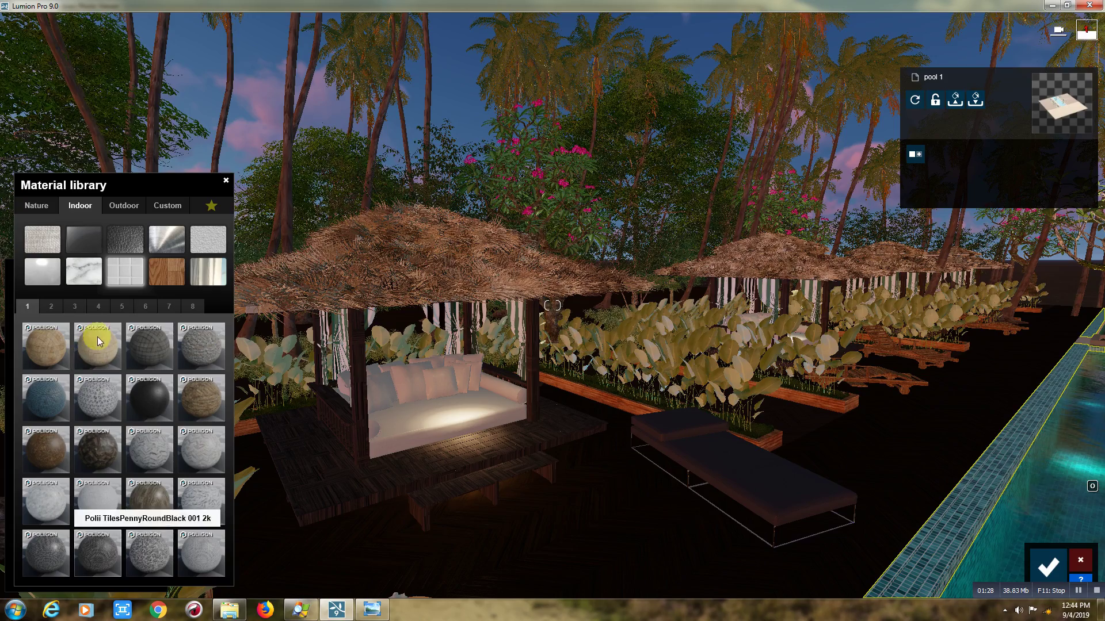
pyautogui.moveTo(98, 337); pyautogui.dragTo(761, 451)
pyautogui.moveTo(761, 451)
pyautogui.mouseDown(button='right')
pyautogui.moveTo(817, 451)
pyautogui.moveTo(744, 334)
pyautogui.mouseUp(button='right')
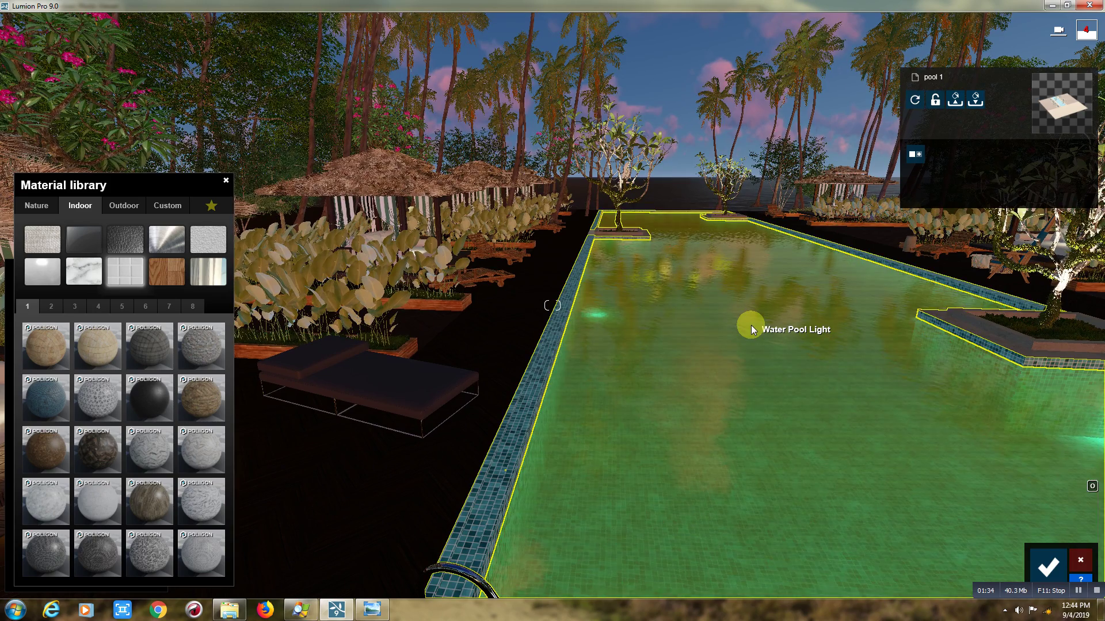
# - Select the pool water and try a water material from the library
pyautogui.click(751, 326)
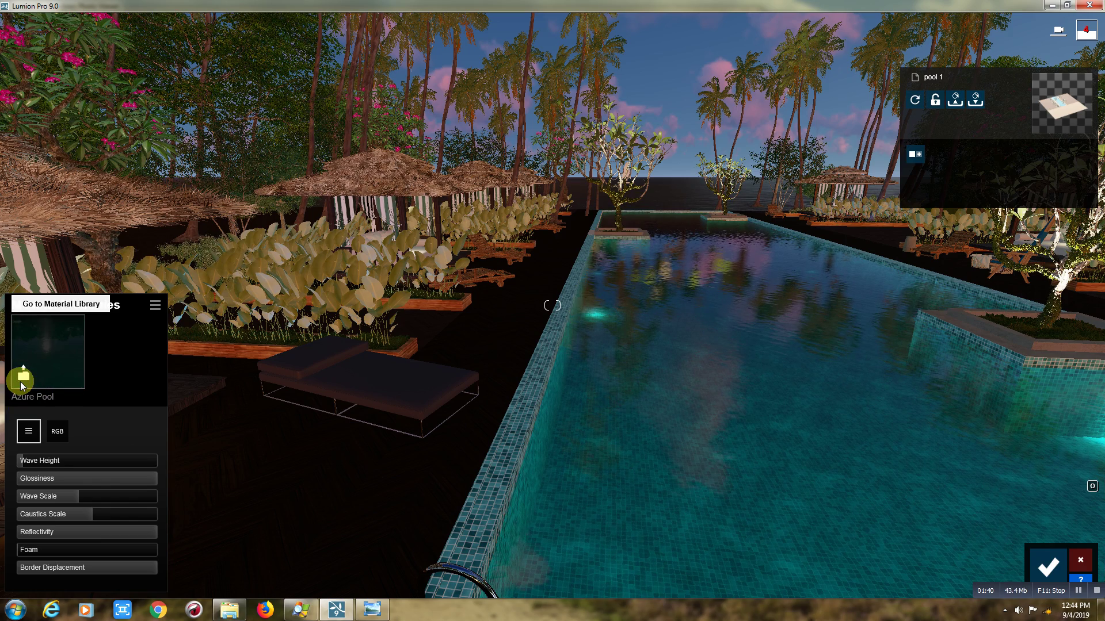
pyautogui.click(22, 381)
pyautogui.click(39, 332)
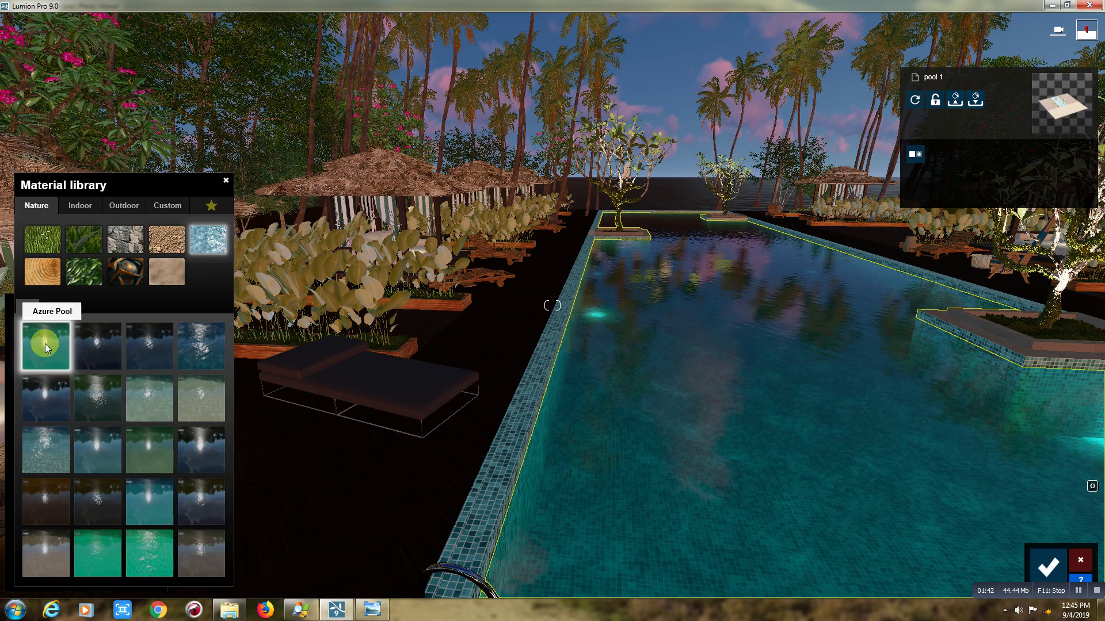
pyautogui.moveTo(565, 392)
pyautogui.mouseDown(button='right')
pyautogui.moveTo(551, 394)
pyautogui.moveTo(582, 390)
pyautogui.mouseUp(button='right')
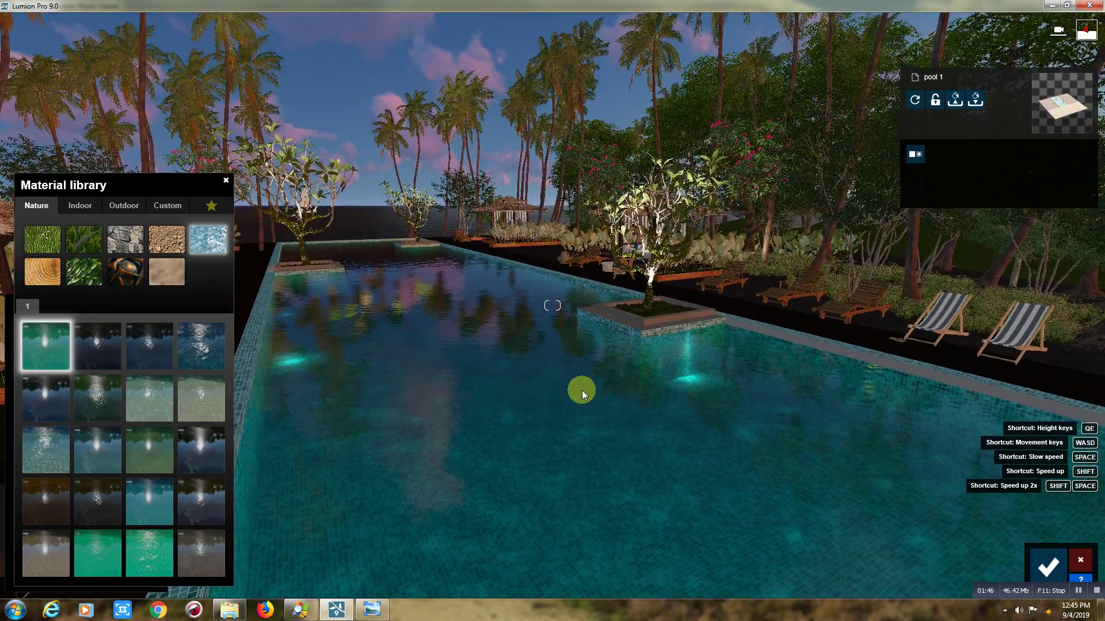
pyautogui.moveTo(582, 390)
pyautogui.mouseDown(button='right')
pyautogui.moveTo(592, 397)
pyautogui.moveTo(535, 397)
pyautogui.moveTo(568, 402)
pyautogui.mouseUp(button='right')
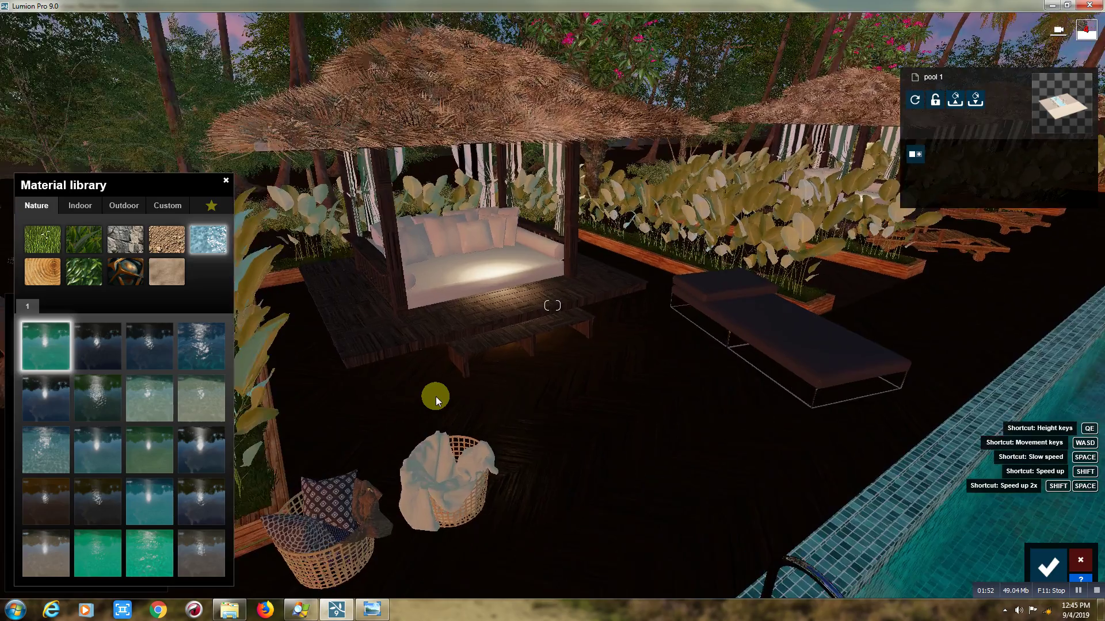
pyautogui.scroll(5, 436, 396)
pyautogui.moveTo(436, 396); pyautogui.dragTo(108, 396, button='right')
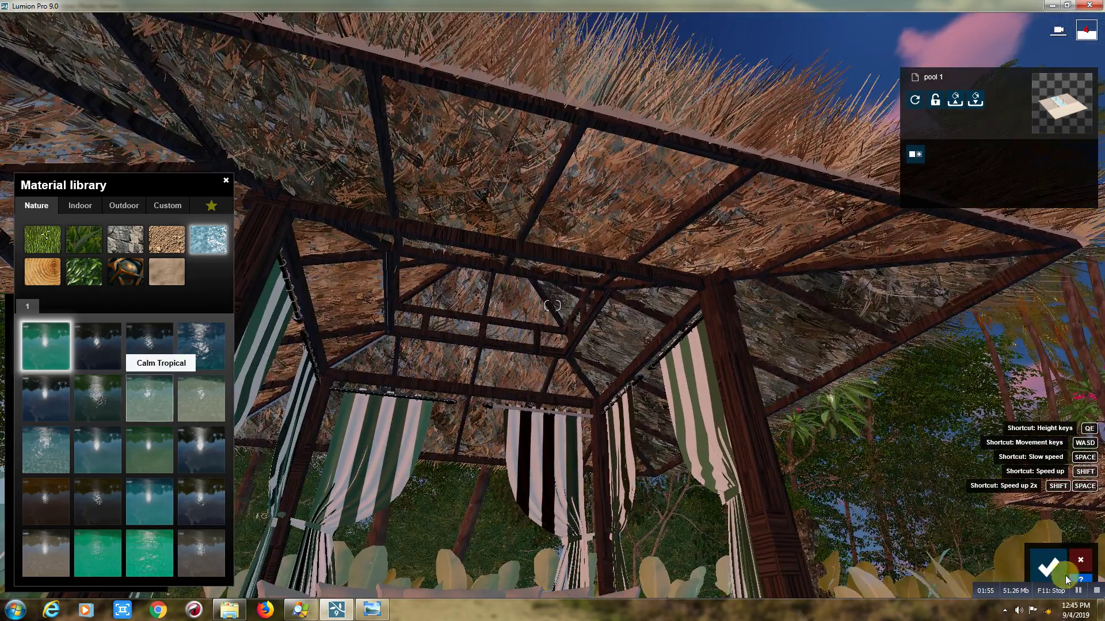
# - Close the material library and cancel the changes, keeping the water as Azure Pool
pyautogui.click(1081, 561)
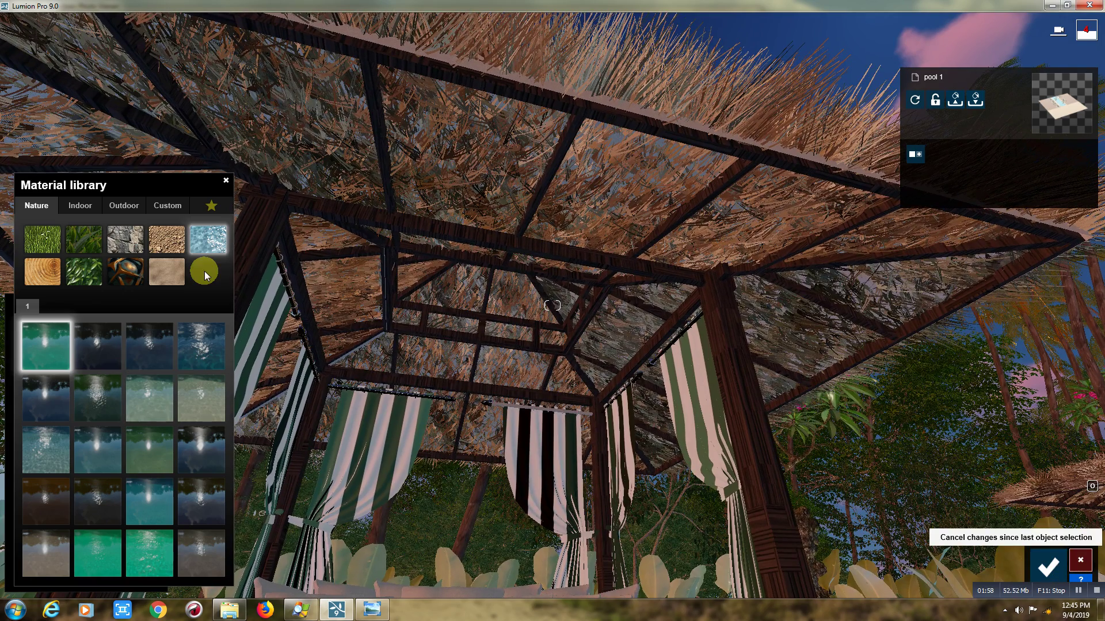
pyautogui.click(205, 271)
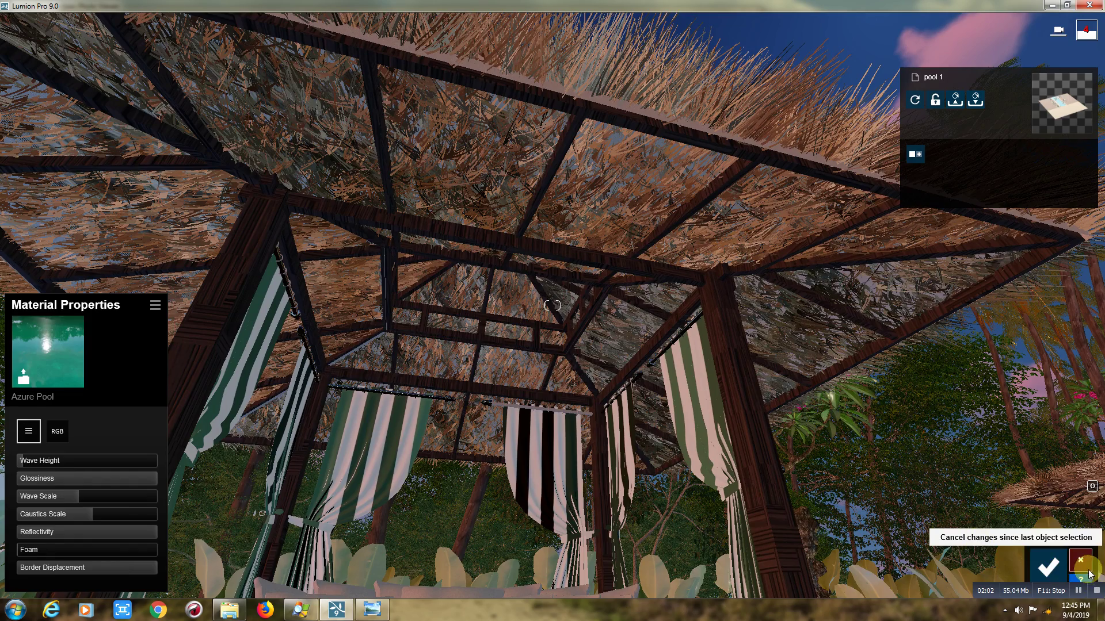
pyautogui.click(1060, 573)
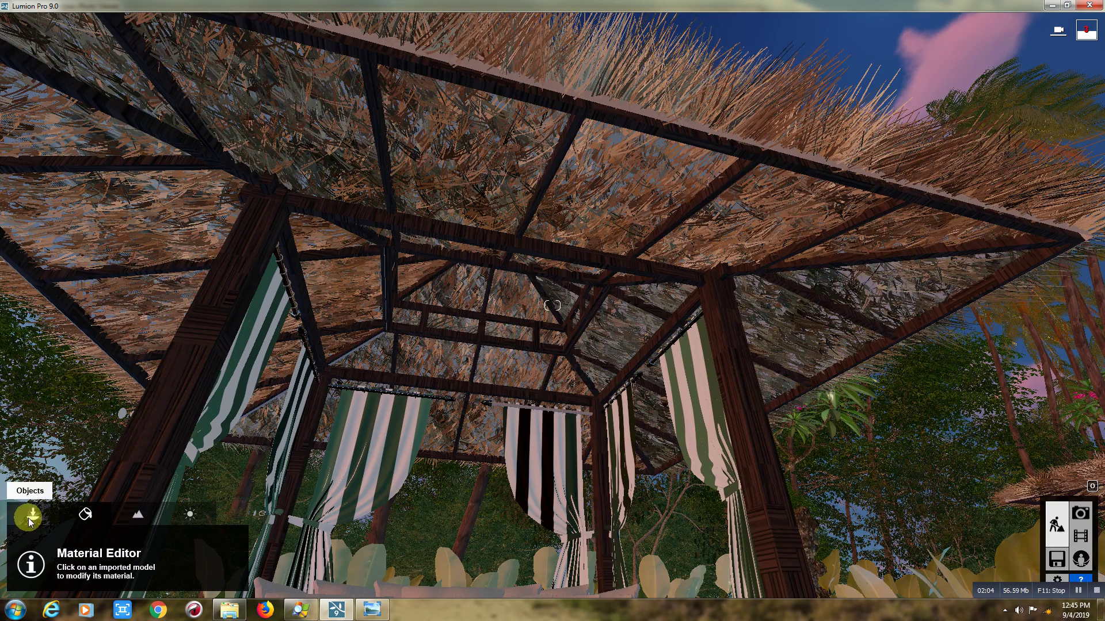
# - Select spotlight Lamp14 under the cabana roof from Lights and Utilities to show its settings
pyautogui.click(30, 516)
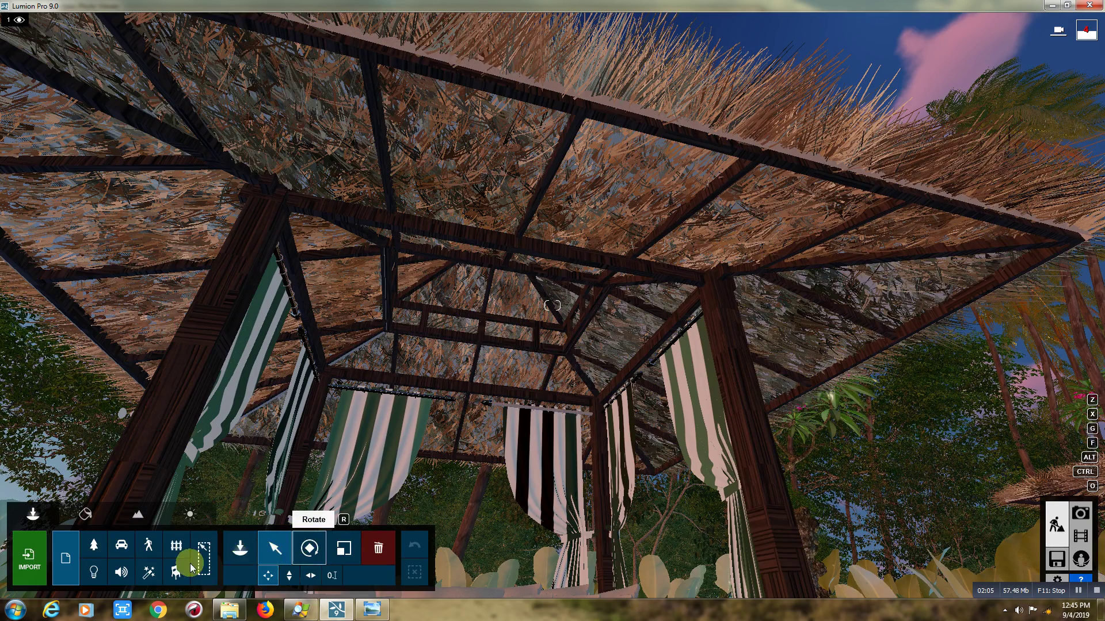
pyautogui.click(92, 570)
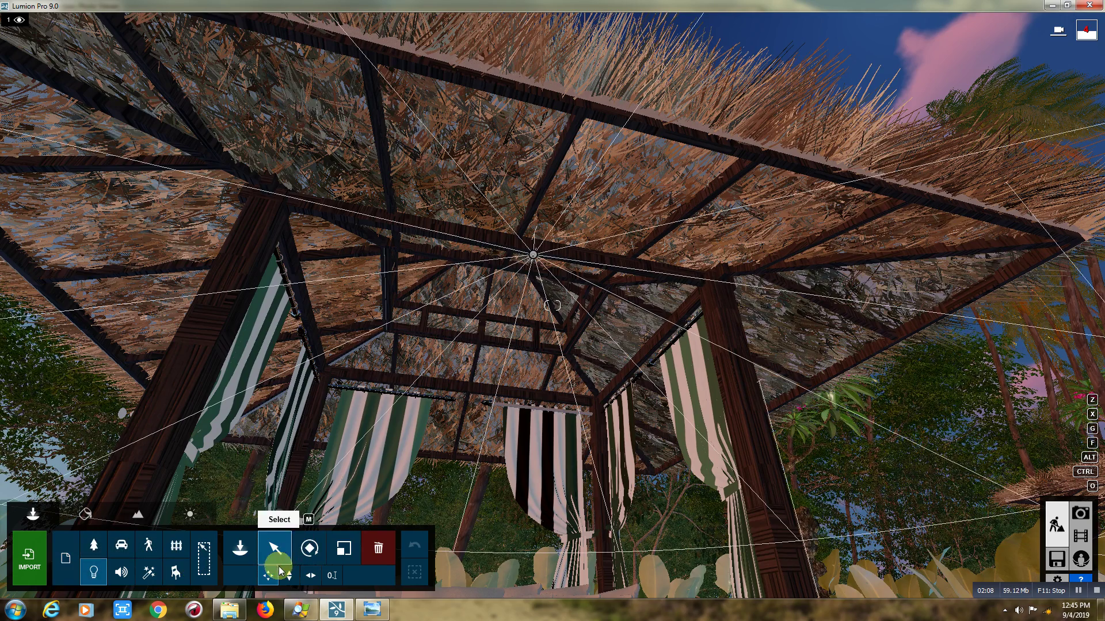
pyautogui.click(532, 256)
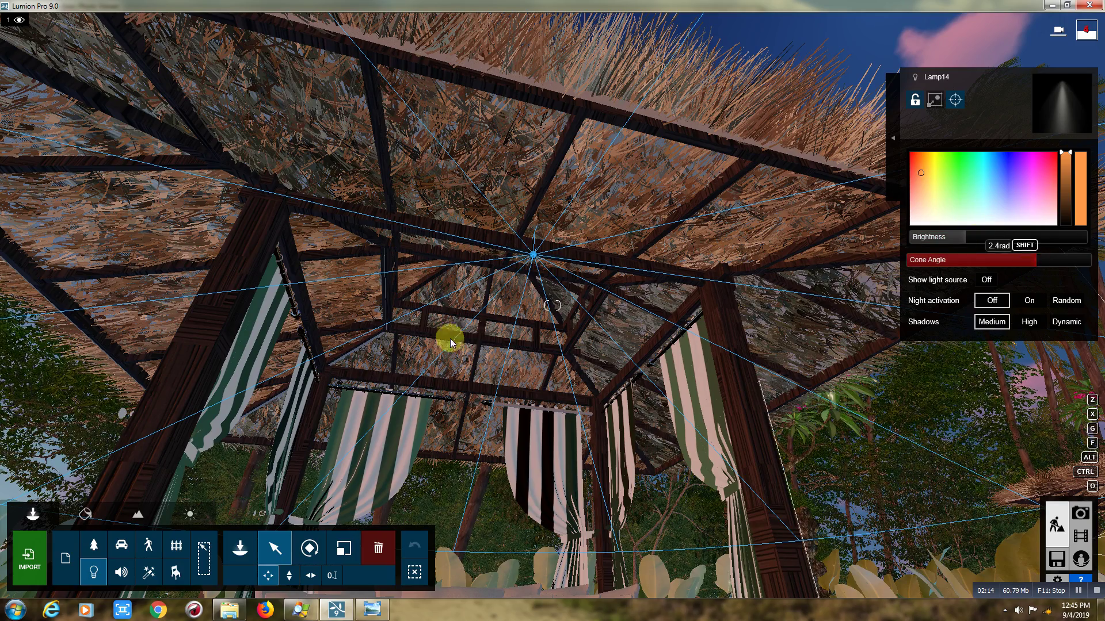
pyautogui.moveTo(450, 339)
pyautogui.mouseDown(button='right')
pyautogui.moveTo(443, 414)
pyautogui.moveTo(394, 316)
pyautogui.mouseUp(button='right')
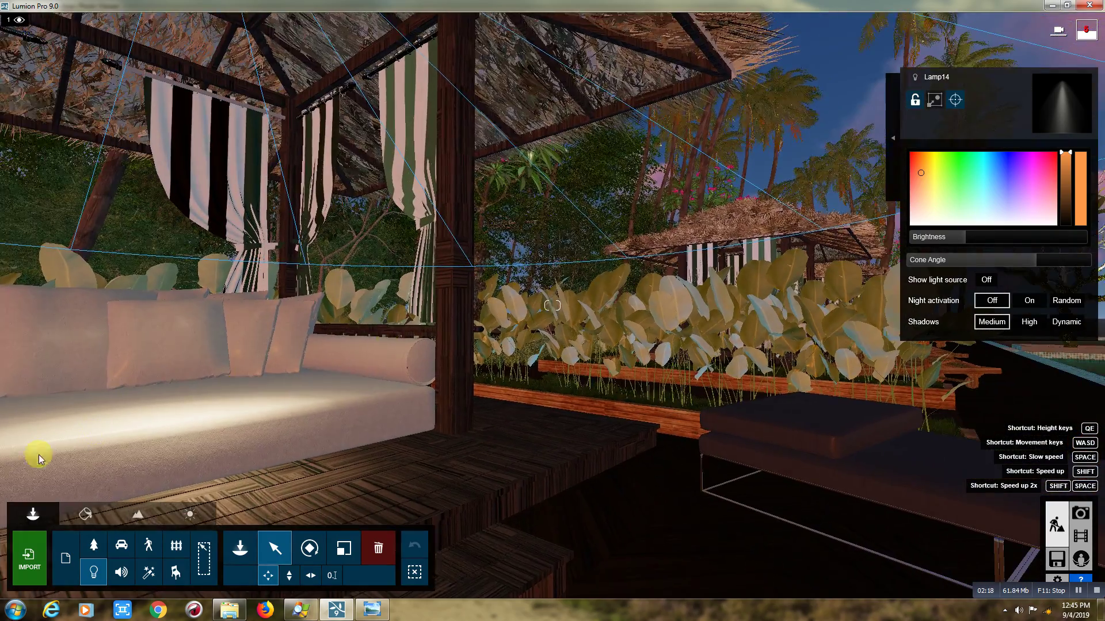
# - Load the Calathea lutea leaf material, then frame the view down the pool toward the sailboat
pyautogui.click(85, 514)
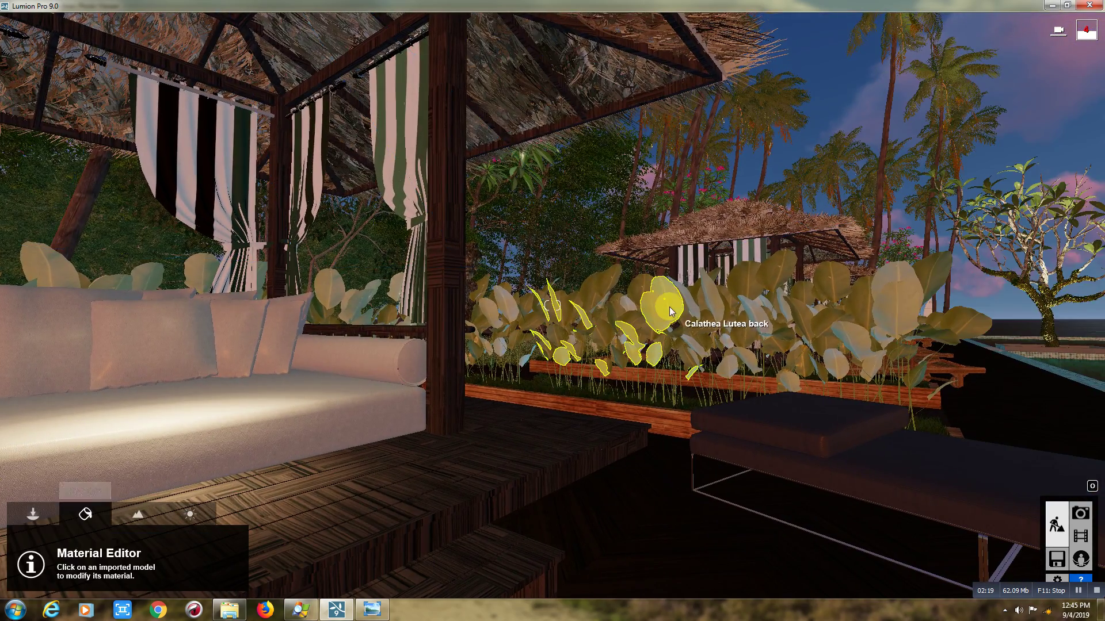
pyautogui.click(751, 278)
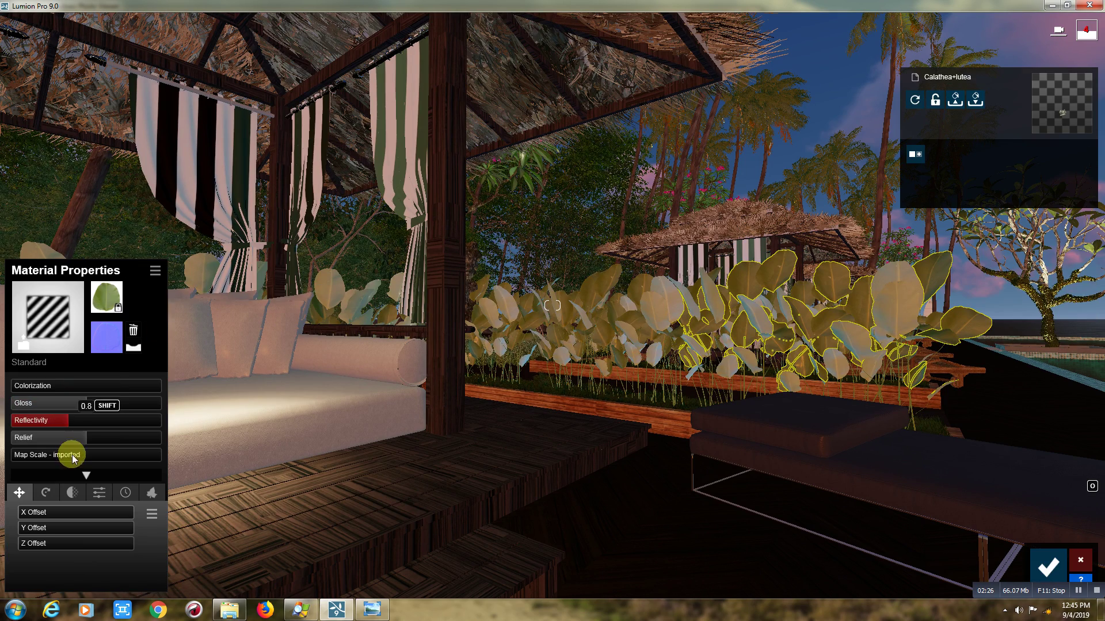
pyautogui.moveTo(593, 451); pyautogui.dragTo(978, 454, button='right')
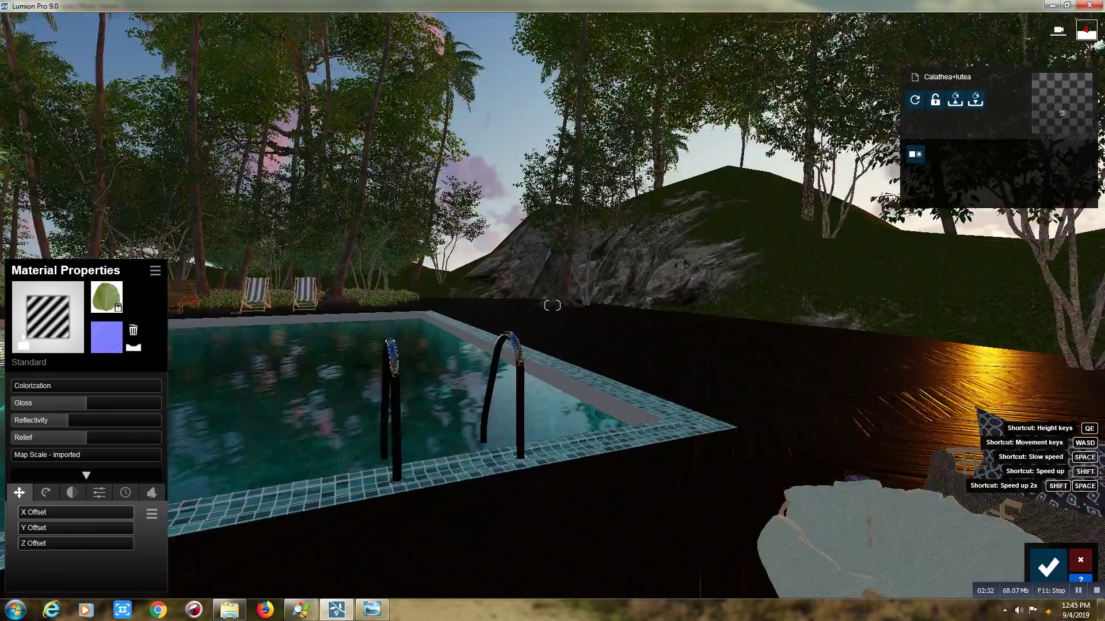
pyautogui.moveTo(589, 436); pyautogui.dragTo(691, 437, button='right')
pyautogui.press('w')
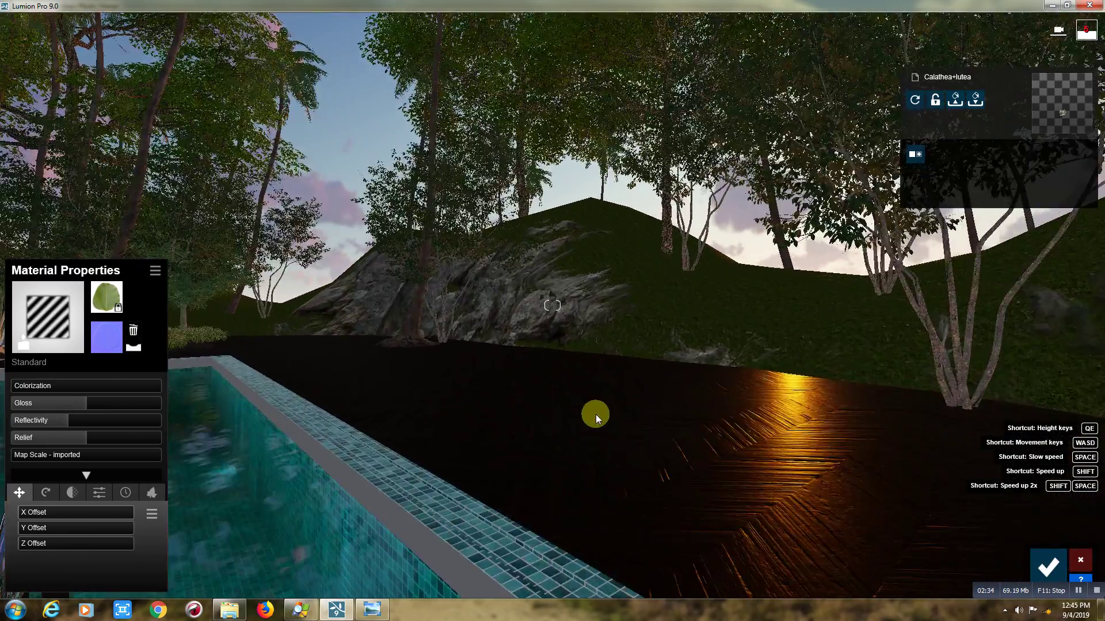
pyautogui.moveTo(589, 436)
pyautogui.mouseDown(button='right')
pyautogui.moveTo(595, 415)
pyautogui.moveTo(207, 414)
pyautogui.moveTo(165, 340)
pyautogui.mouseUp(button='right')
pyautogui.moveTo(535, 404); pyautogui.dragTo(543, 405, button='right')
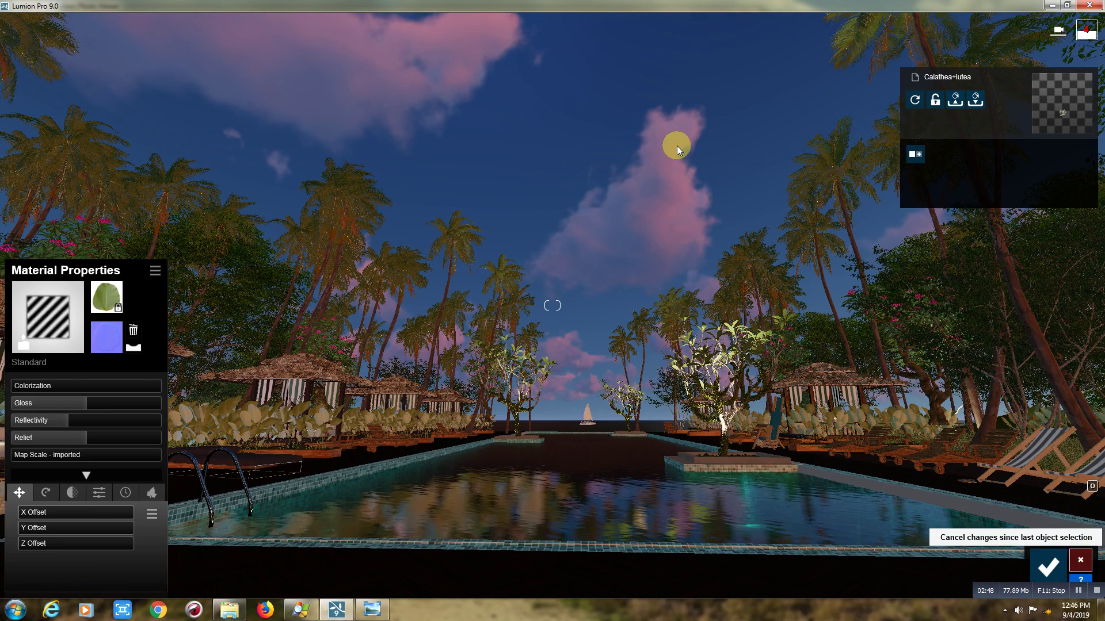
# - Accept the material edits and frame photo 8 as a low pool-level view toward the sea
pyautogui.click(1080, 560)
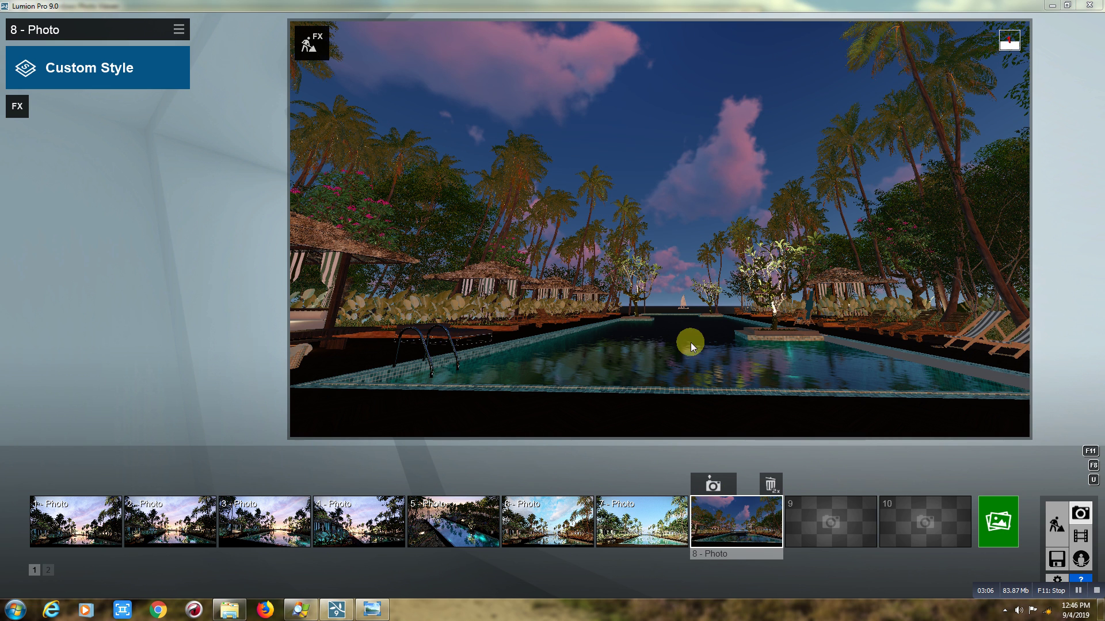
pyautogui.moveTo(690, 343)
pyautogui.mouseDown(button='right')
pyautogui.moveTo(688, 248)
pyautogui.moveTo(688, 346)
pyautogui.mouseUp(button='right')
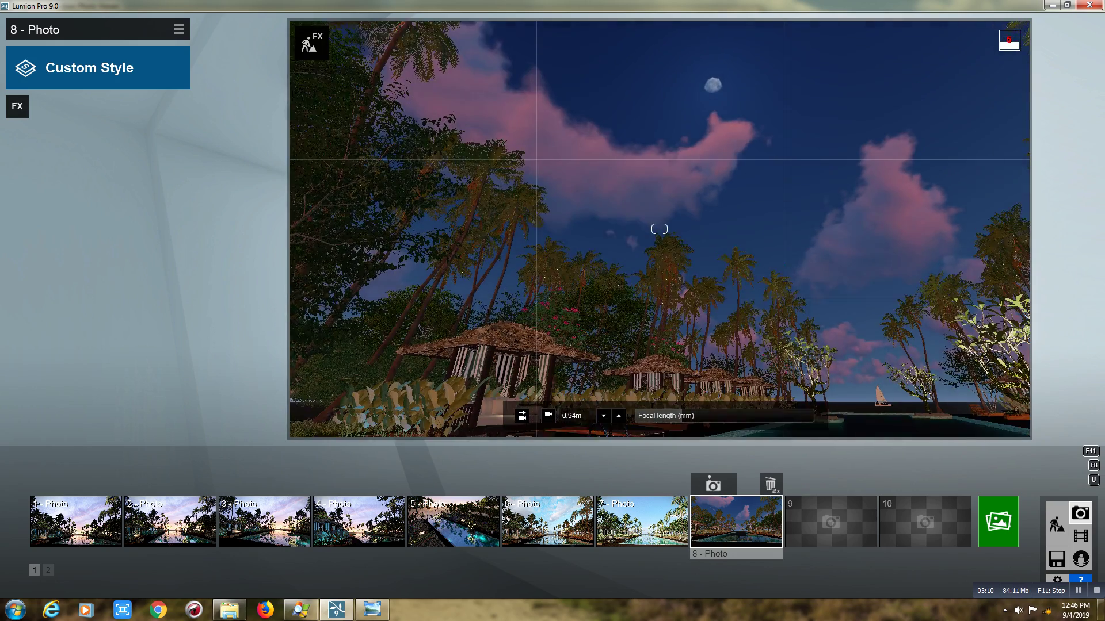
pyautogui.moveTo(687, 346)
pyautogui.mouseDown(button='right')
pyautogui.moveTo(780, 396)
pyautogui.moveTo(794, 386)
pyautogui.mouseUp(button='right')
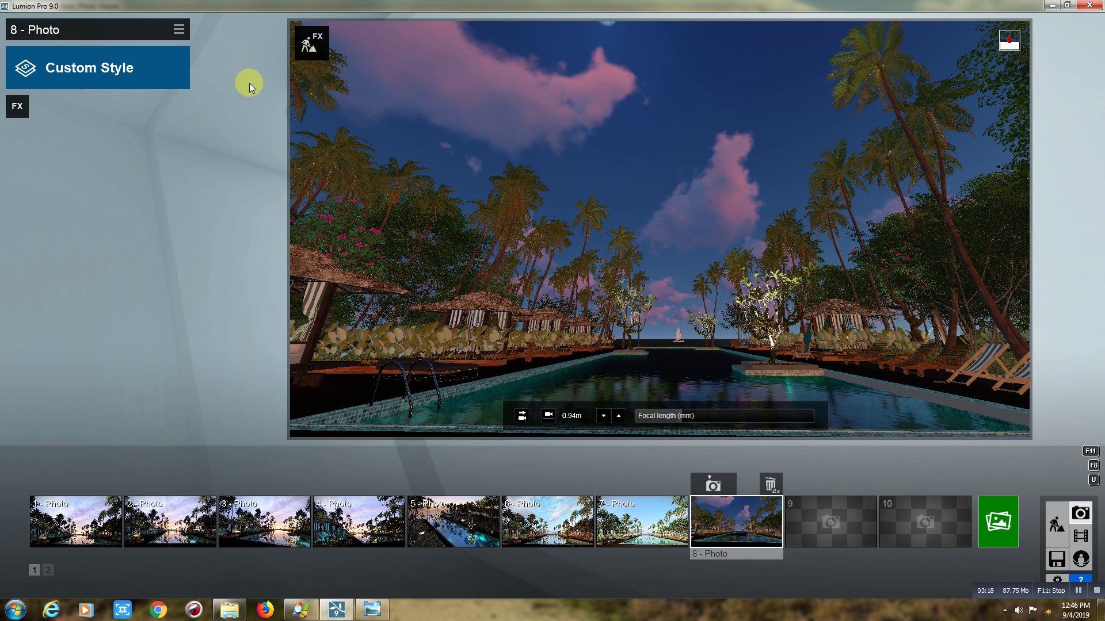
pyautogui.click(180, 33)
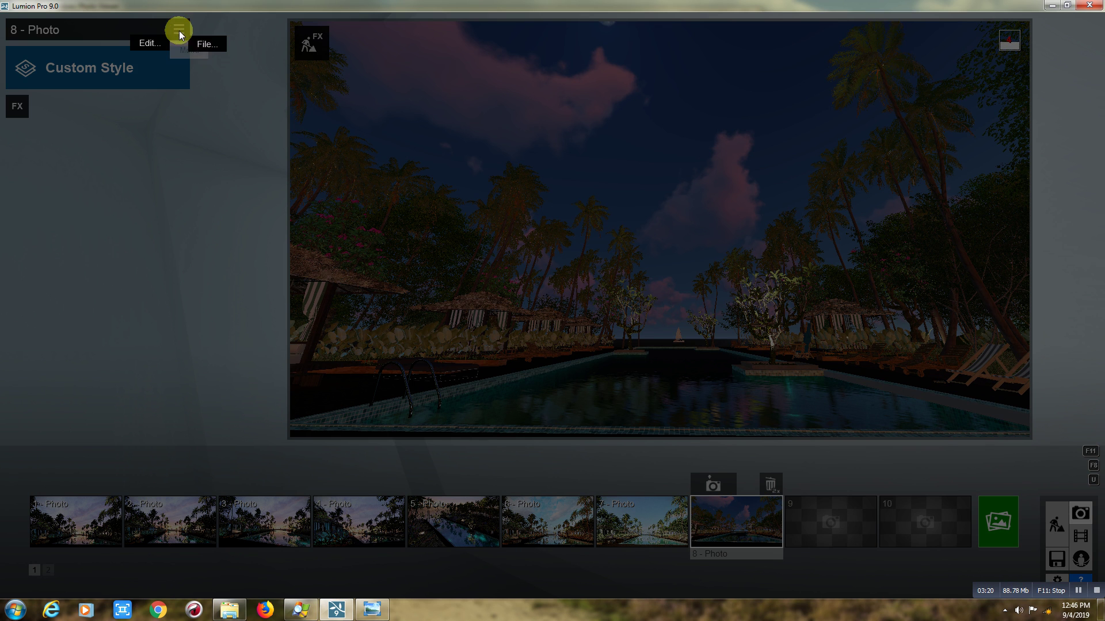
pyautogui.click(204, 46)
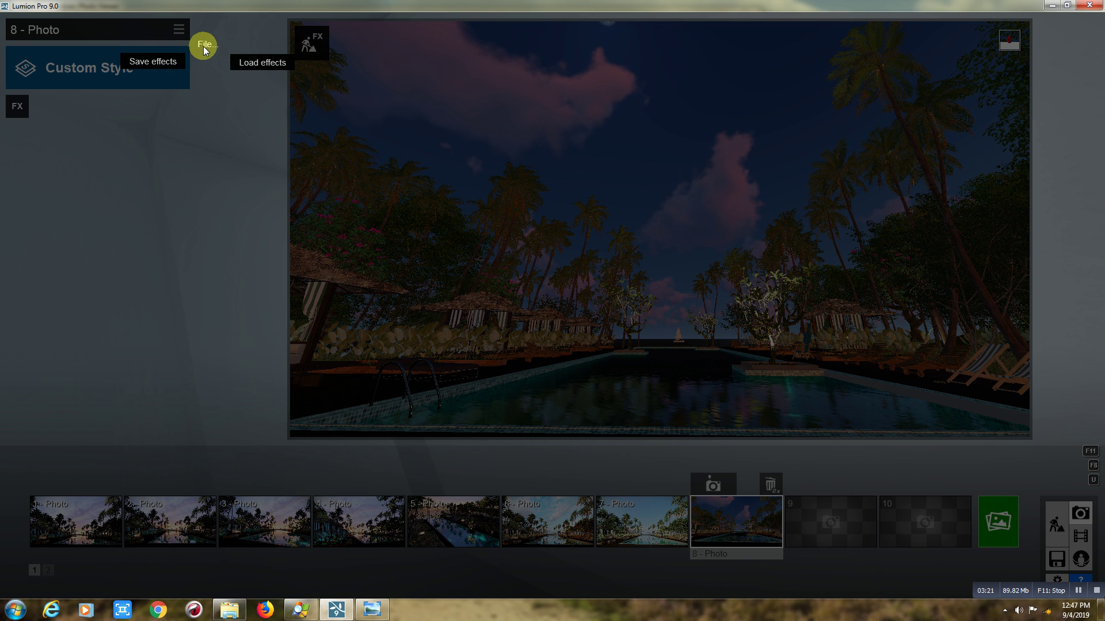
# - Load pool preset.lme from Desktop > swimming pool onto photo 8
pyautogui.click(236, 63)
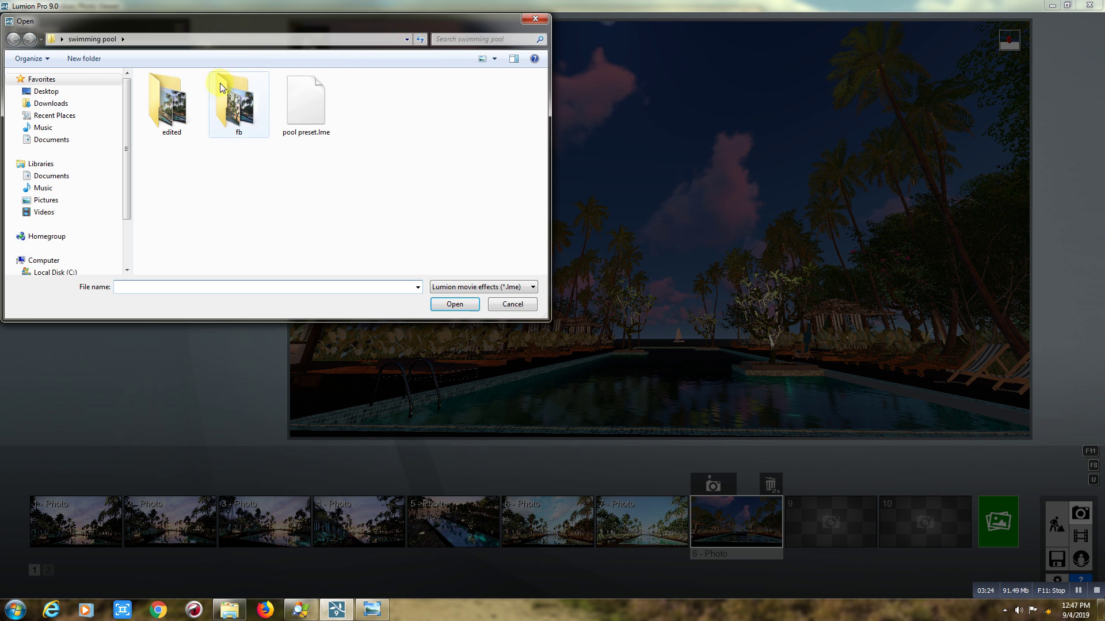
pyautogui.click(70, 92)
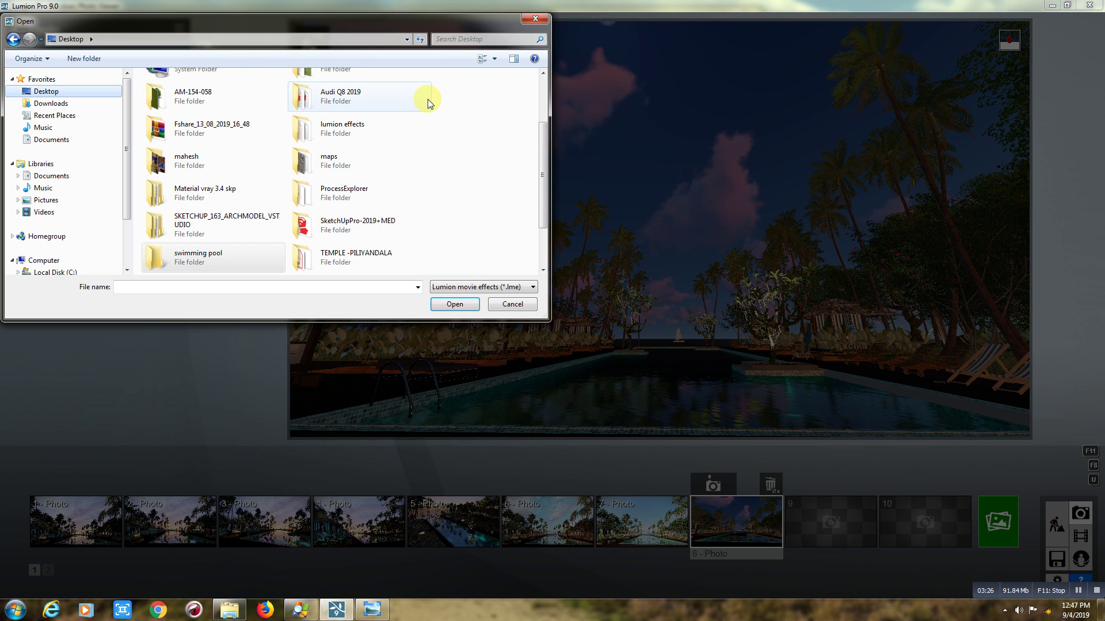
pyautogui.doubleClick(201, 256)
pyautogui.click(302, 109)
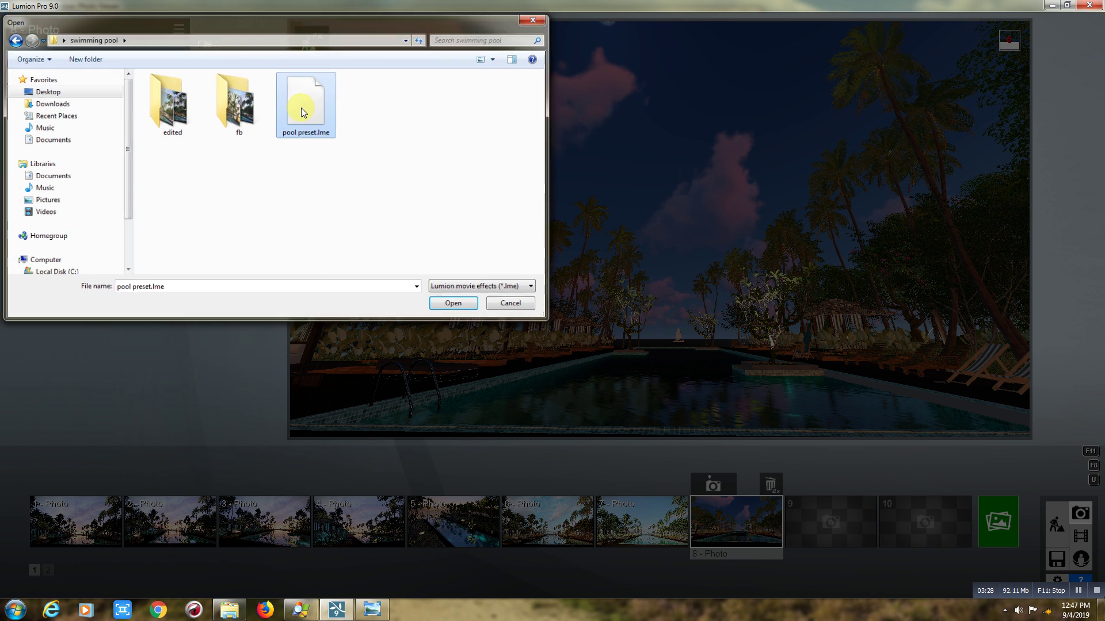
pyautogui.doubleClick(302, 108)
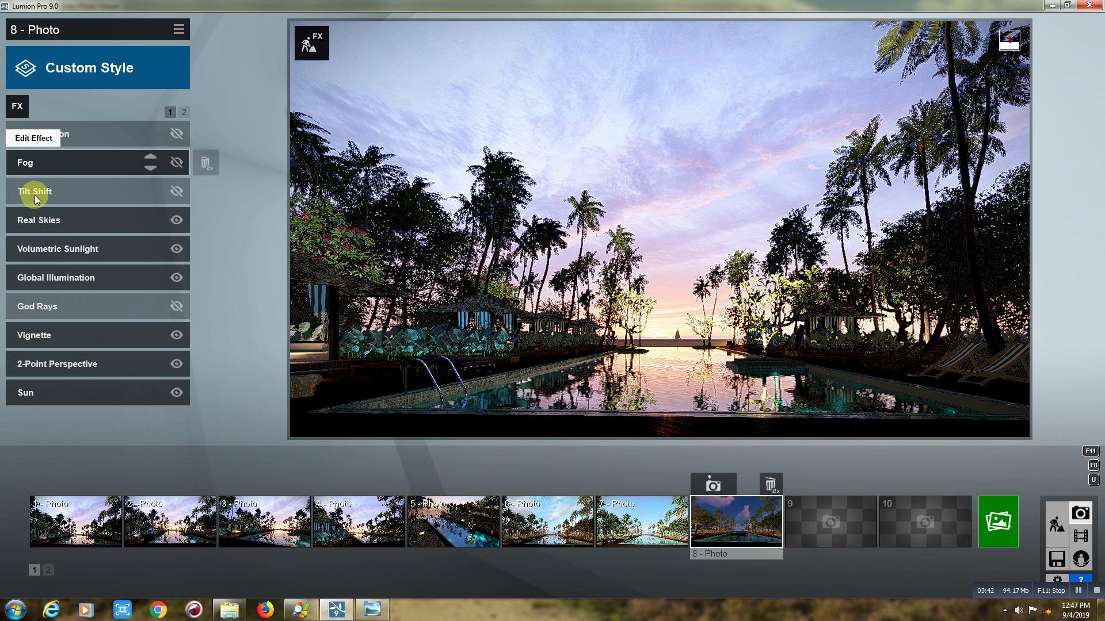
pyautogui.click(37, 223)
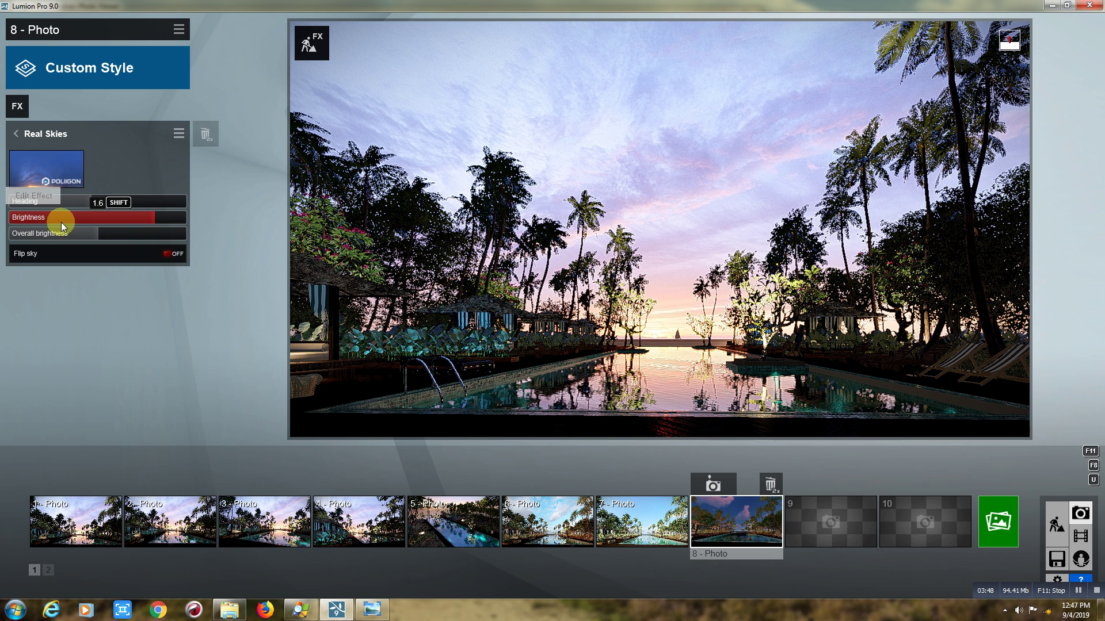
pyautogui.click(54, 169)
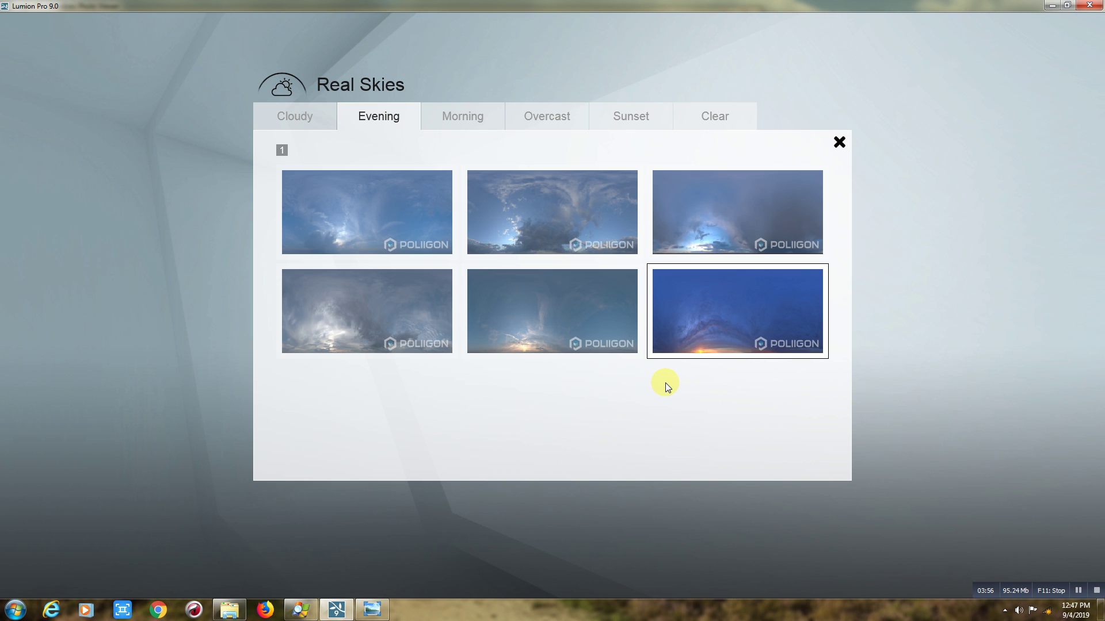
pyautogui.press('Escape')
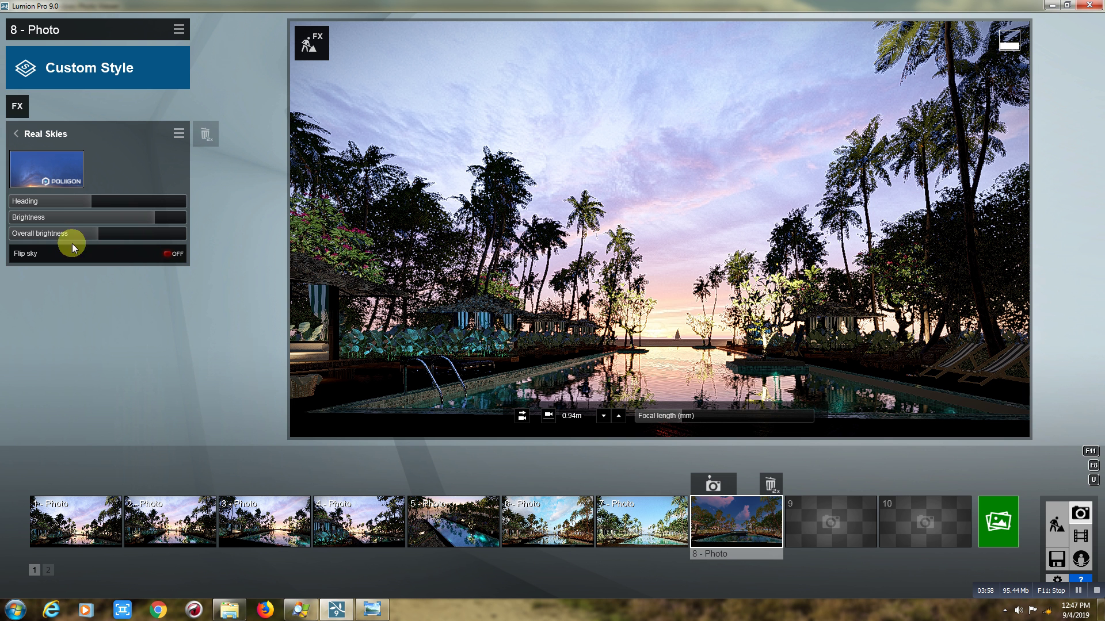
pyautogui.click(17, 134)
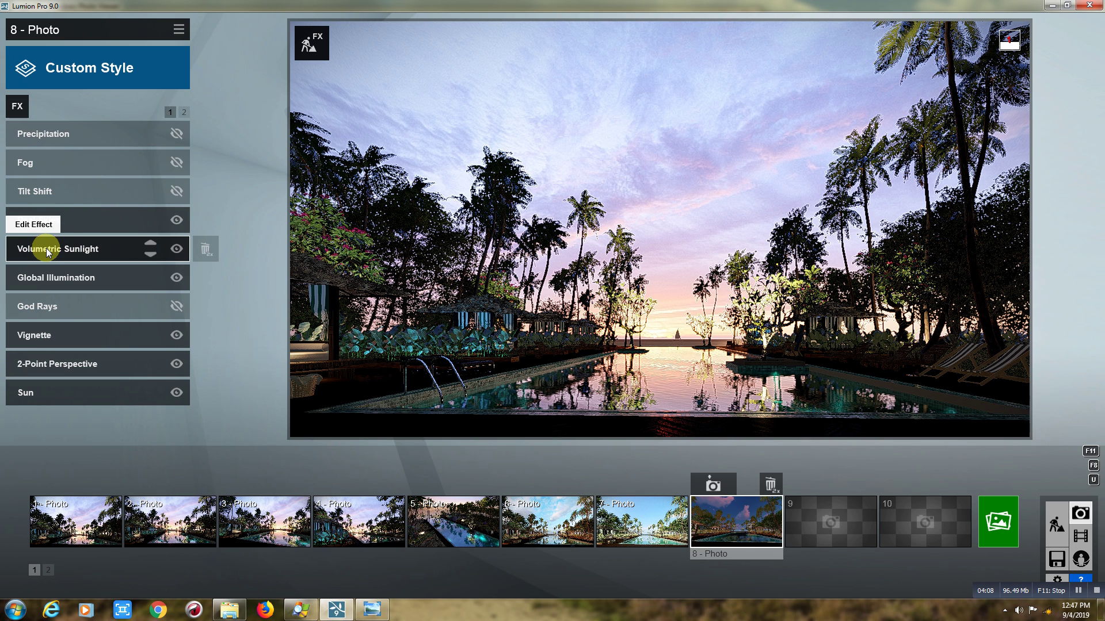
# - Close Volumetric Sunlight, review the Global Illumination settings, and return to the effects list
pyautogui.click(47, 252)
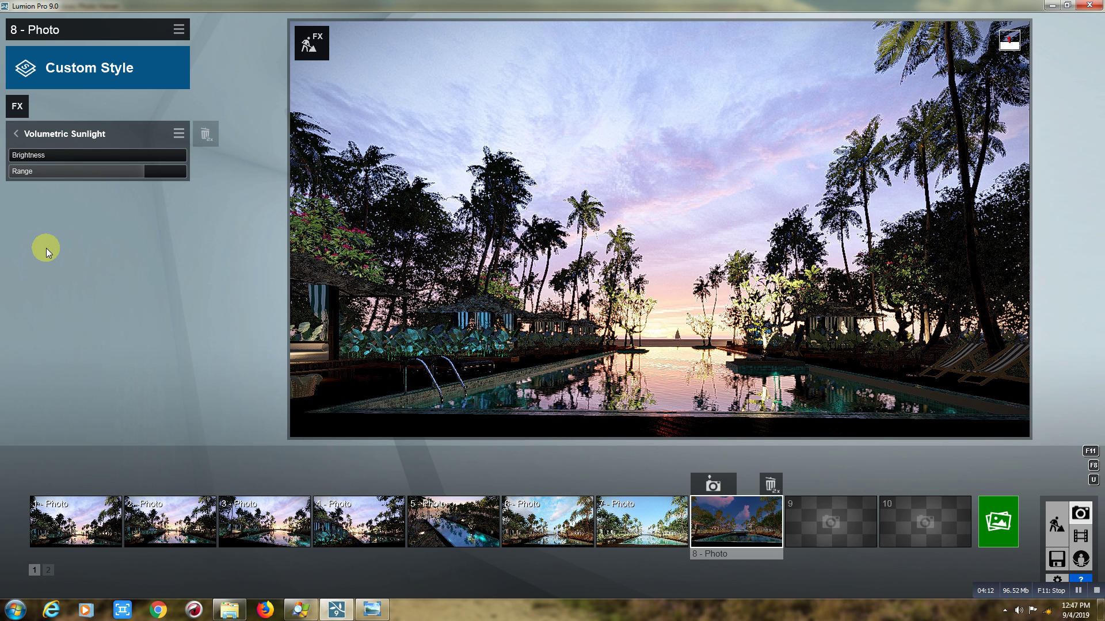
pyautogui.click(16, 135)
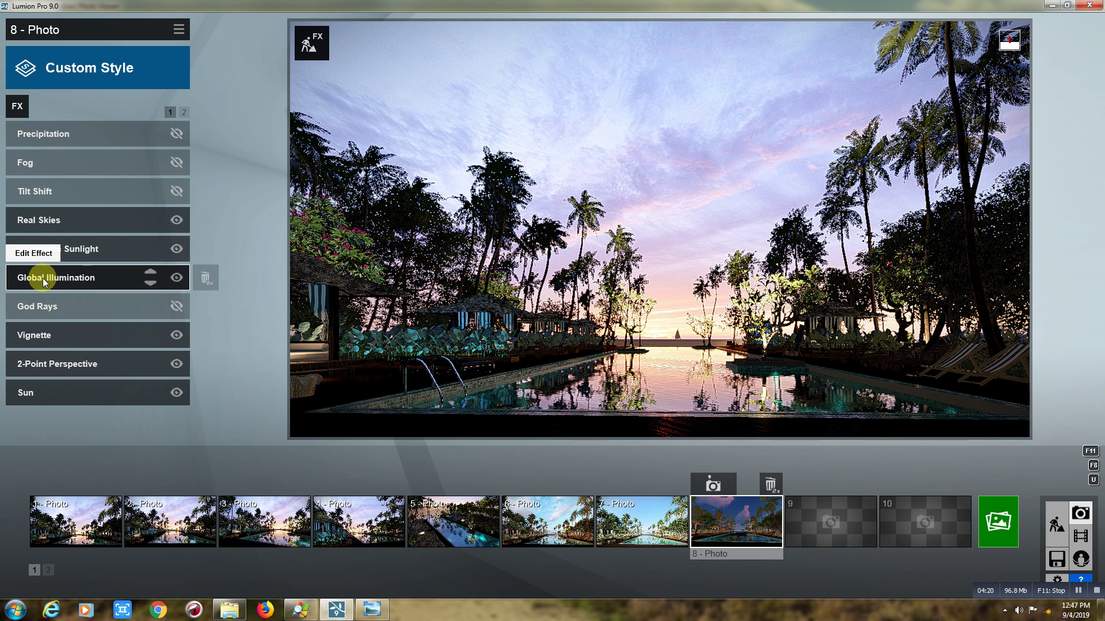
pyautogui.click(44, 279)
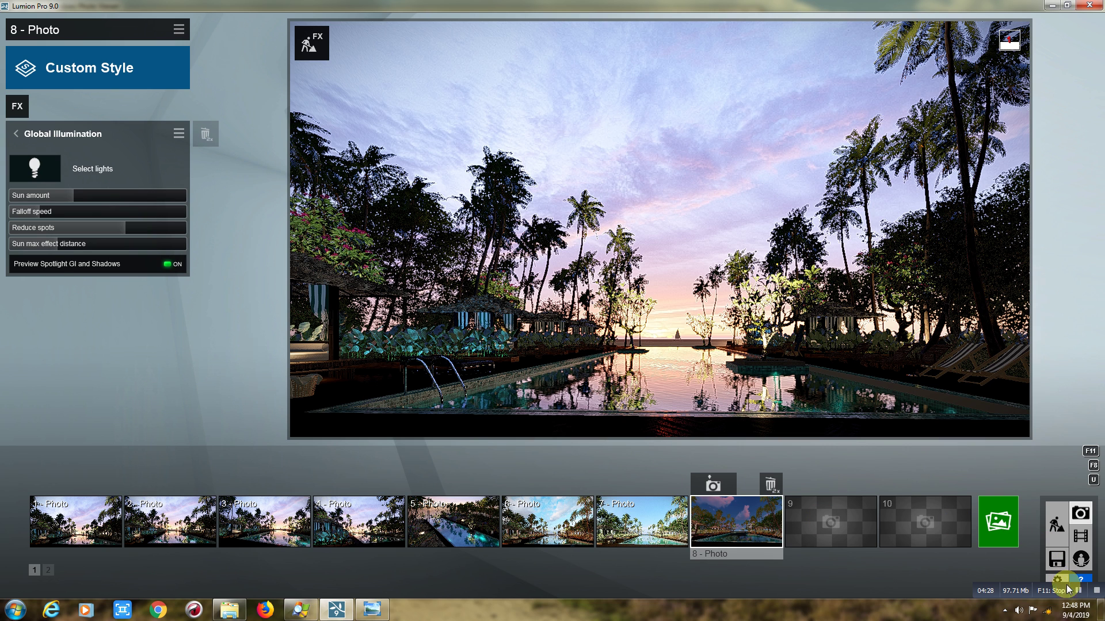
pyautogui.click(16, 136)
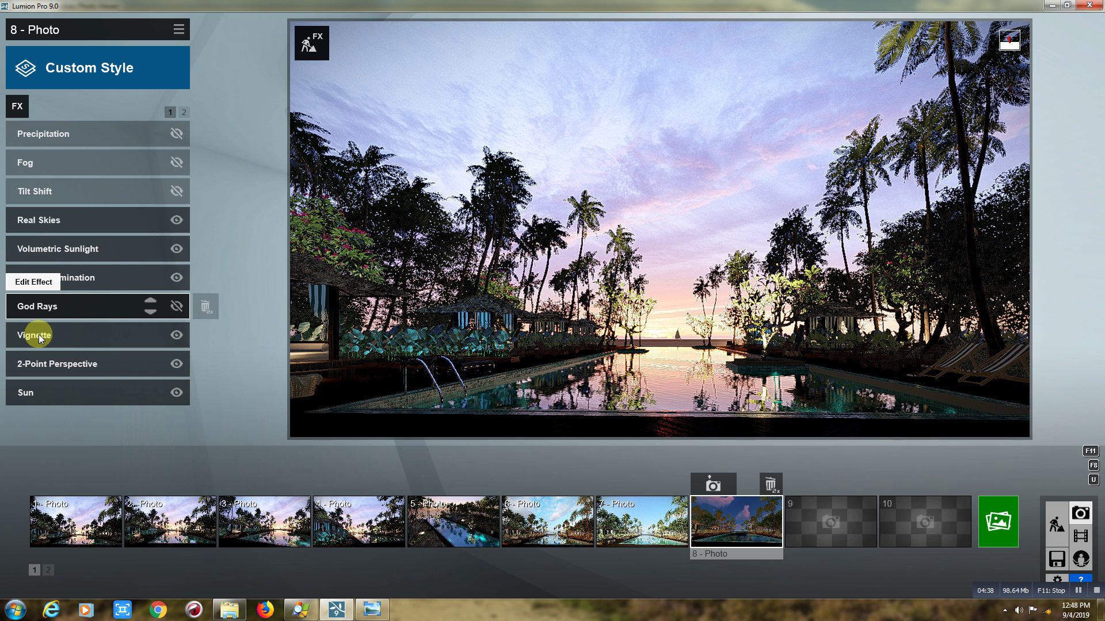
pyautogui.moveTo(39, 336)
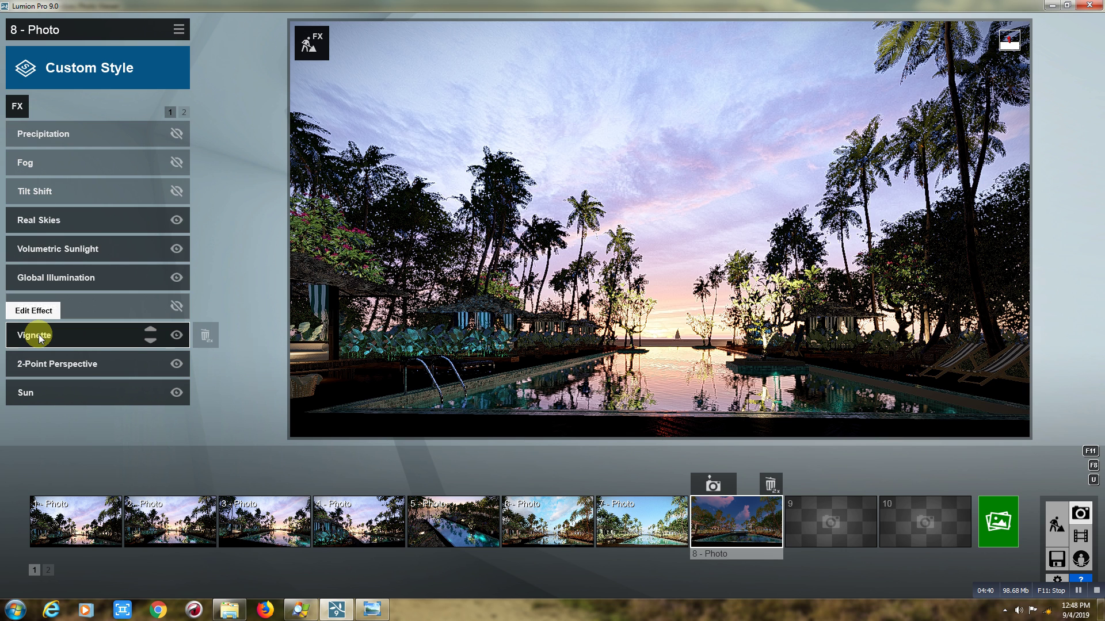
pyautogui.click(40, 337)
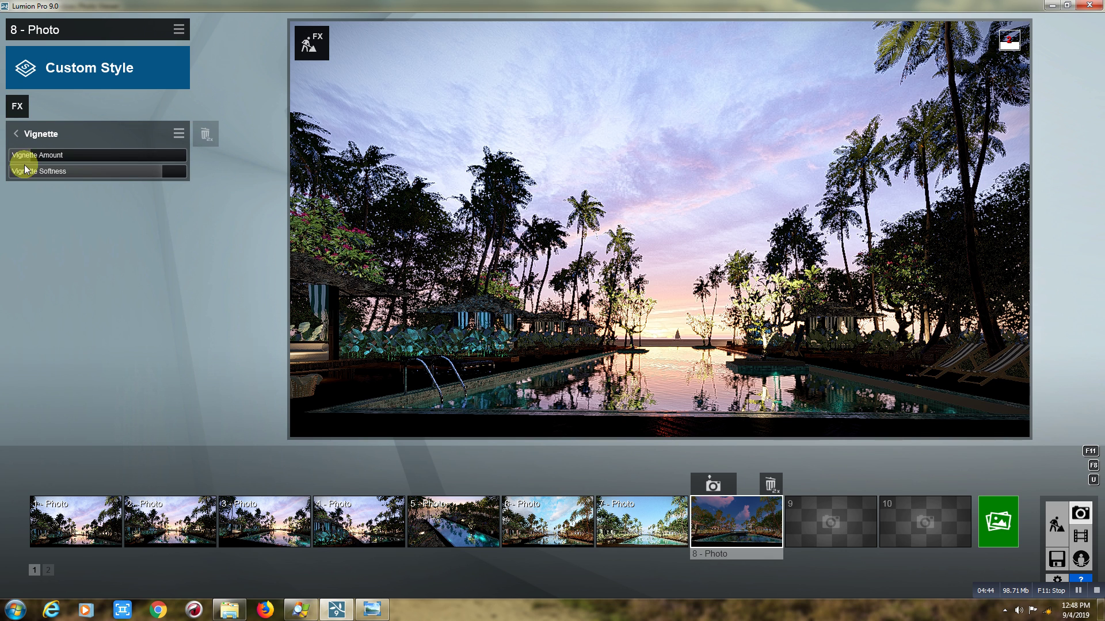
pyautogui.click(18, 134)
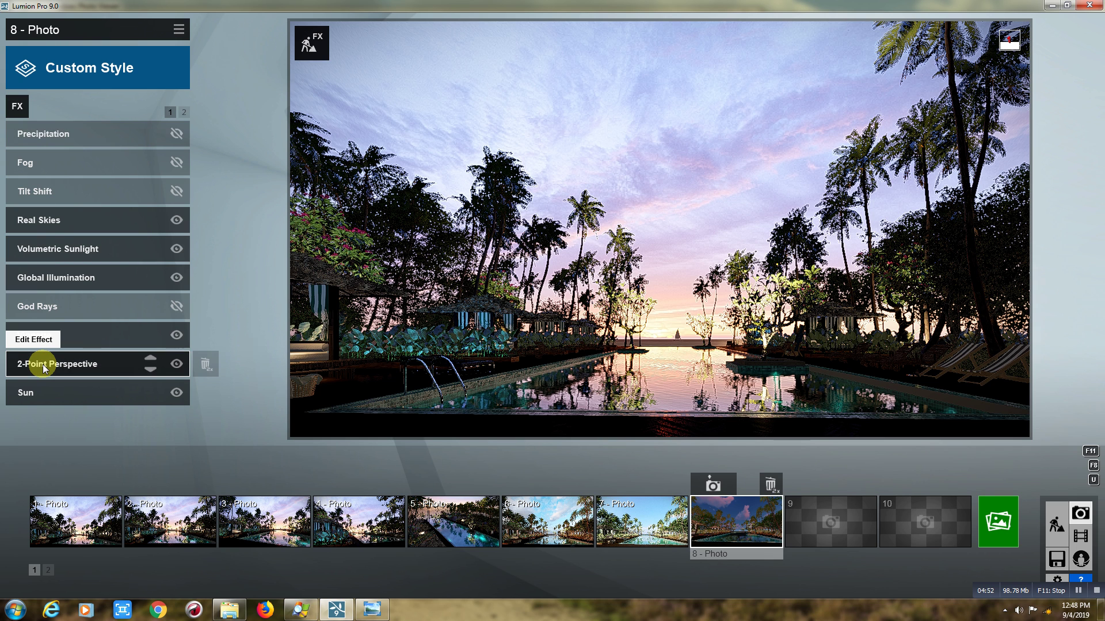
pyautogui.click(44, 366)
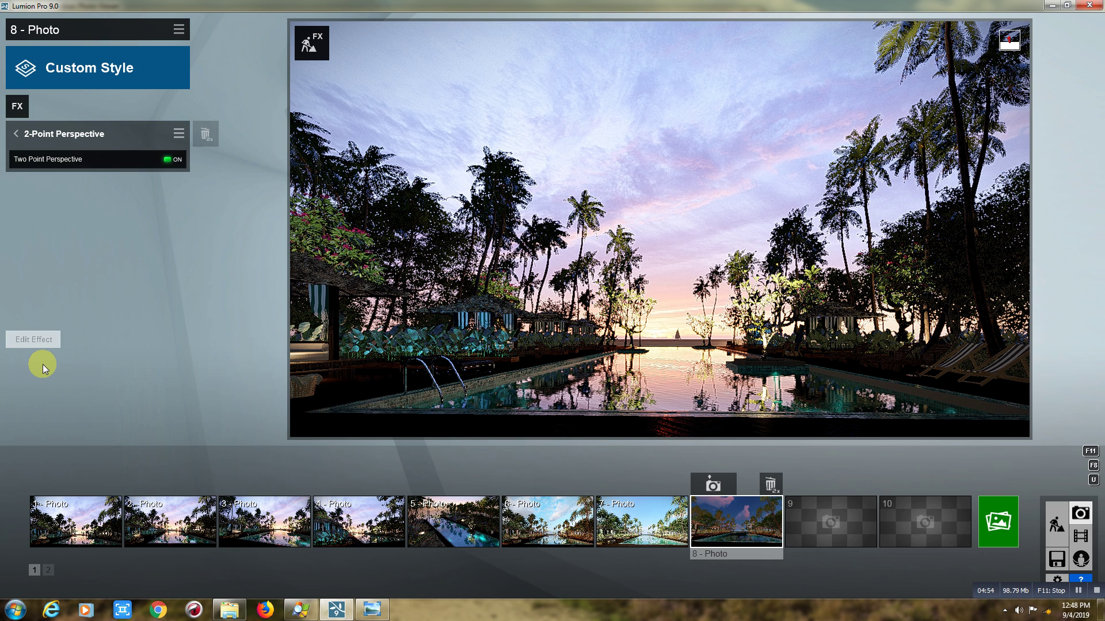
pyautogui.click(16, 136)
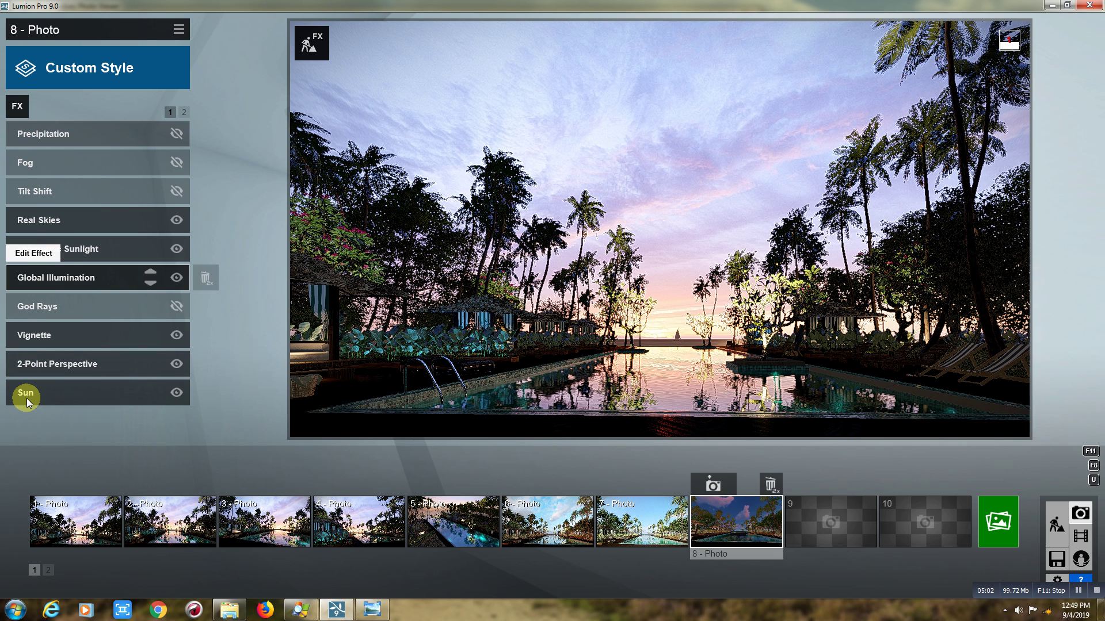
pyautogui.moveTo(51, 393)
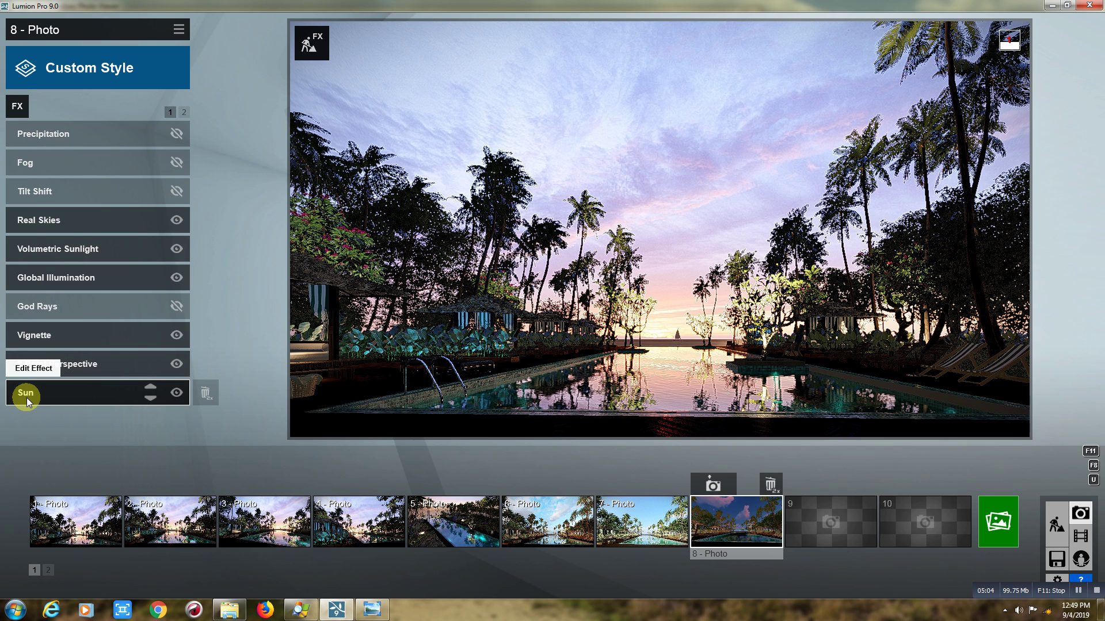
pyautogui.click(27, 398)
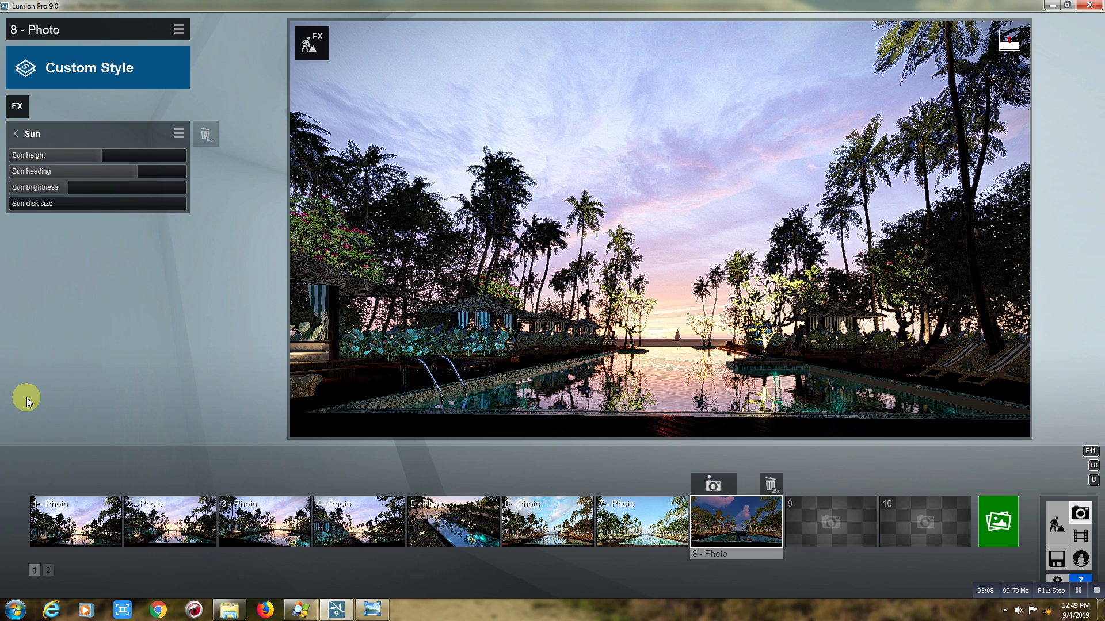
pyautogui.click(16, 134)
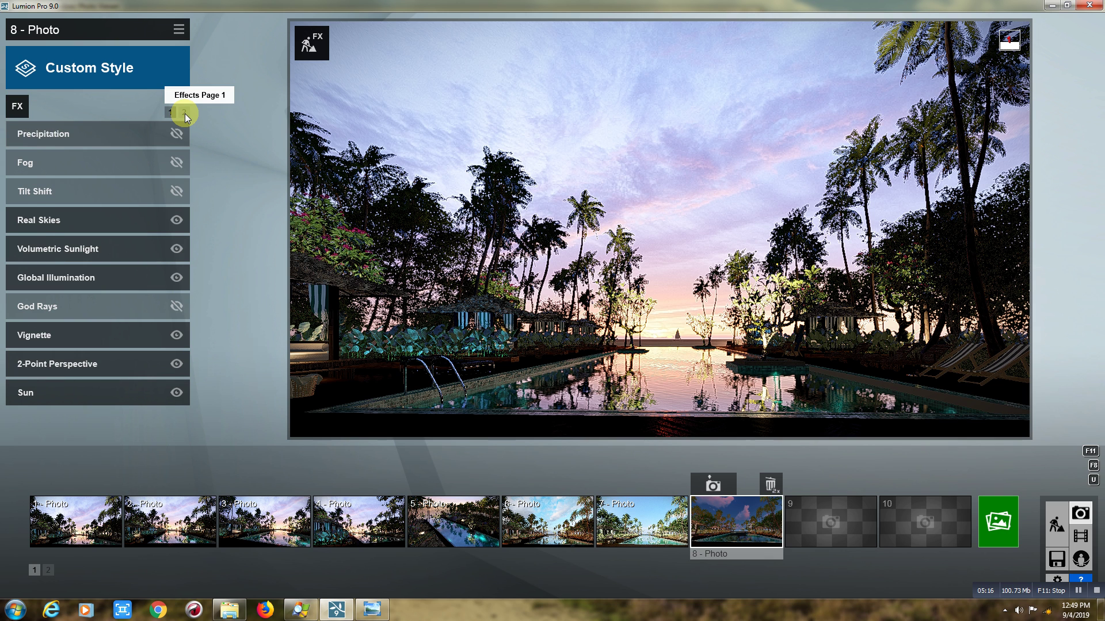
# - On effects page 2, review the Sharpen, Exposure and Color Correction settings in turn
pyautogui.click(185, 113)
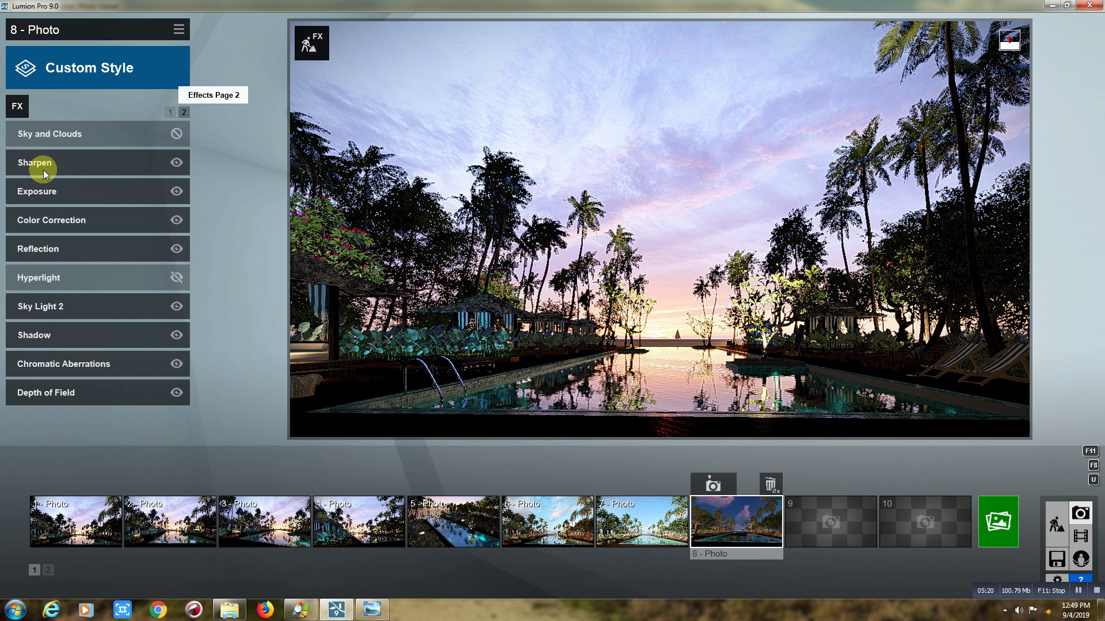
pyautogui.moveTo(78, 162)
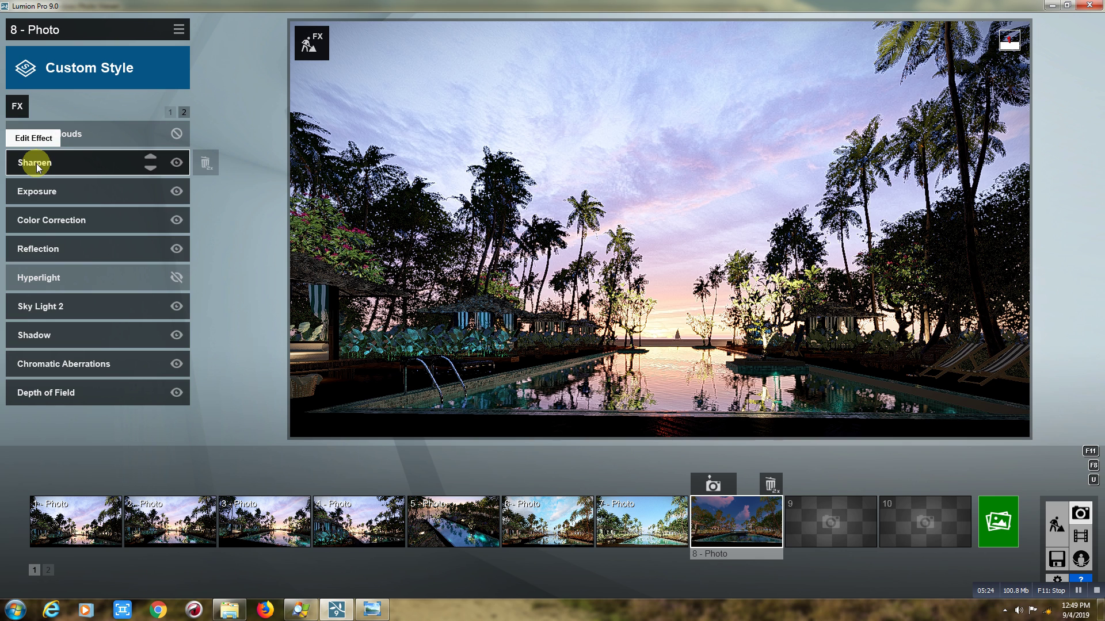
pyautogui.click(37, 164)
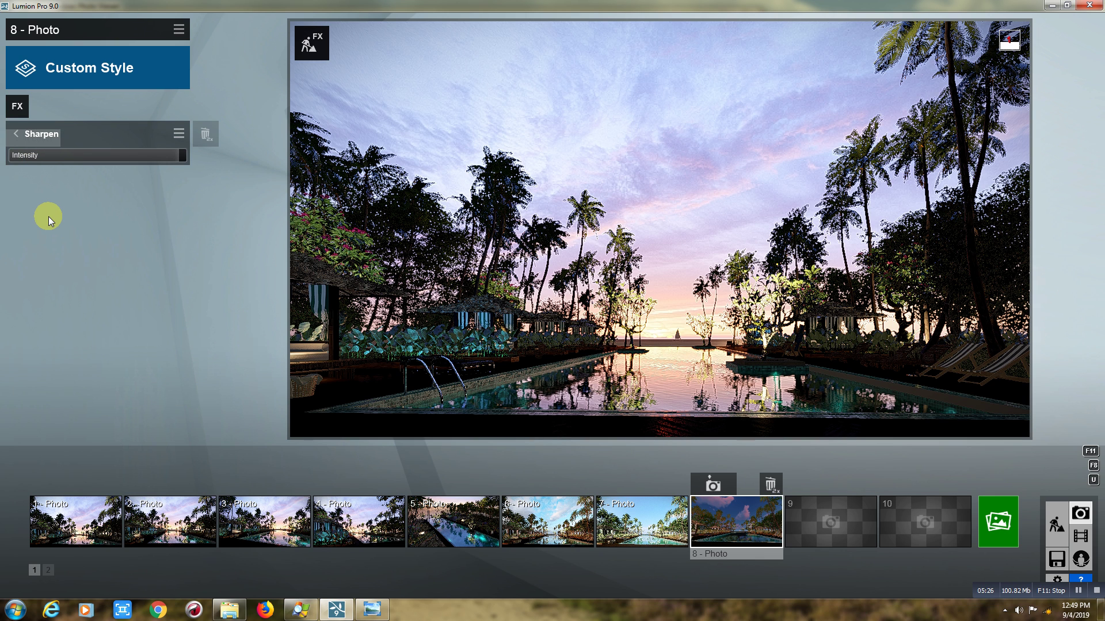
pyautogui.click(16, 134)
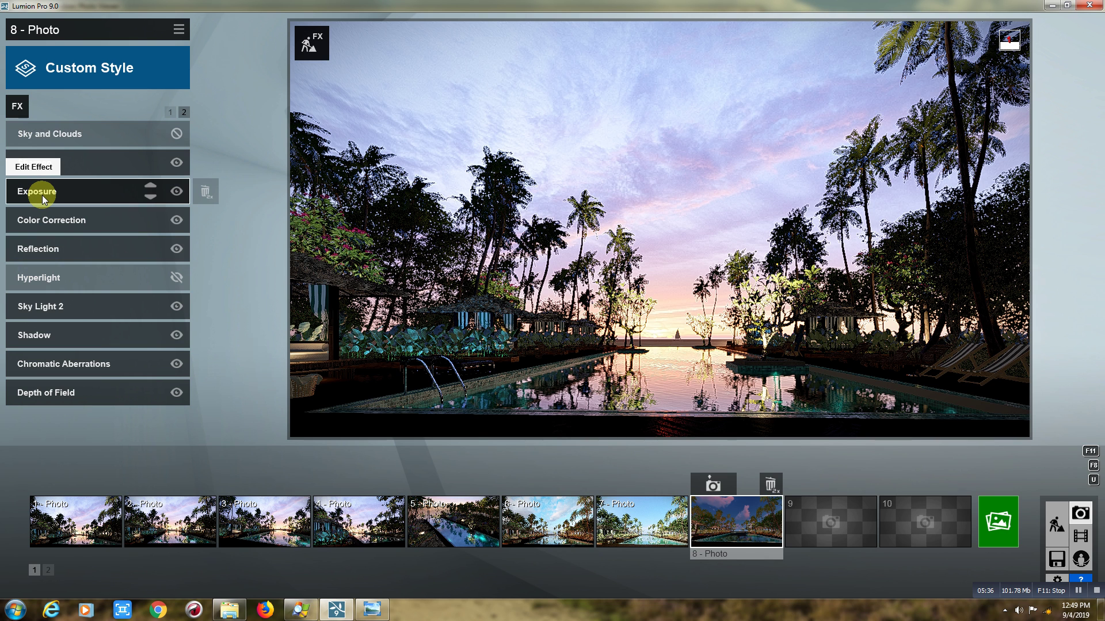
pyautogui.click(43, 195)
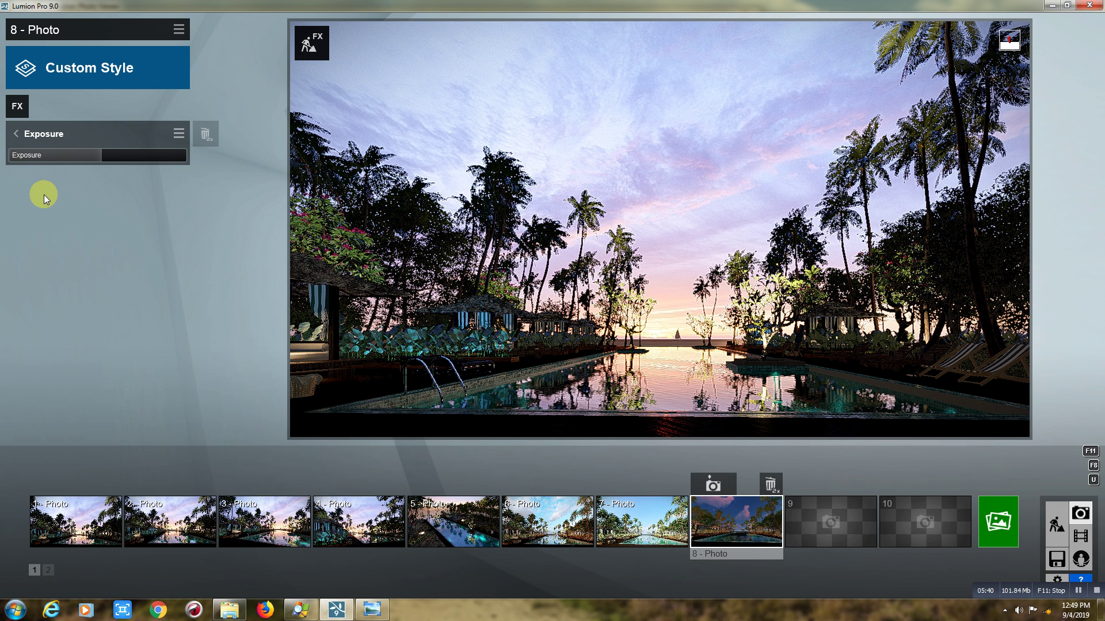
pyautogui.click(17, 134)
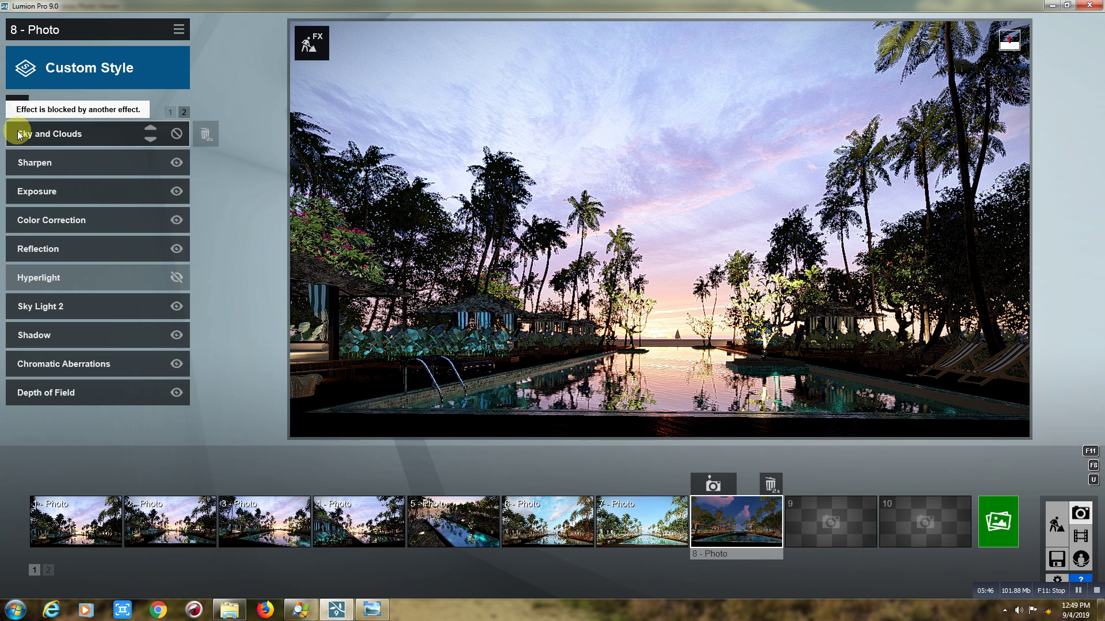
pyautogui.moveTo(61, 220)
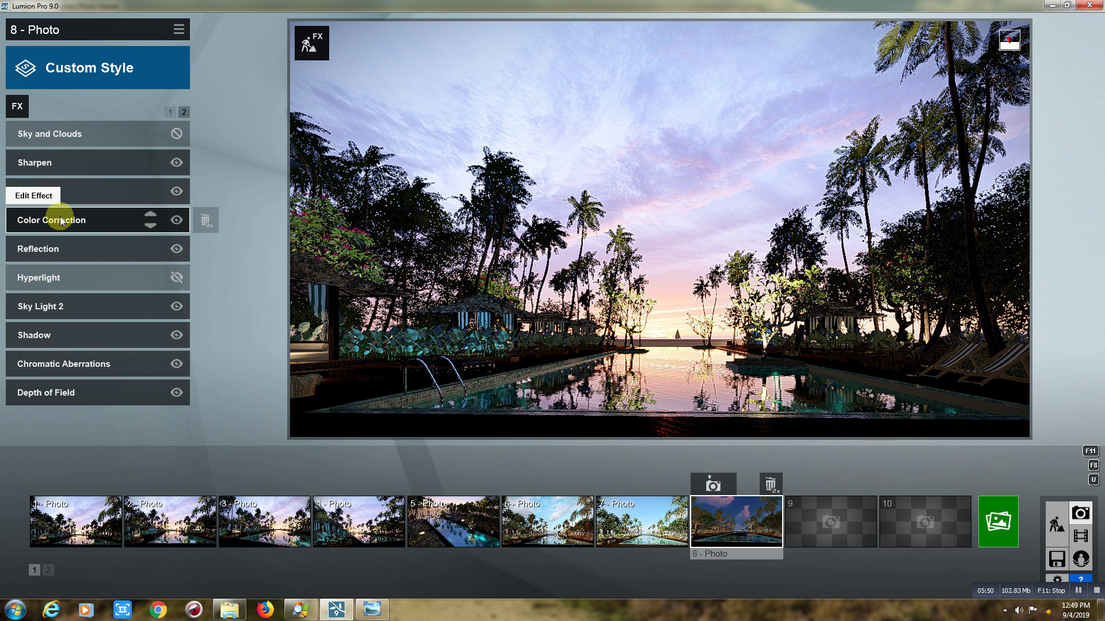
pyautogui.click(59, 220)
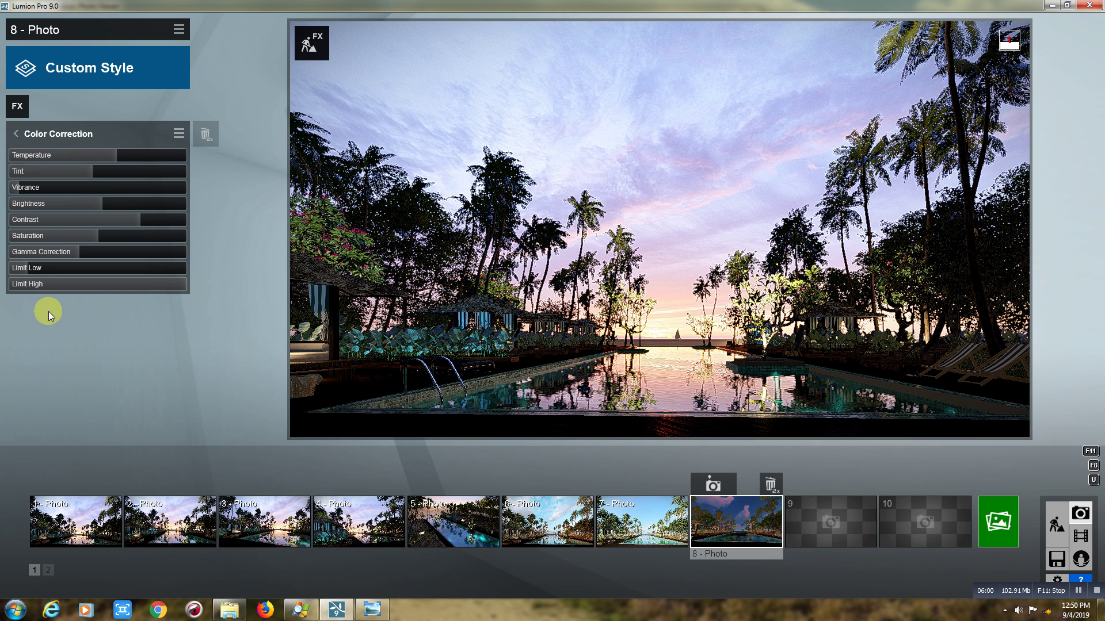
pyautogui.click(16, 135)
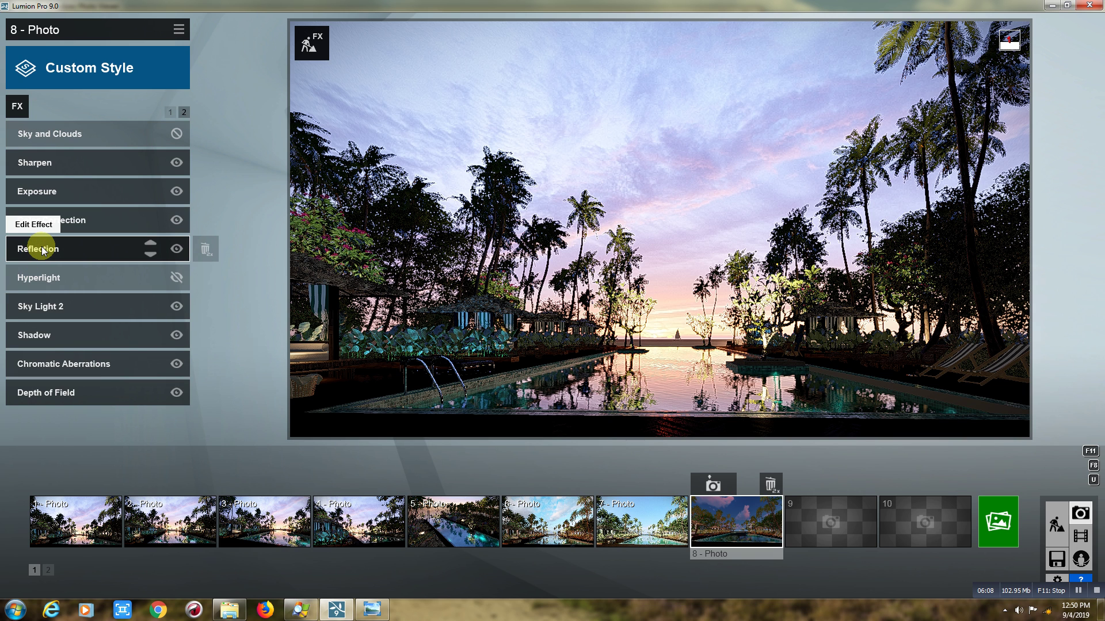
pyautogui.click(41, 246)
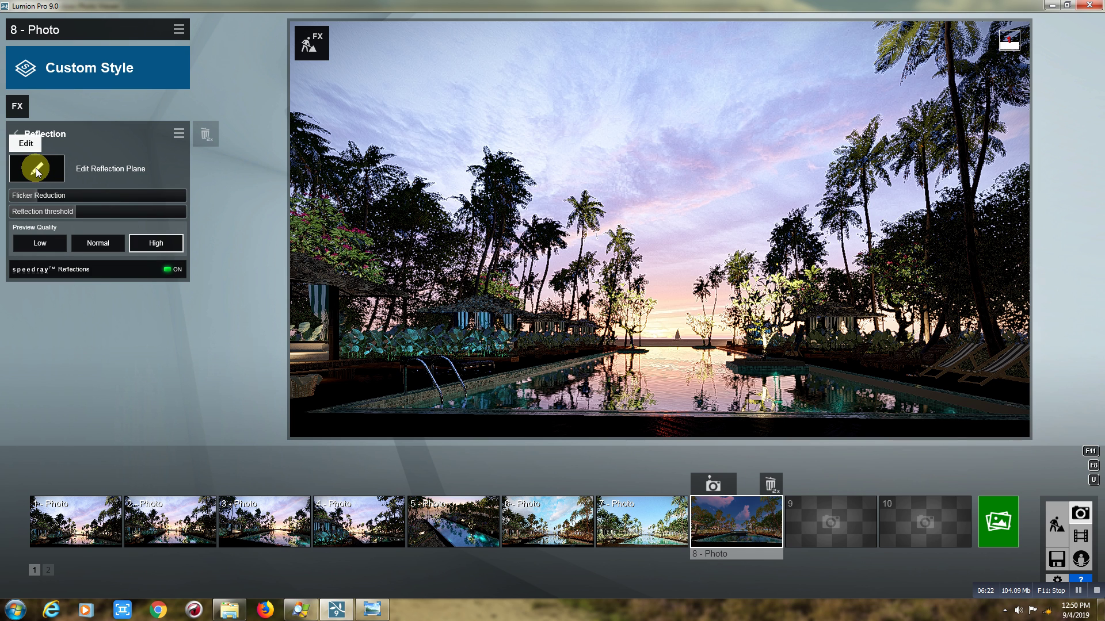
pyautogui.click(35, 168)
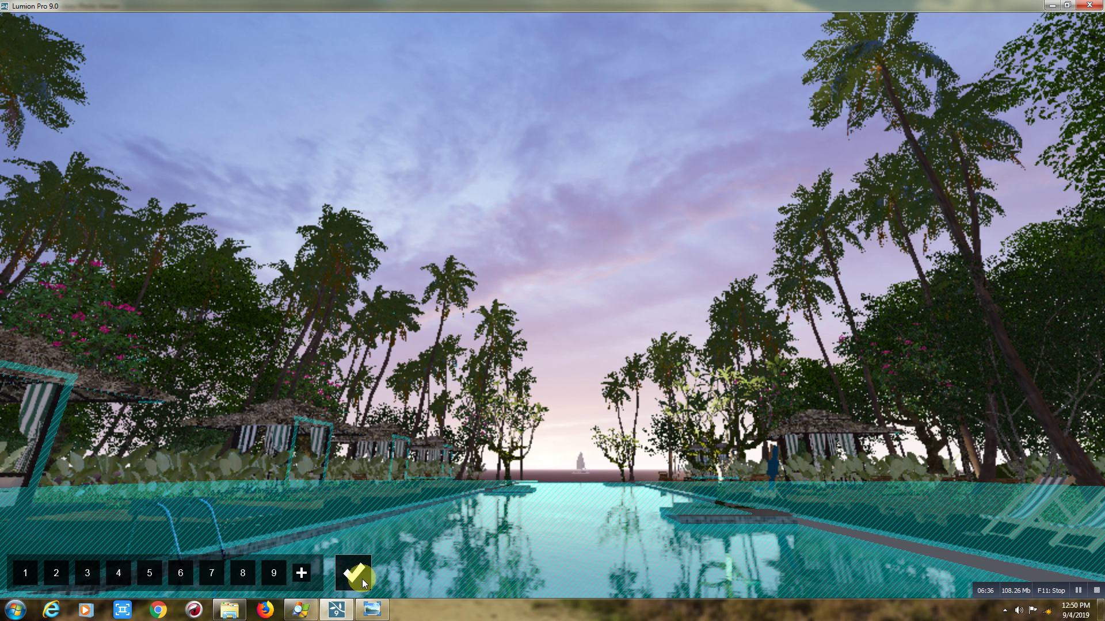
pyautogui.click(361, 580)
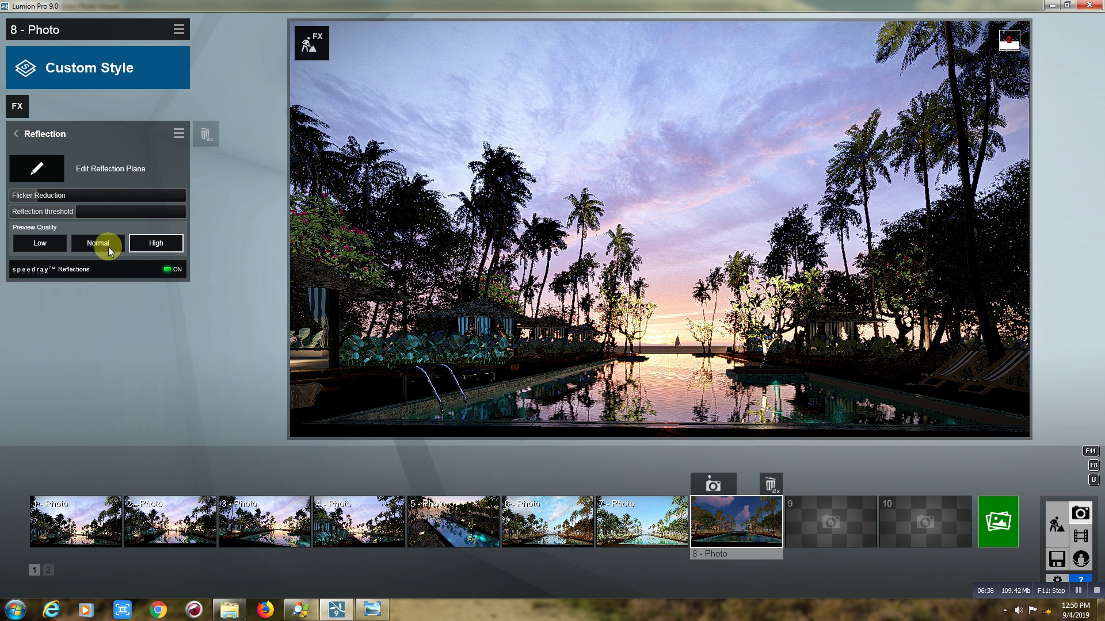
pyautogui.click(17, 137)
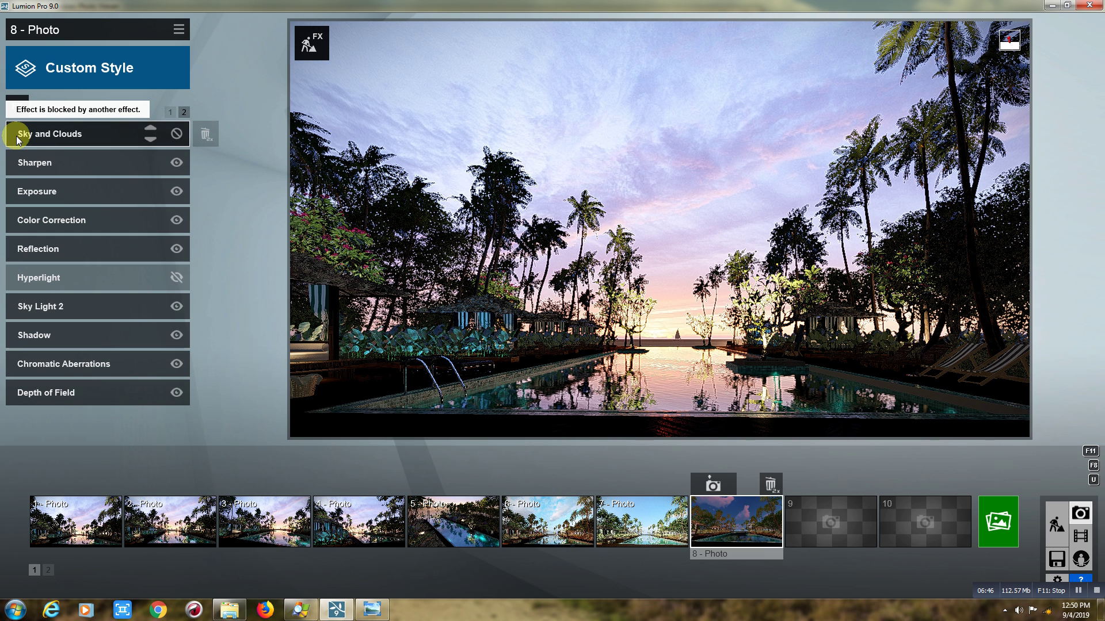
pyautogui.click(45, 311)
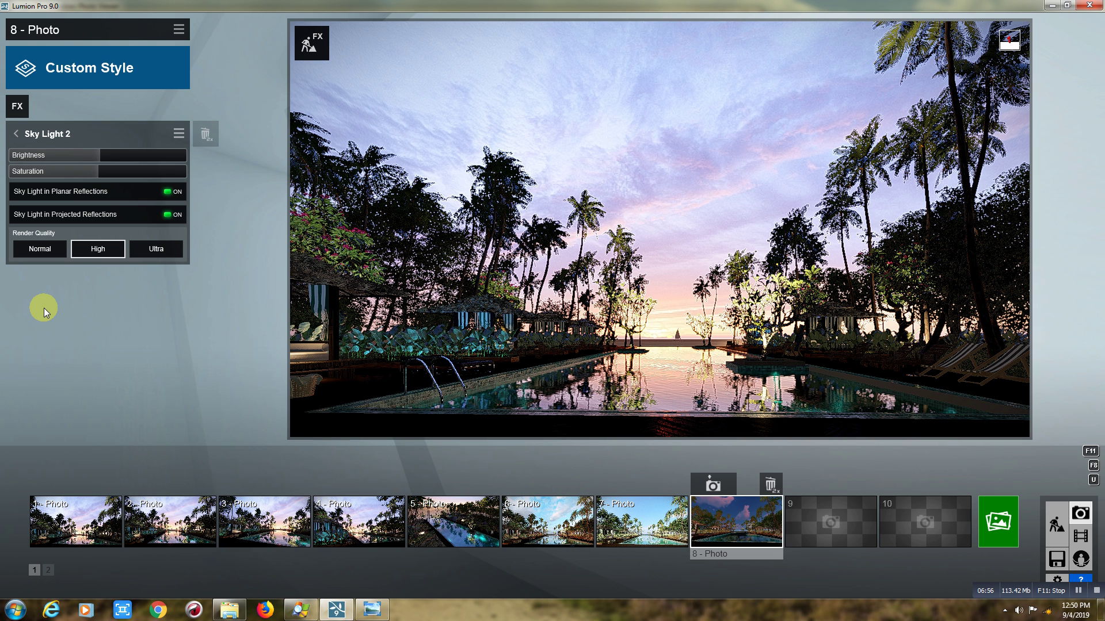
pyautogui.click(15, 135)
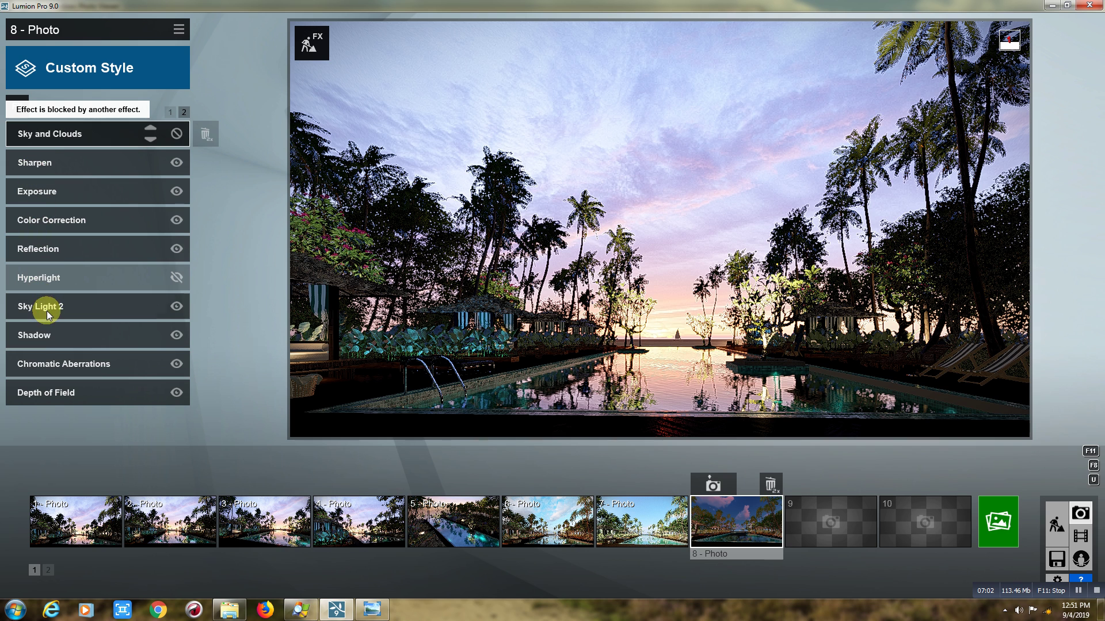
pyautogui.moveTo(35, 335)
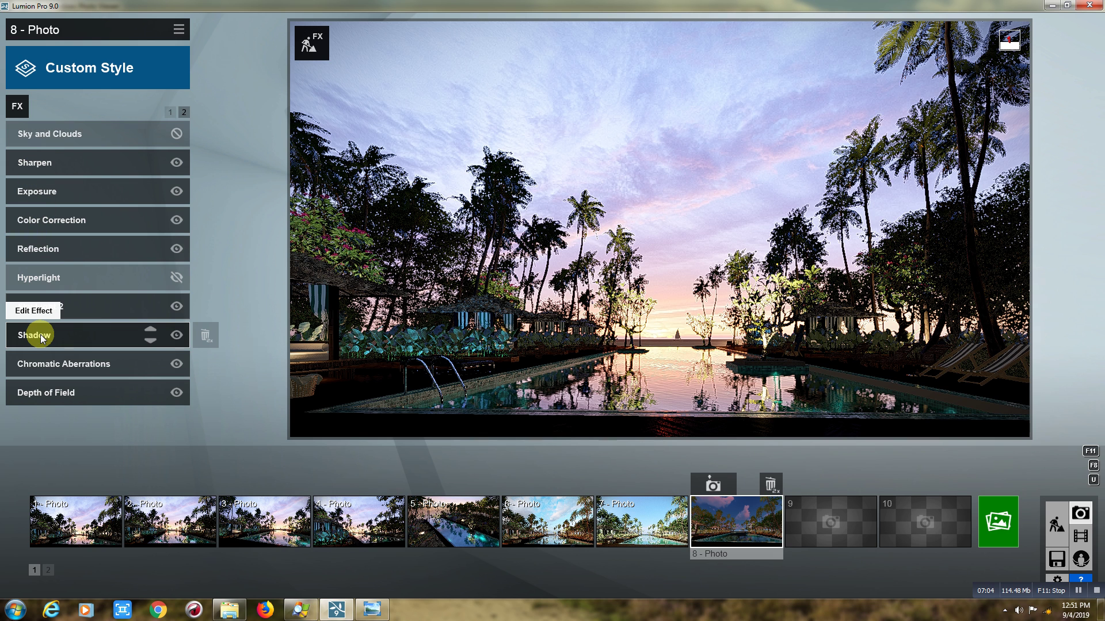
pyautogui.click(42, 339)
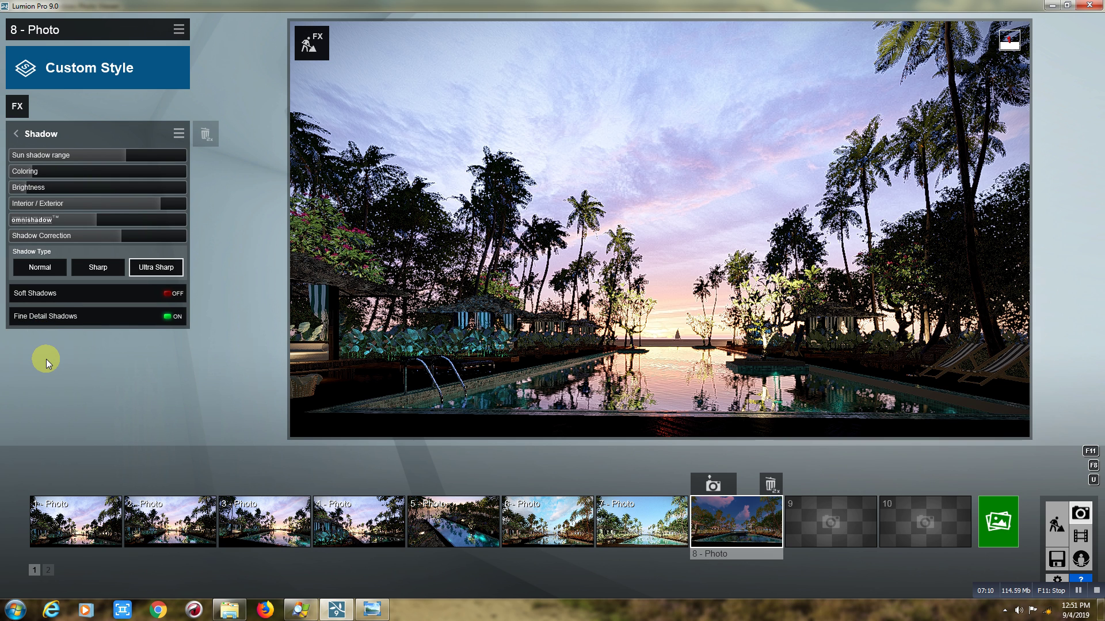
pyautogui.click(16, 134)
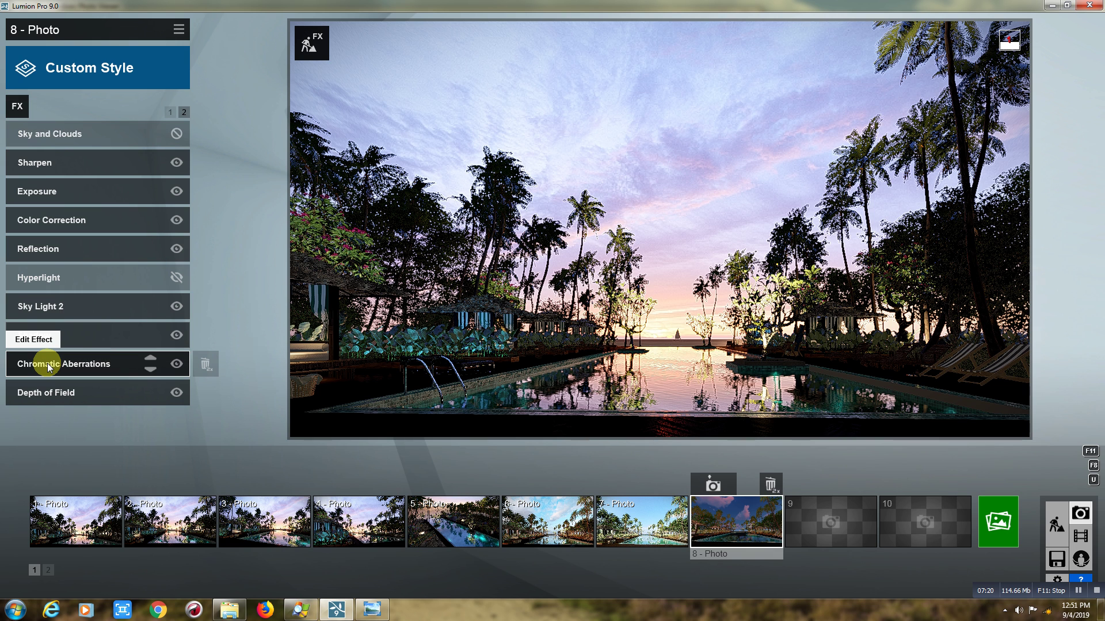
pyautogui.click(48, 366)
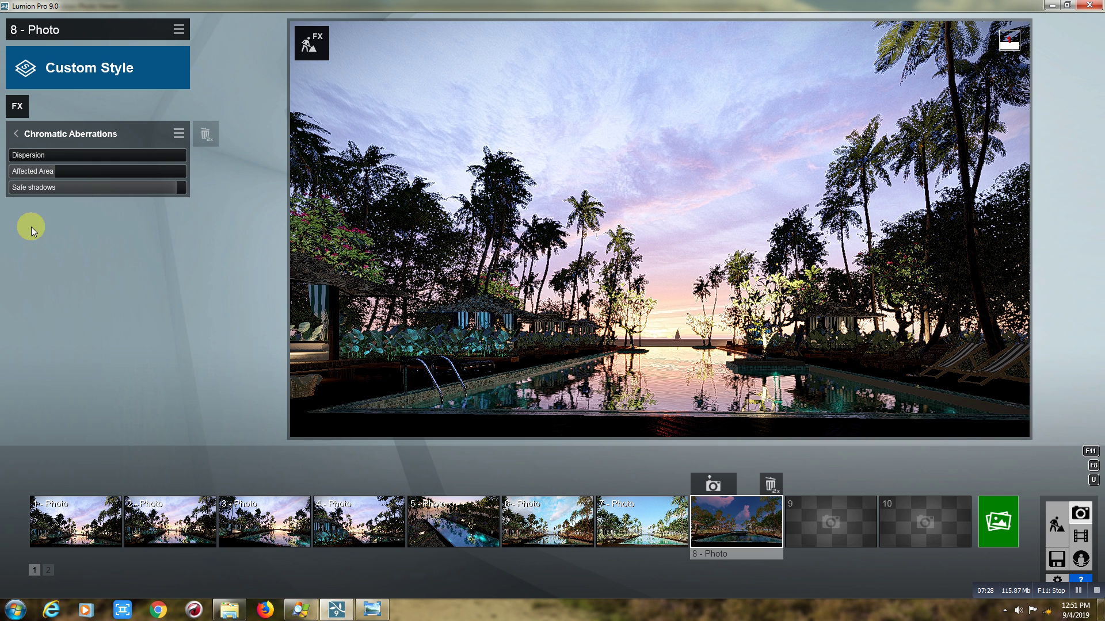
pyautogui.click(17, 134)
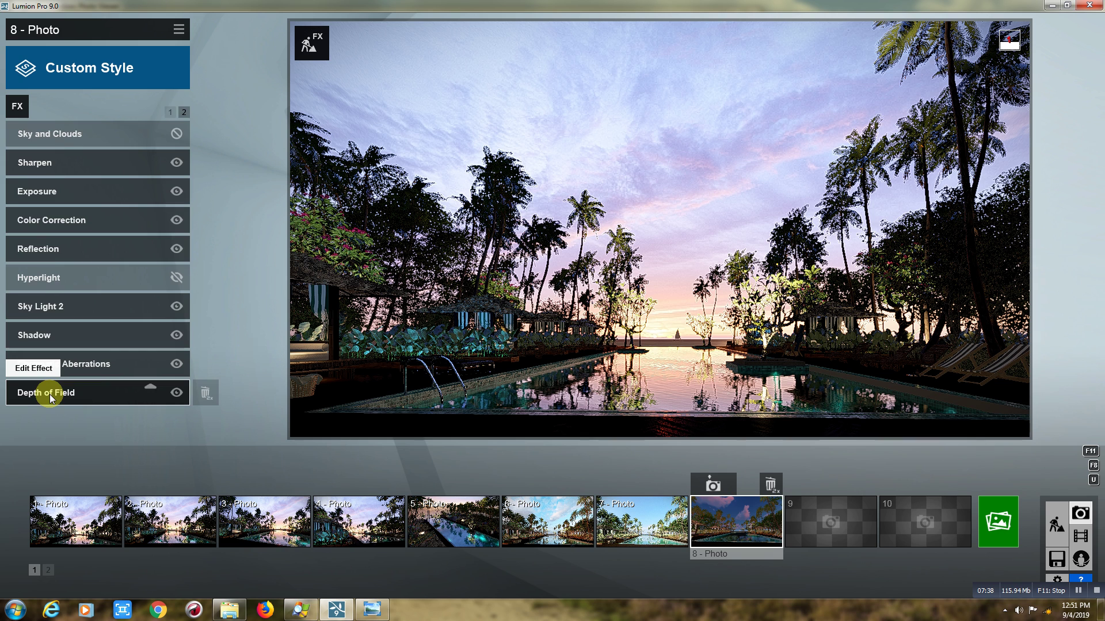
# - Store the dusk pool view as photo 8, open Render Photos, then minimise Lumion
pyautogui.click(50, 396)
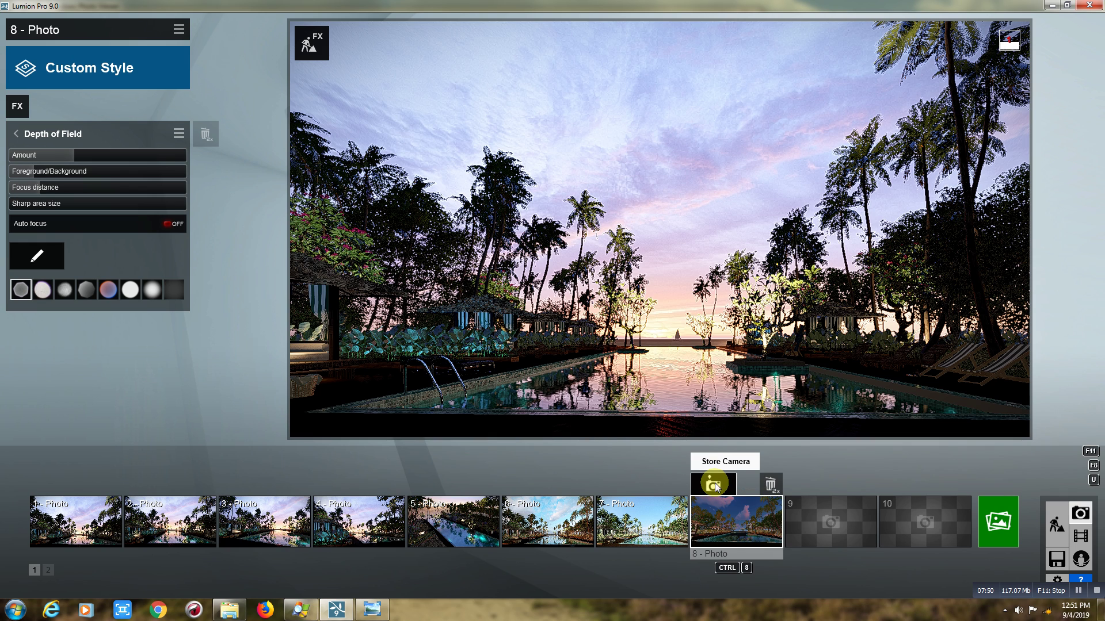
pyautogui.click(715, 487)
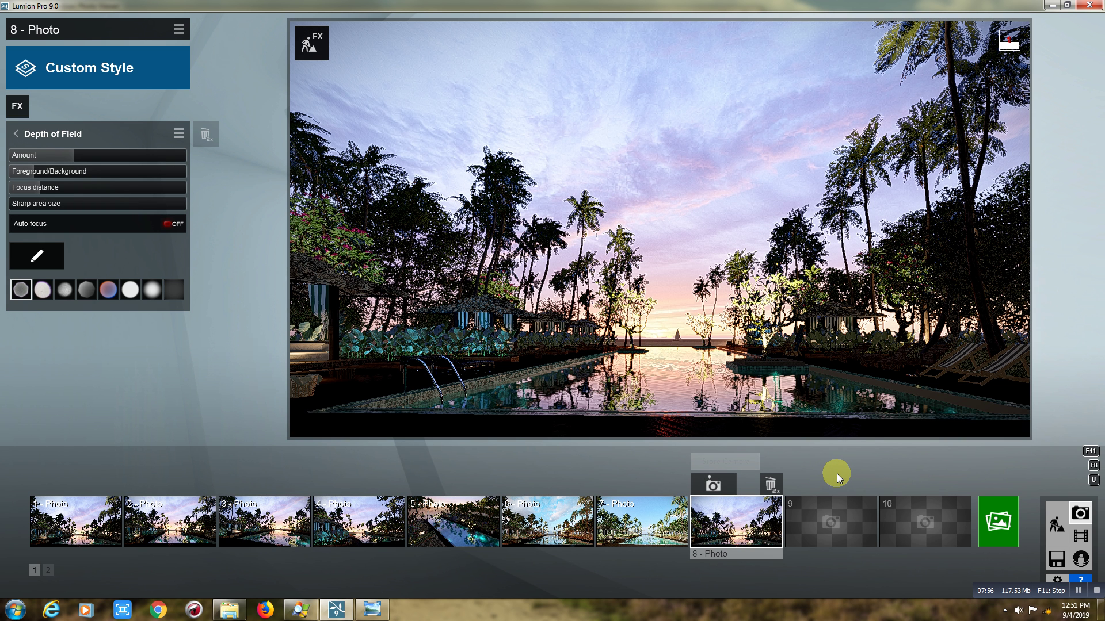
pyautogui.click(1002, 525)
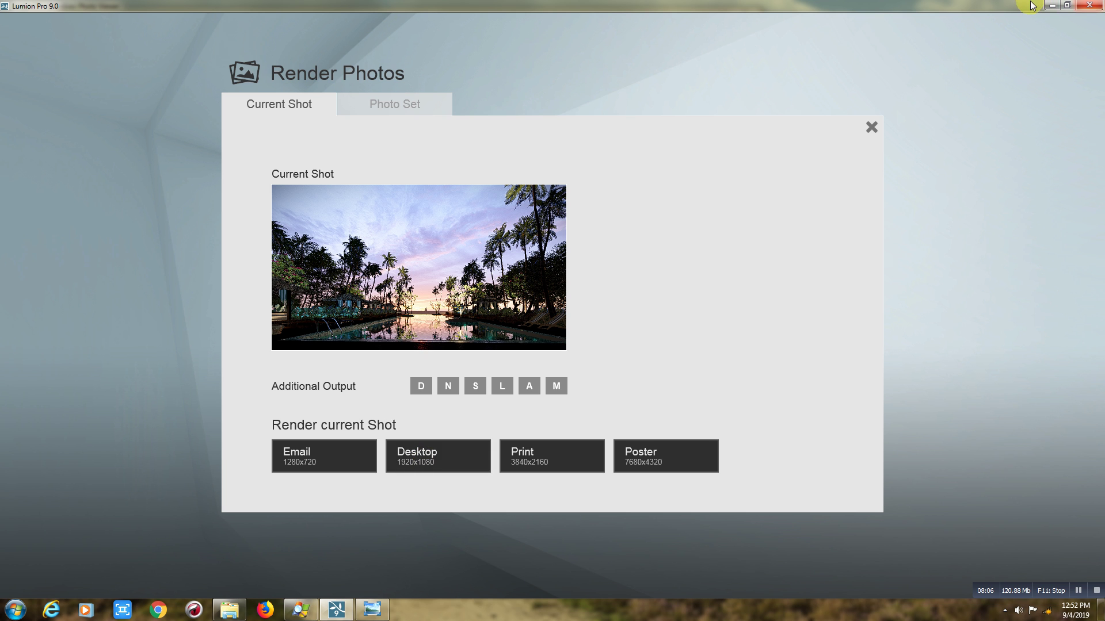
pyautogui.click(1057, 8)
# - Minimise the open windows and open image 2 from the swimming pool folder in Photo Viewer
pyautogui.click(1053, 6)
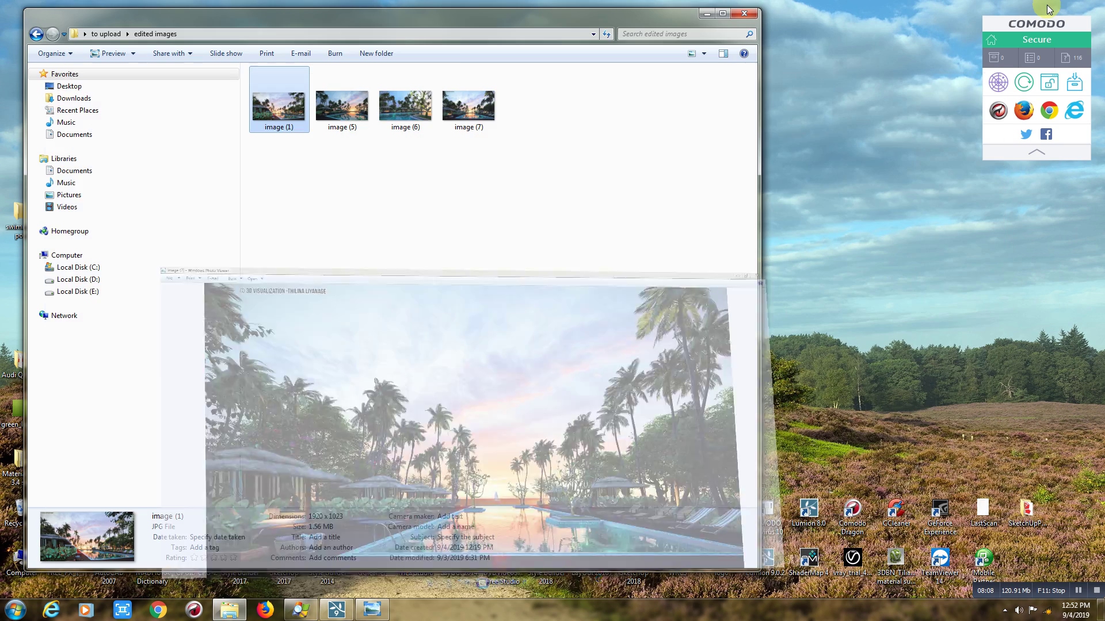
pyautogui.click(706, 13)
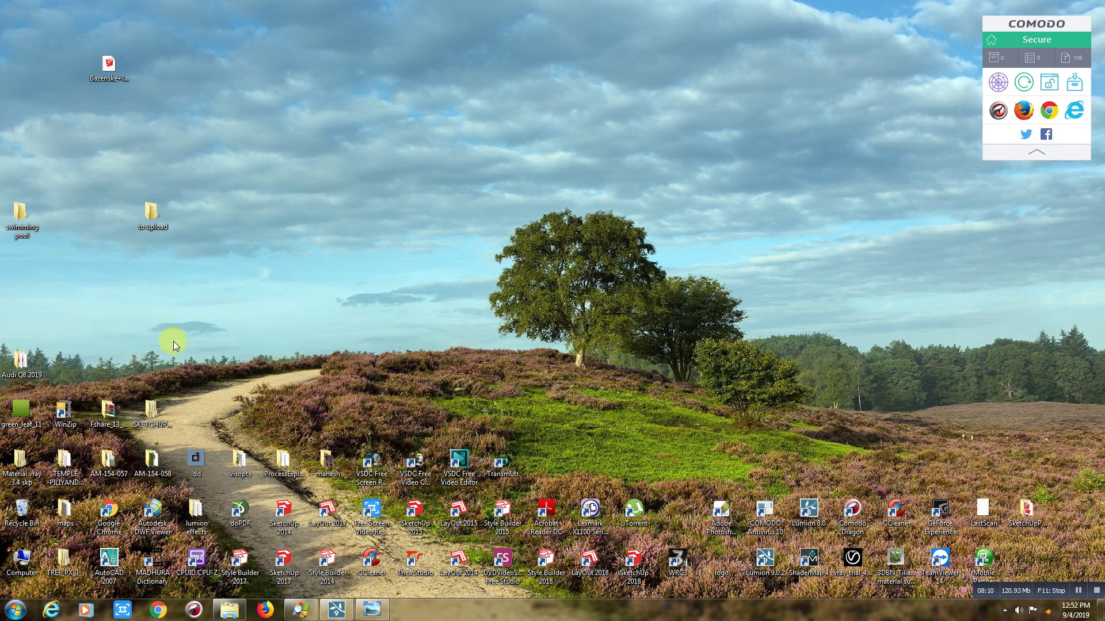
pyautogui.doubleClick(21, 218)
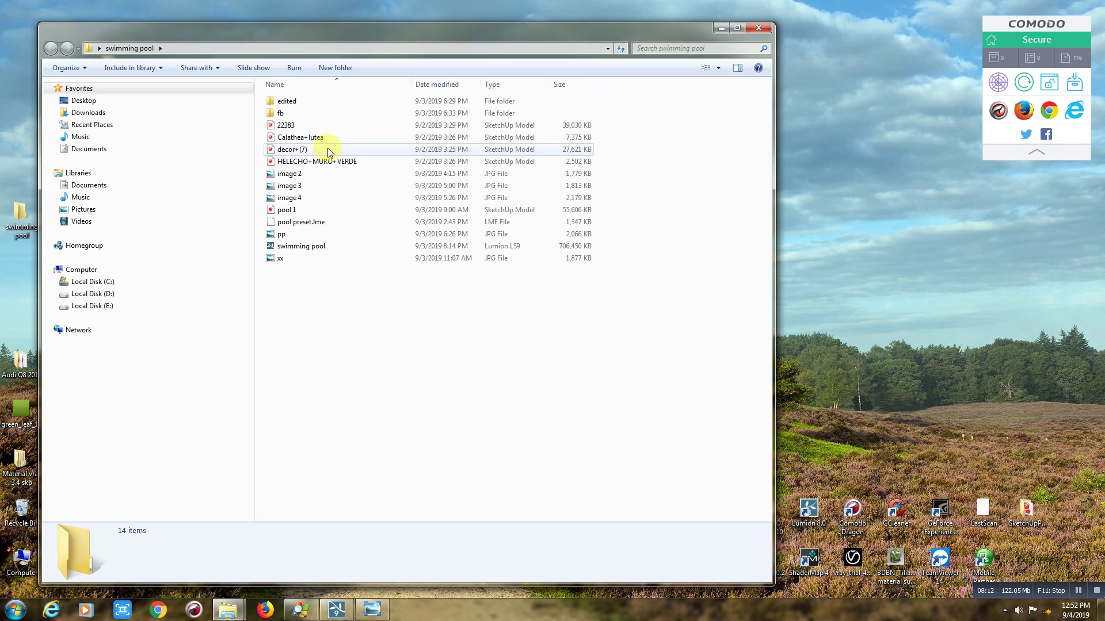
pyautogui.doubleClick(288, 175)
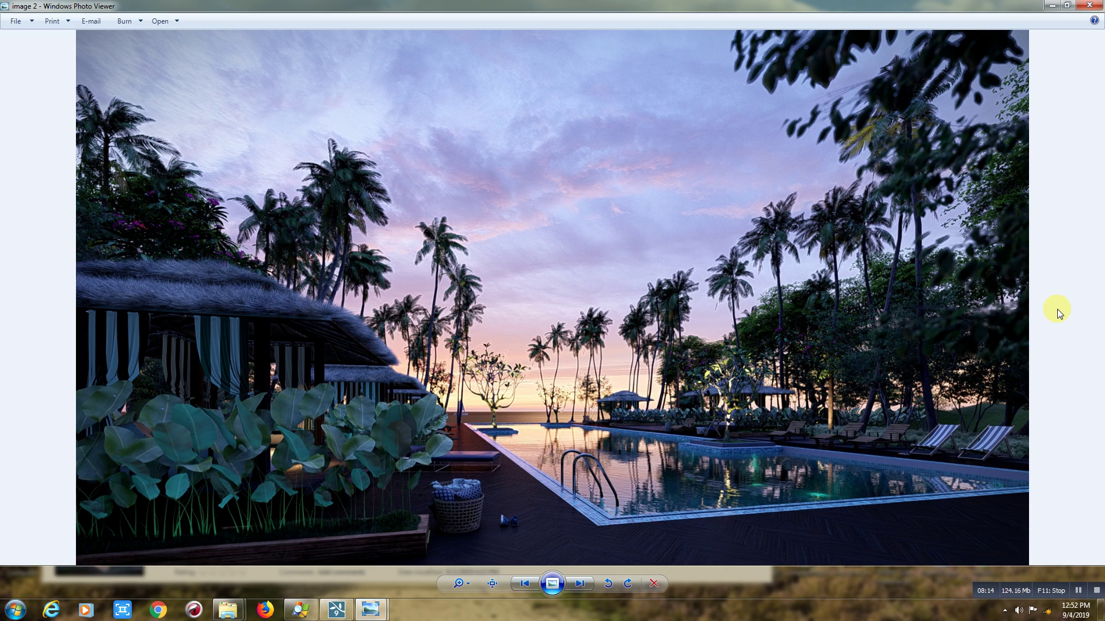
# - Browse back and forth through the other pool renders with the arrow keys
pyautogui.press('Right')
pyautogui.press('Right')
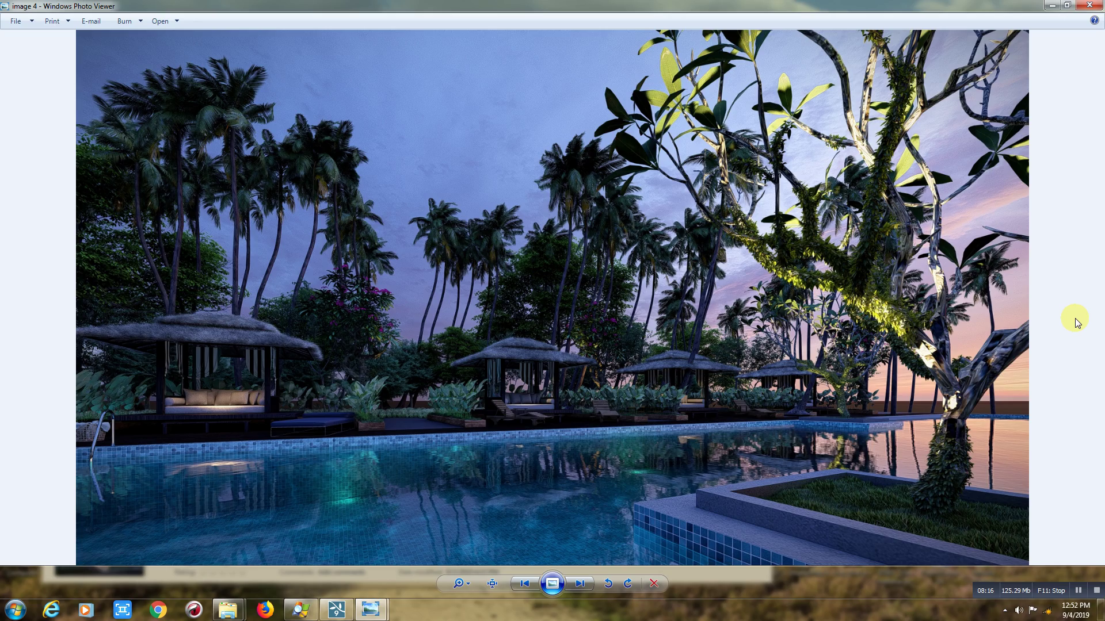
pyautogui.press('Left')
pyautogui.press('Left')
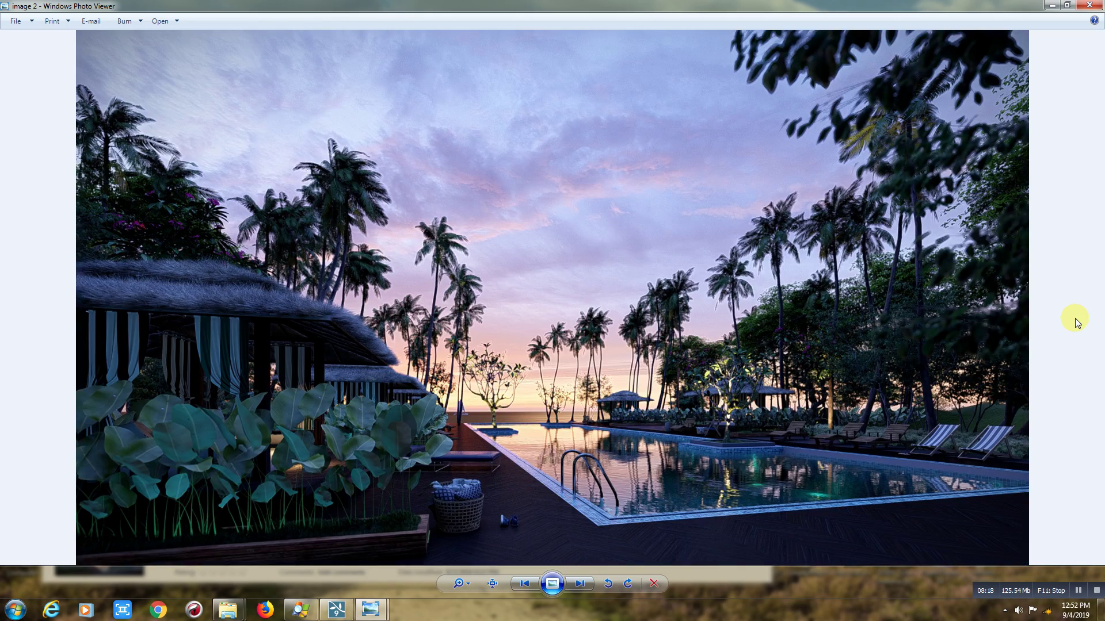
pyautogui.press('Right')
pyautogui.press('Right')
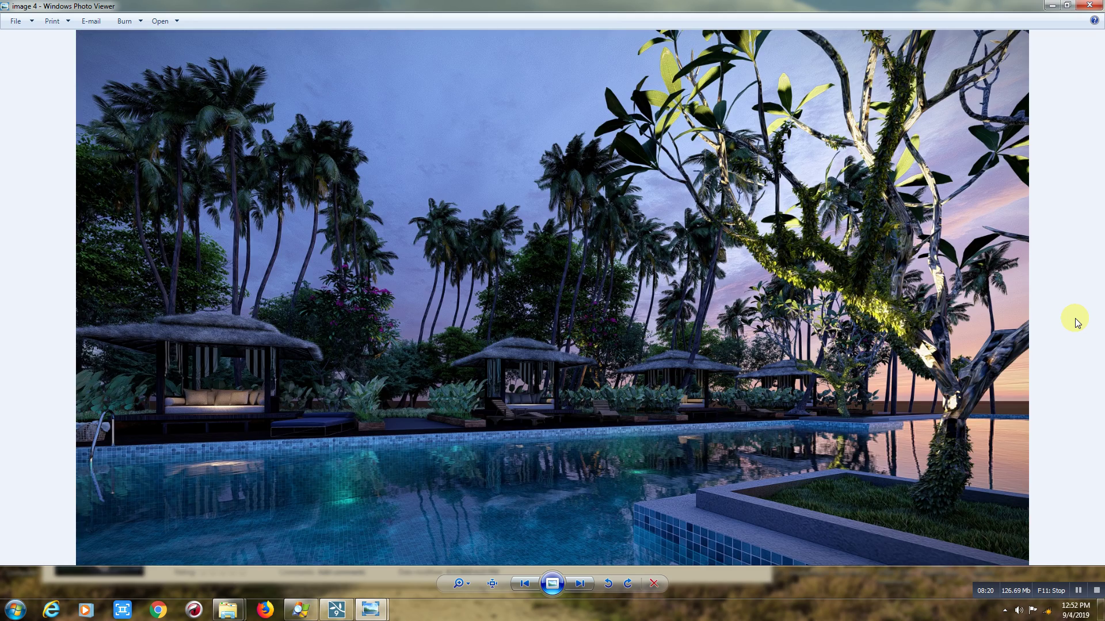
pyautogui.press('Right')
pyautogui.press('Right')
pyautogui.press('Right')
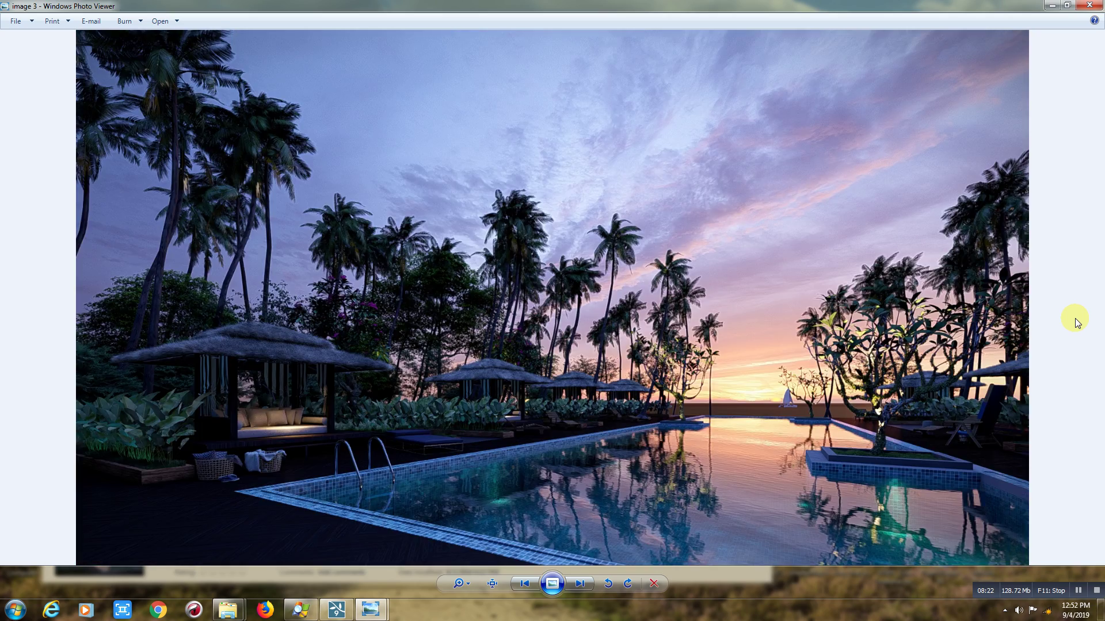
pyautogui.press('Right')
pyautogui.press('Right')
pyautogui.press('Right')
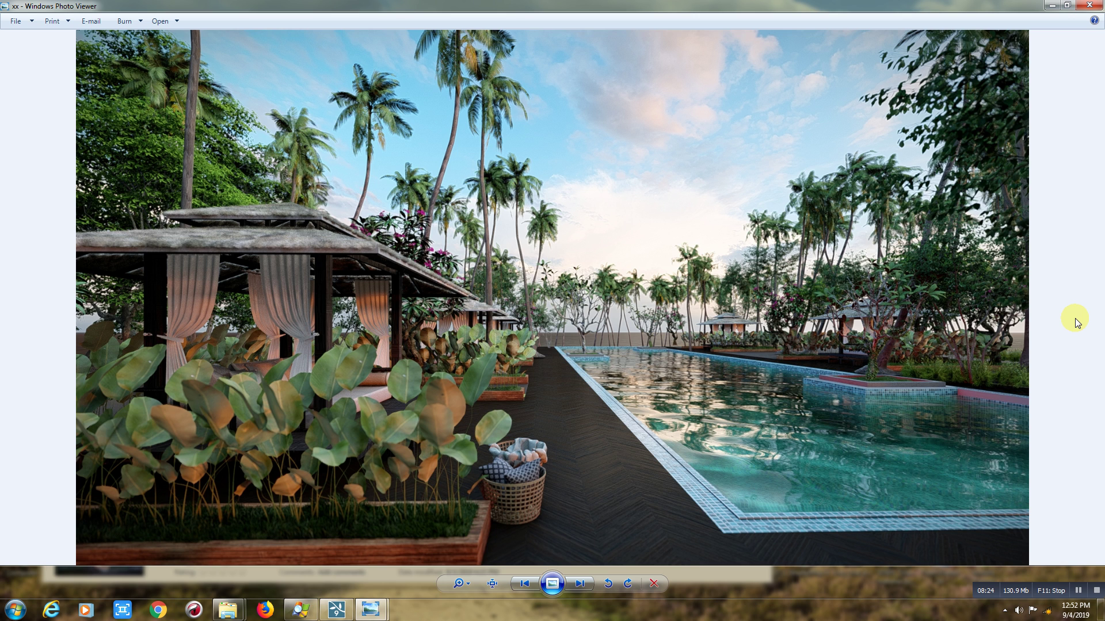
pyautogui.press('Right')
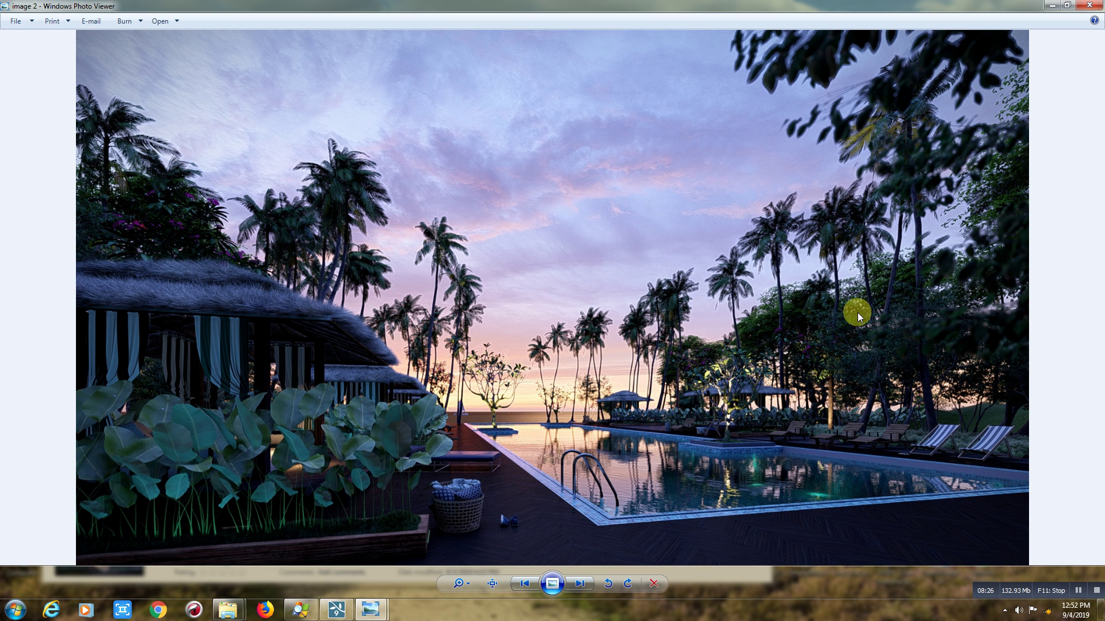
# - Open image 2 in Adobe Photoshop CS, maximised and fitted on screen
pyautogui.rightClick(567, 329)
pyautogui.moveTo(602, 336)
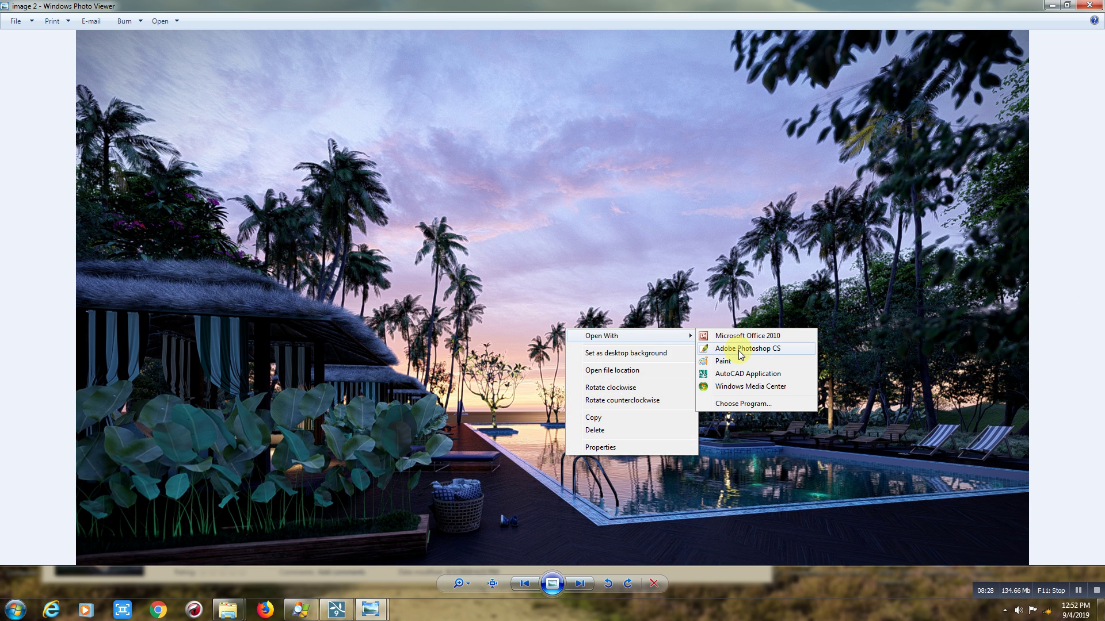
pyautogui.click(740, 354)
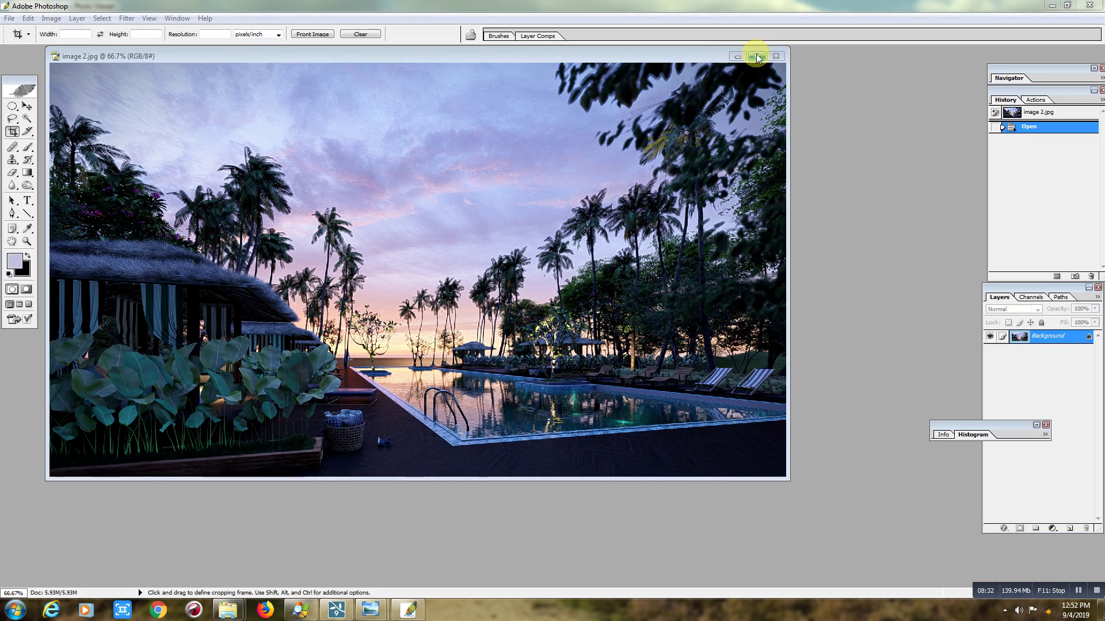
pyautogui.click(756, 55)
pyautogui.hotkey('ctrl', '0')
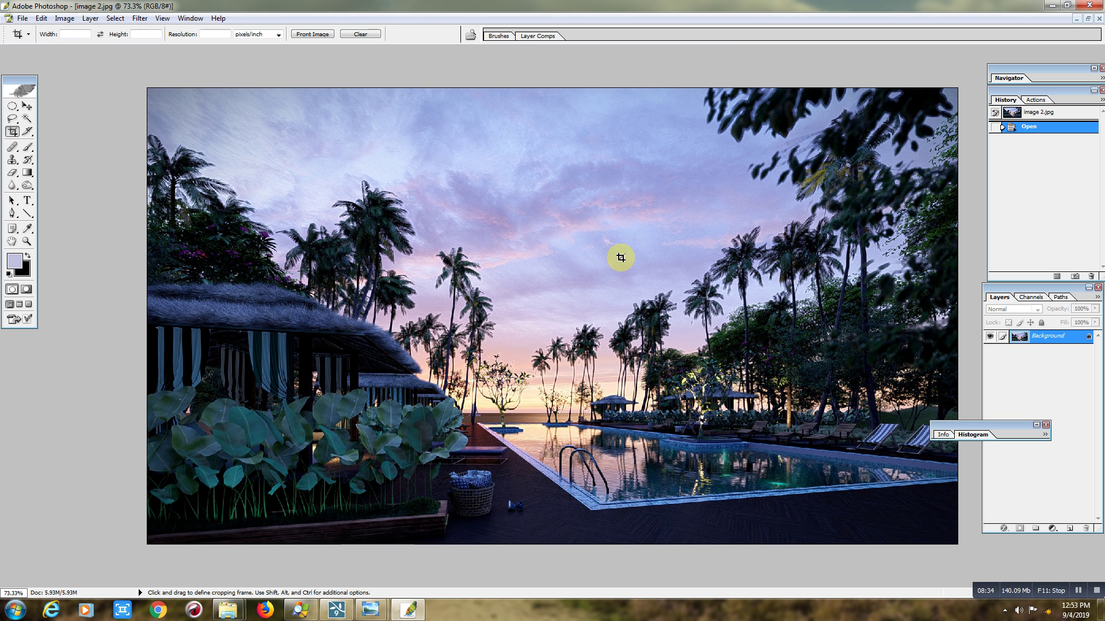
# - Apply Auto Levels and Auto Color to image 2
pyautogui.click(63, 18)
pyautogui.moveTo(91, 48)
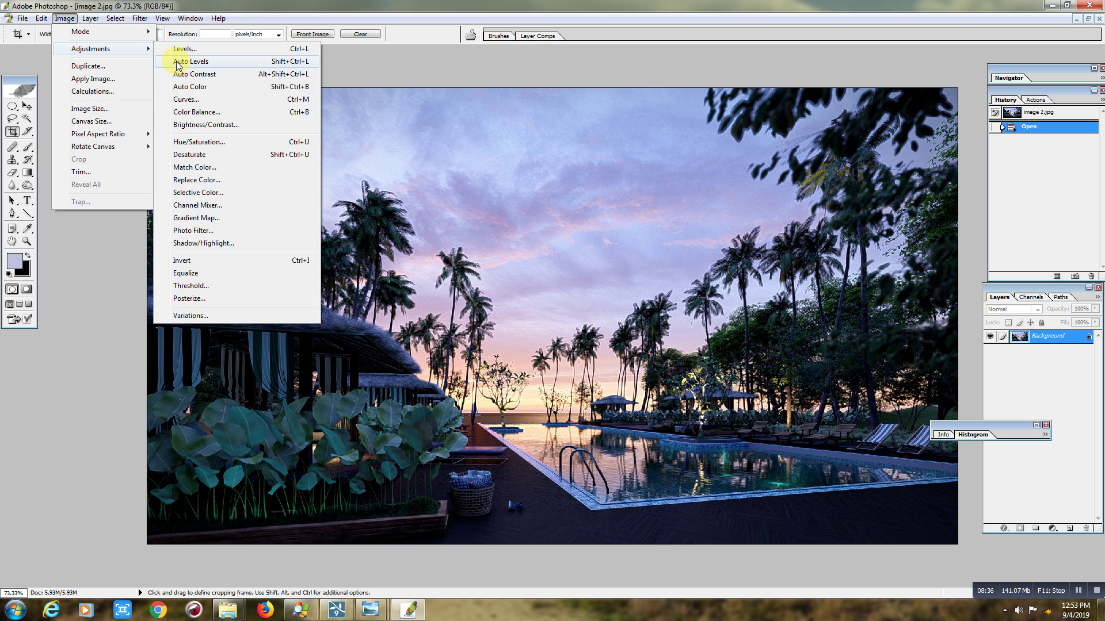
pyautogui.click(178, 63)
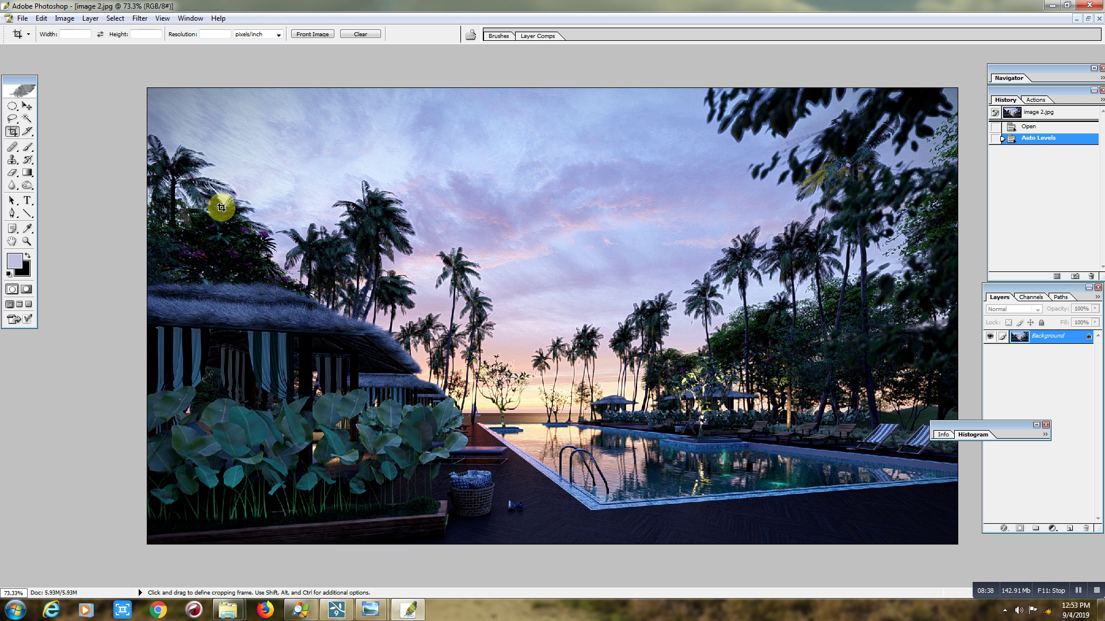
pyautogui.click(64, 18)
pyautogui.click(179, 87)
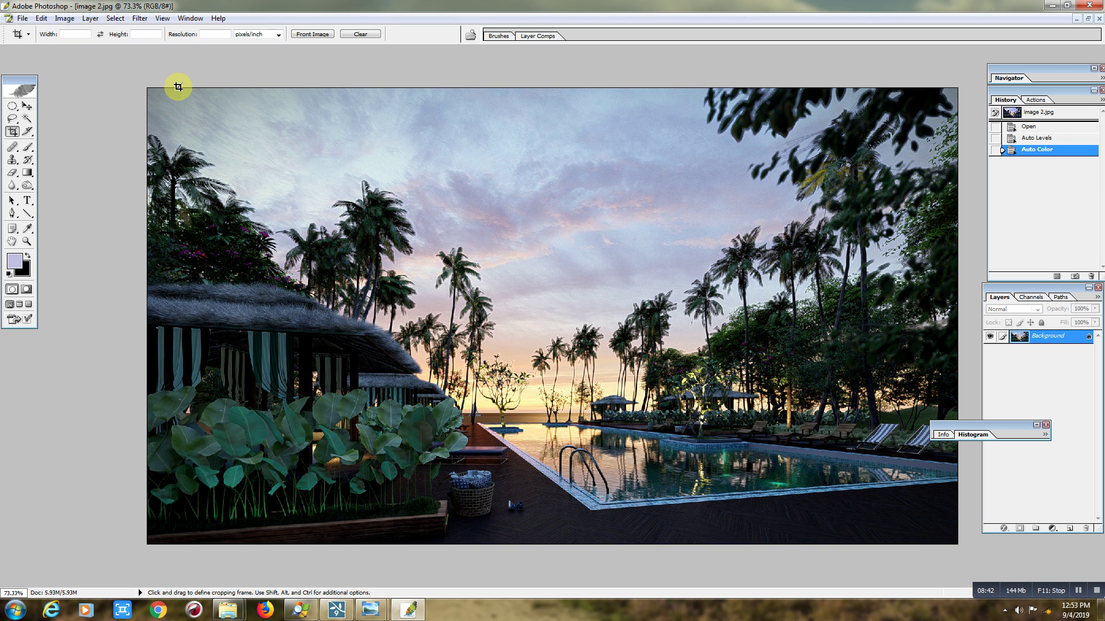
pyautogui.click(65, 18)
pyautogui.moveTo(91, 49)
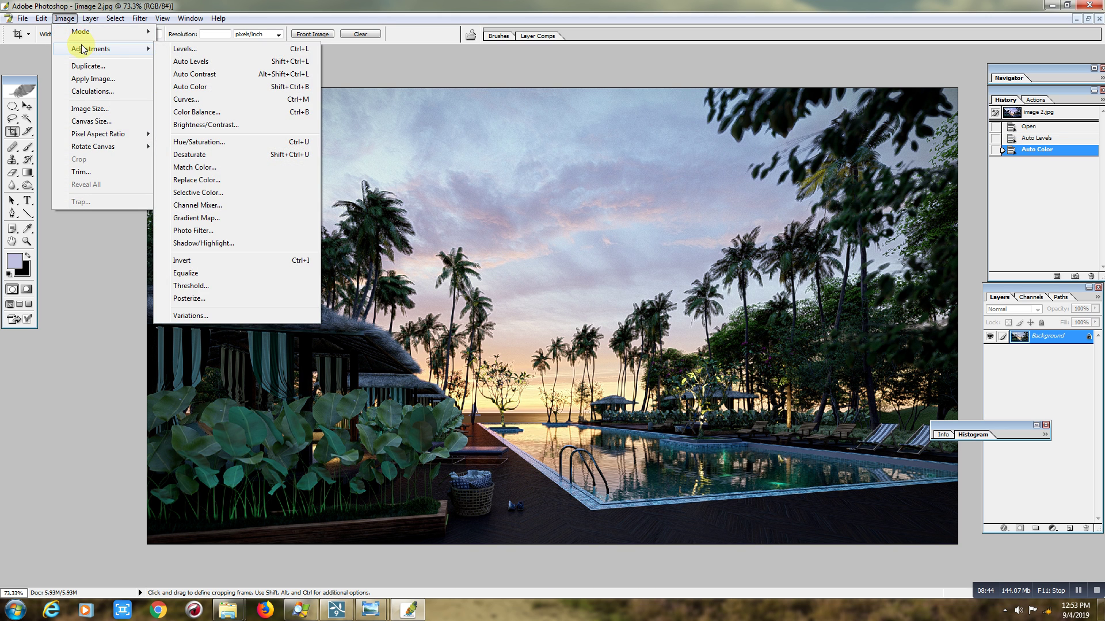
# - Apply Selective Color to the reds: Cyan -100, Black +100, Magenta reduced
pyautogui.click(198, 193)
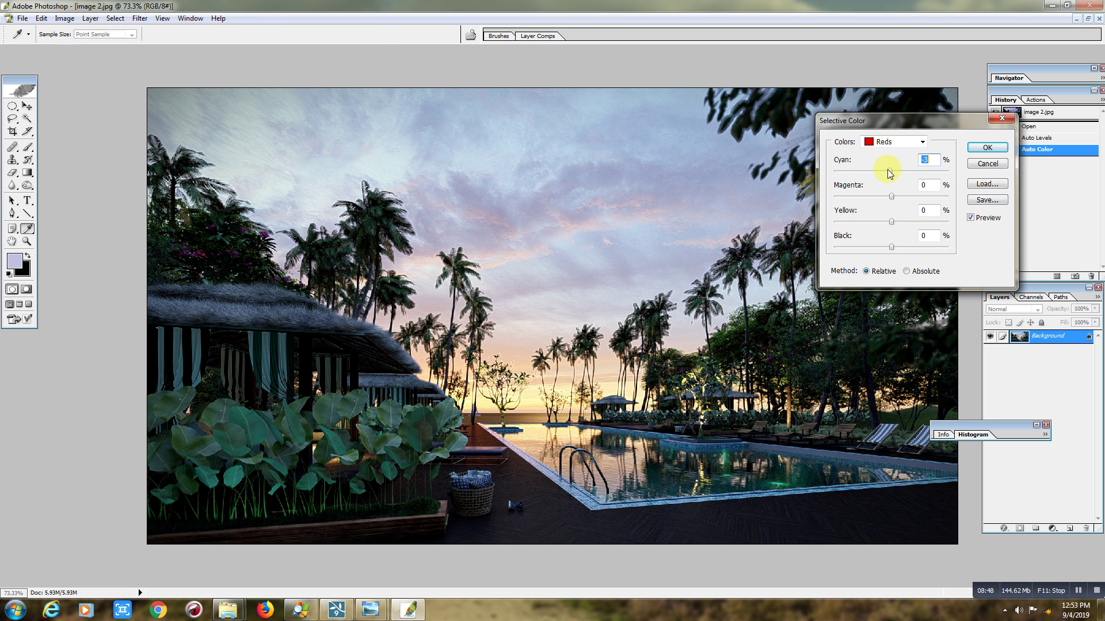
pyautogui.moveTo(890, 173); pyautogui.dragTo(836, 172)
pyautogui.moveTo(891, 247); pyautogui.dragTo(970, 253)
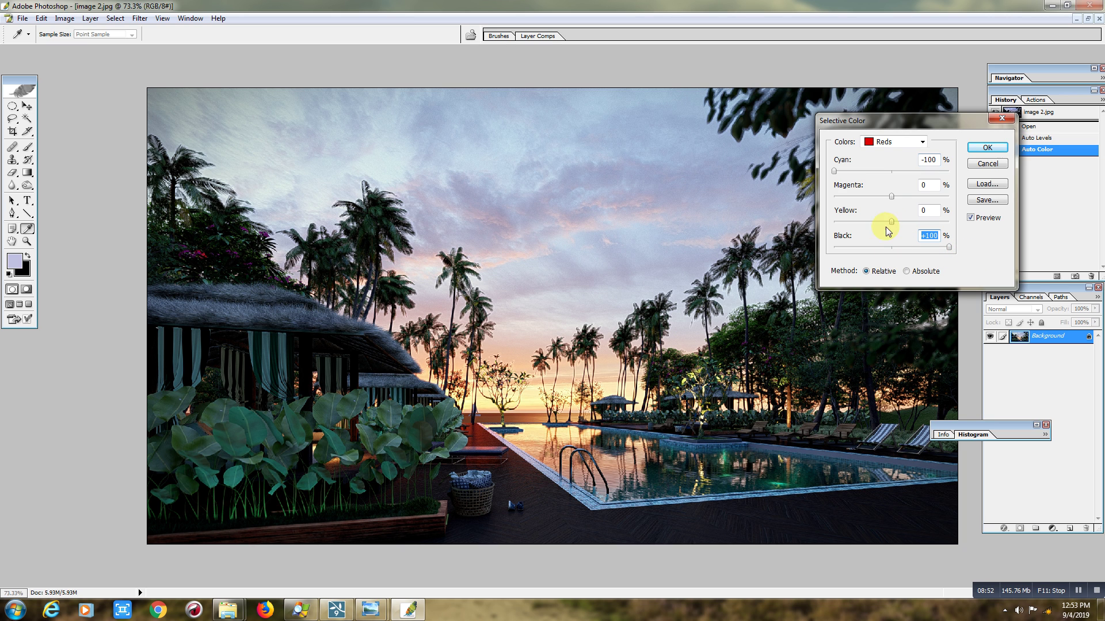
pyautogui.moveTo(891, 197); pyautogui.dragTo(872, 200)
pyautogui.click(986, 147)
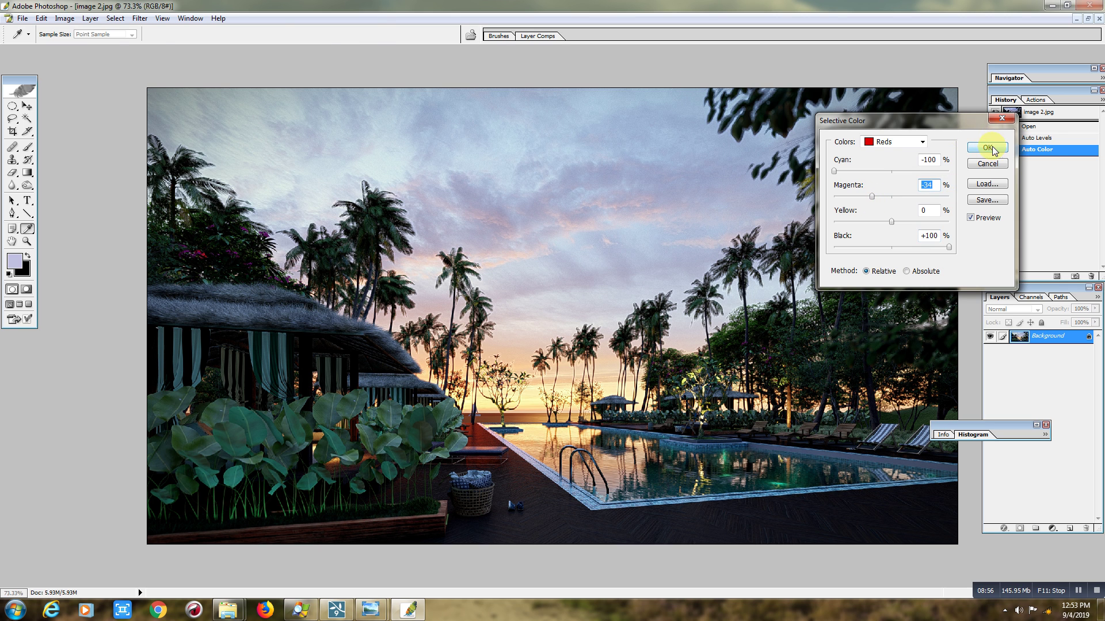
pyautogui.press('c')
# - Apply a Curves adjustment lifting the midtones and highlights with the shadows anchored
pyautogui.click(64, 18)
pyautogui.moveTo(91, 48)
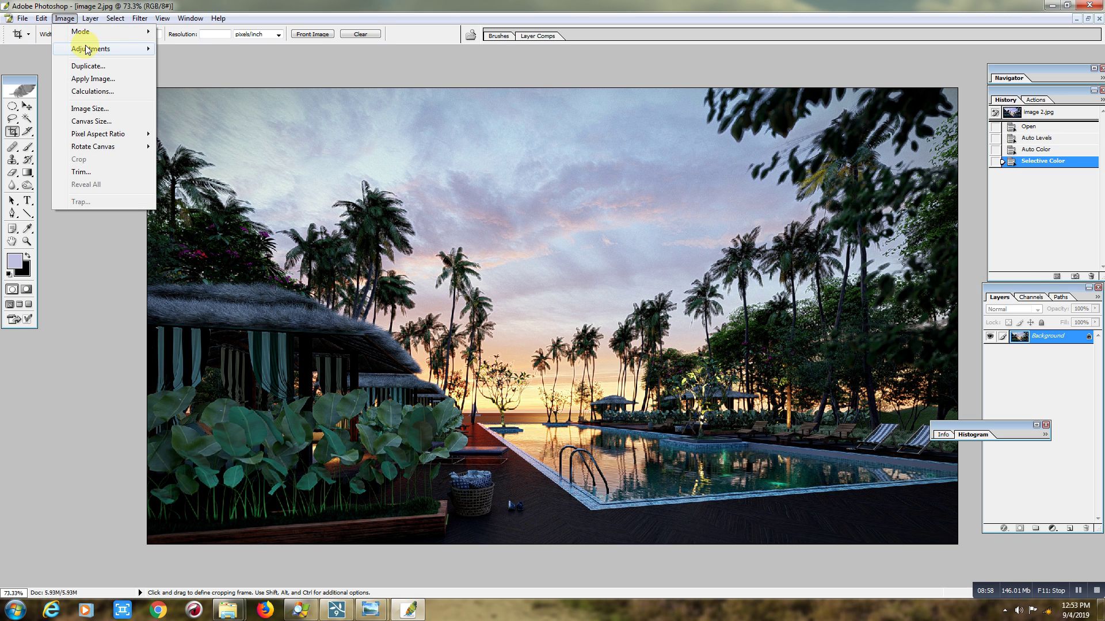
pyautogui.click(184, 99)
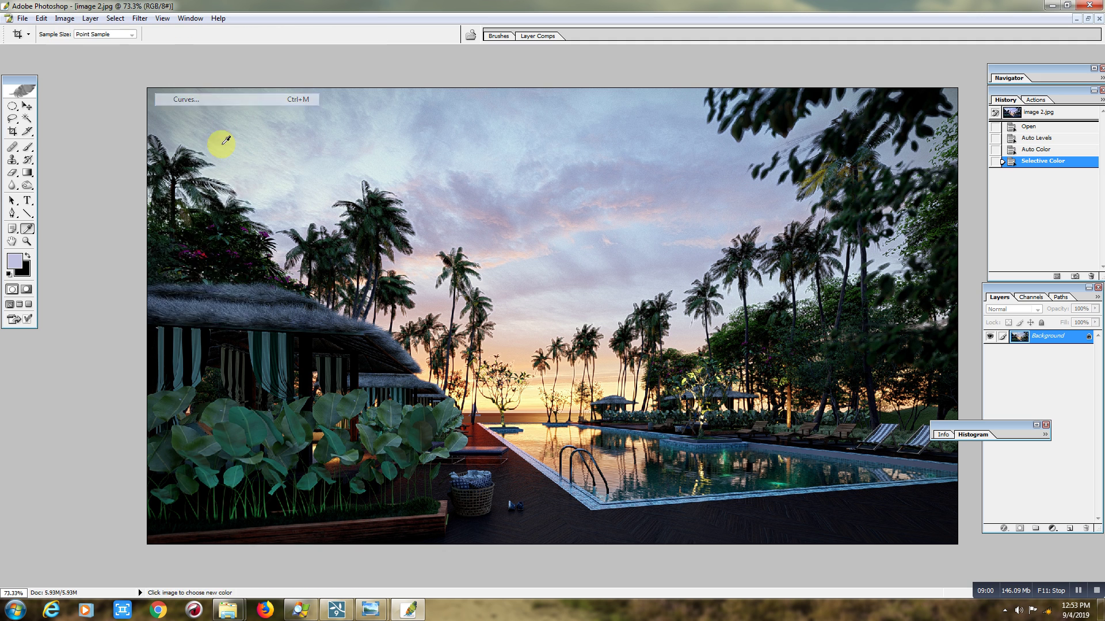
pyautogui.moveTo(128, 333); pyautogui.dragTo(123, 332)
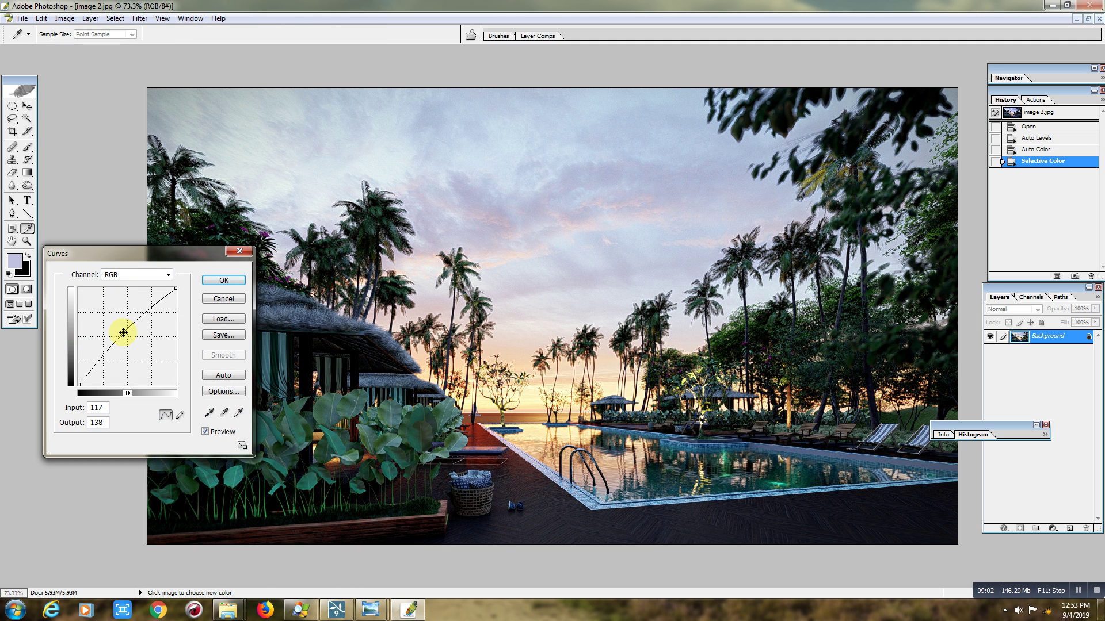
pyautogui.click(92, 370)
pyautogui.moveTo(150, 315); pyautogui.dragTo(150, 304)
pyautogui.click(222, 280)
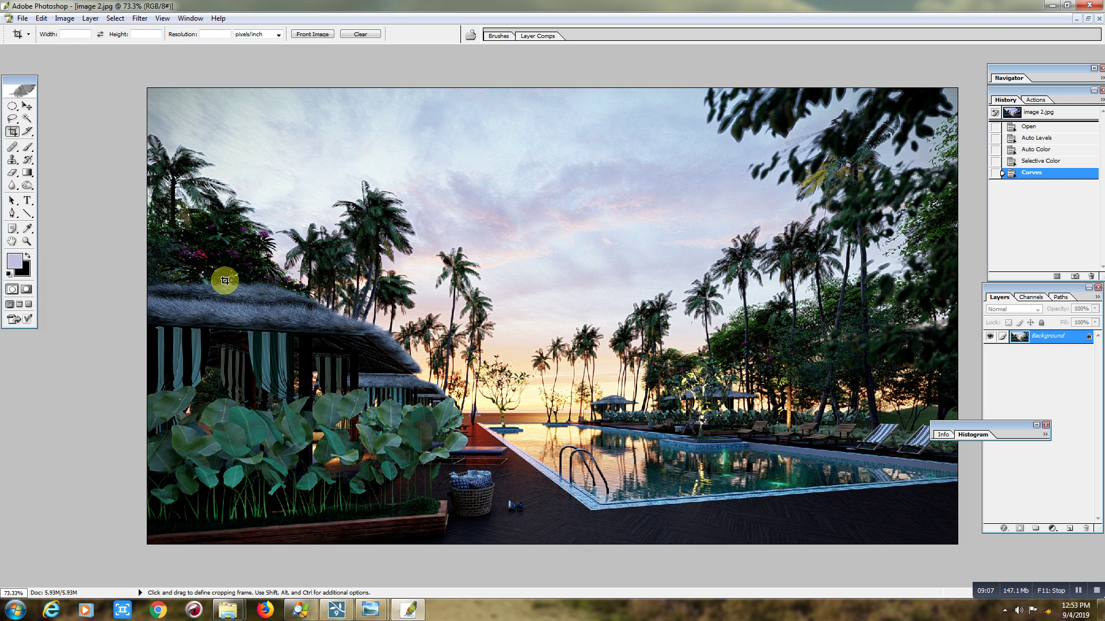
pyautogui.click(62, 19)
pyautogui.moveTo(91, 49)
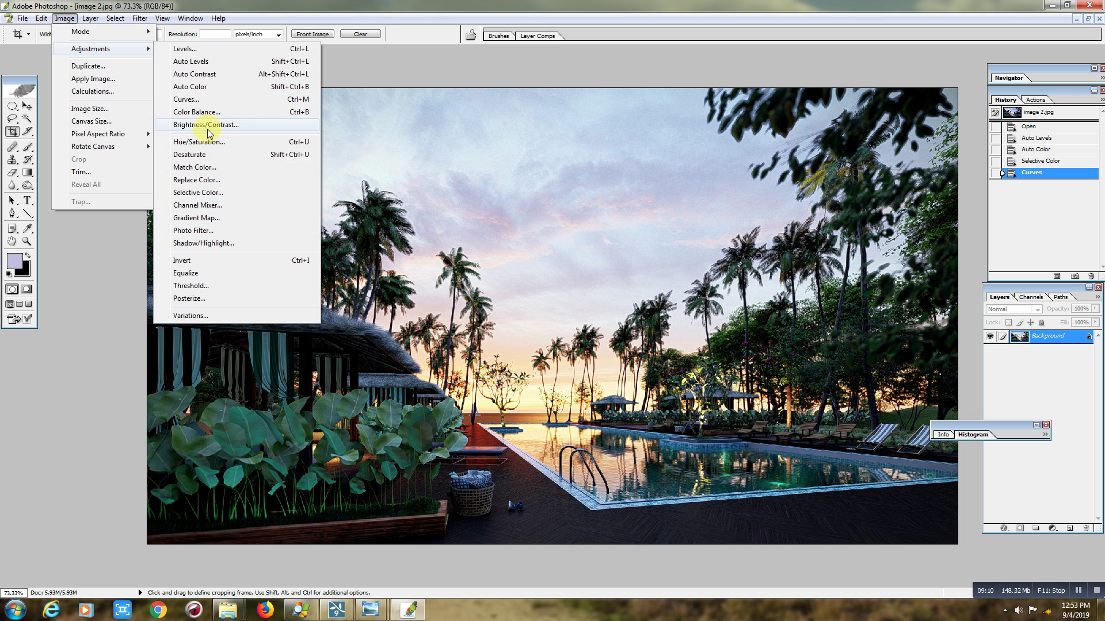
# - Apply Shadow/Highlight with Shadows Amount 1%, Highlights Amount 1% and Midtone Contrast -4
pyautogui.click(211, 243)
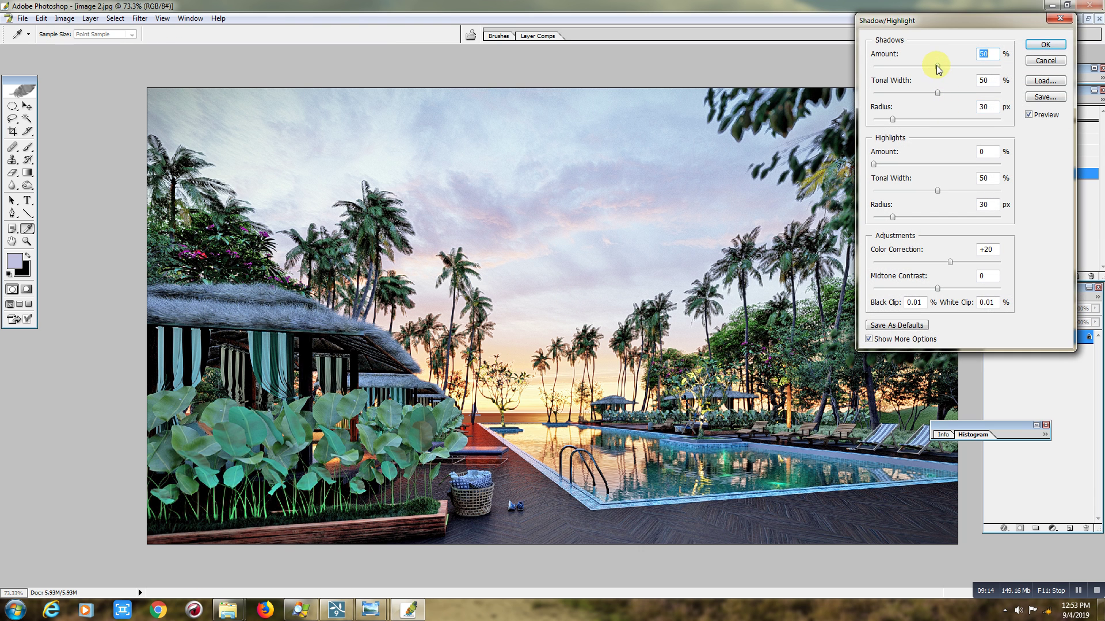
pyautogui.moveTo(937, 67); pyautogui.dragTo(874, 67)
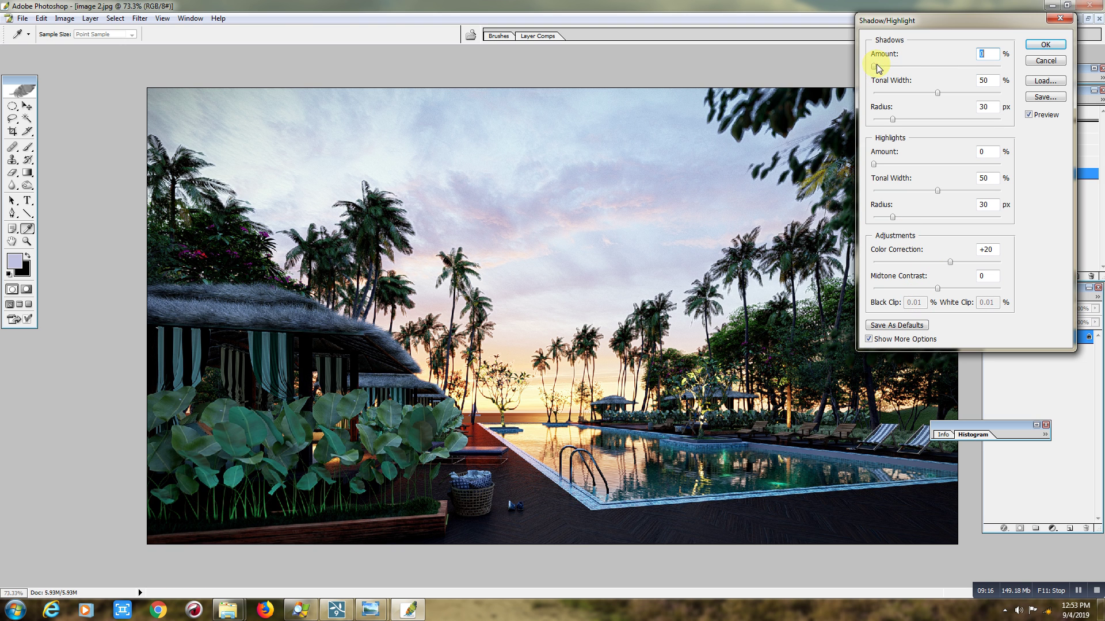
pyautogui.moveTo(873, 66); pyautogui.dragTo(875, 67)
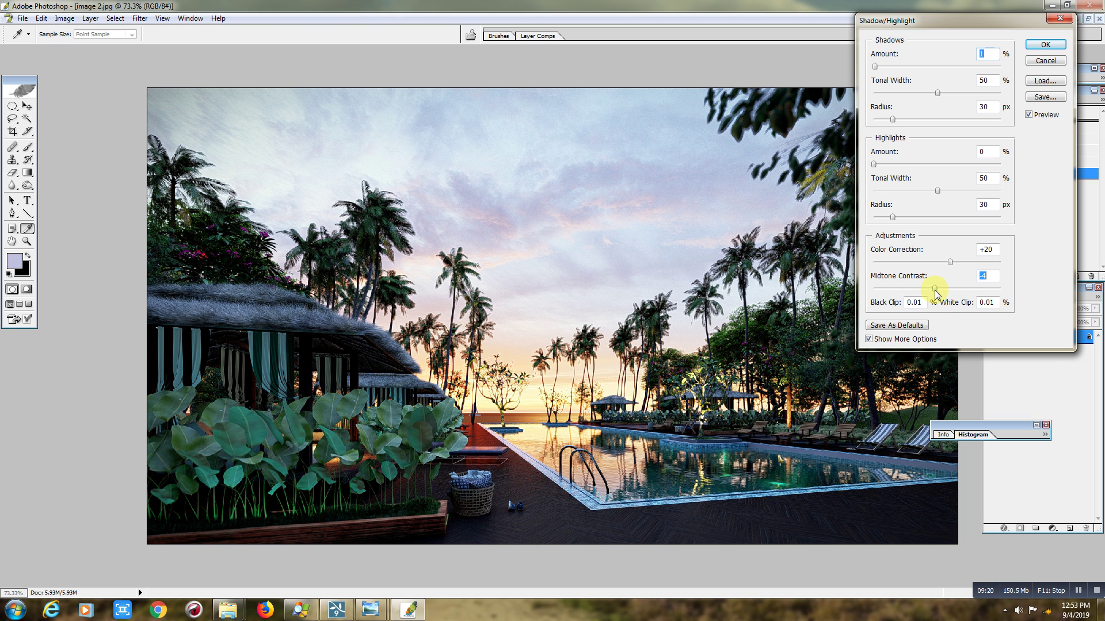
pyautogui.moveTo(937, 289); pyautogui.dragTo(943, 263)
pyautogui.moveTo(874, 167); pyautogui.dragTo(876, 166)
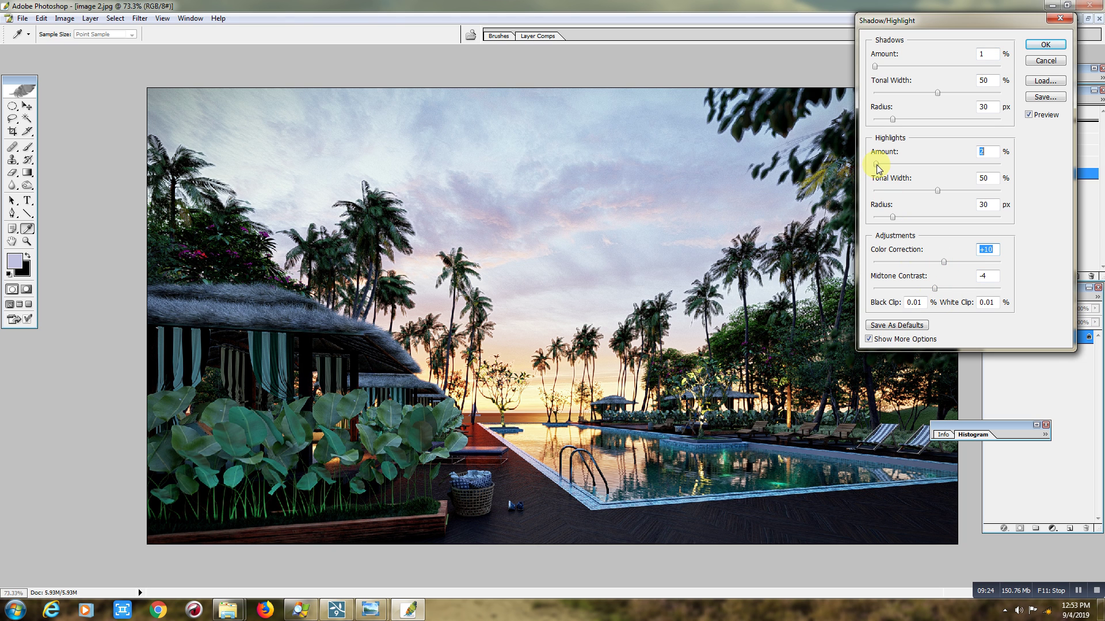
pyautogui.click(1046, 44)
pyautogui.press('c')
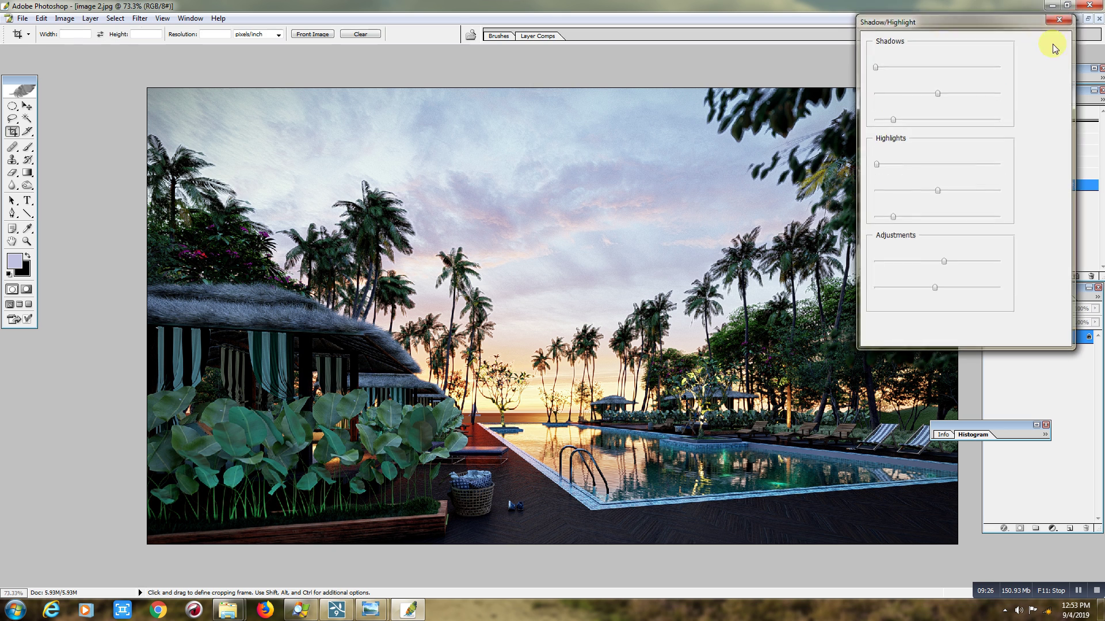
pyautogui.click(65, 18)
pyautogui.moveTo(91, 48)
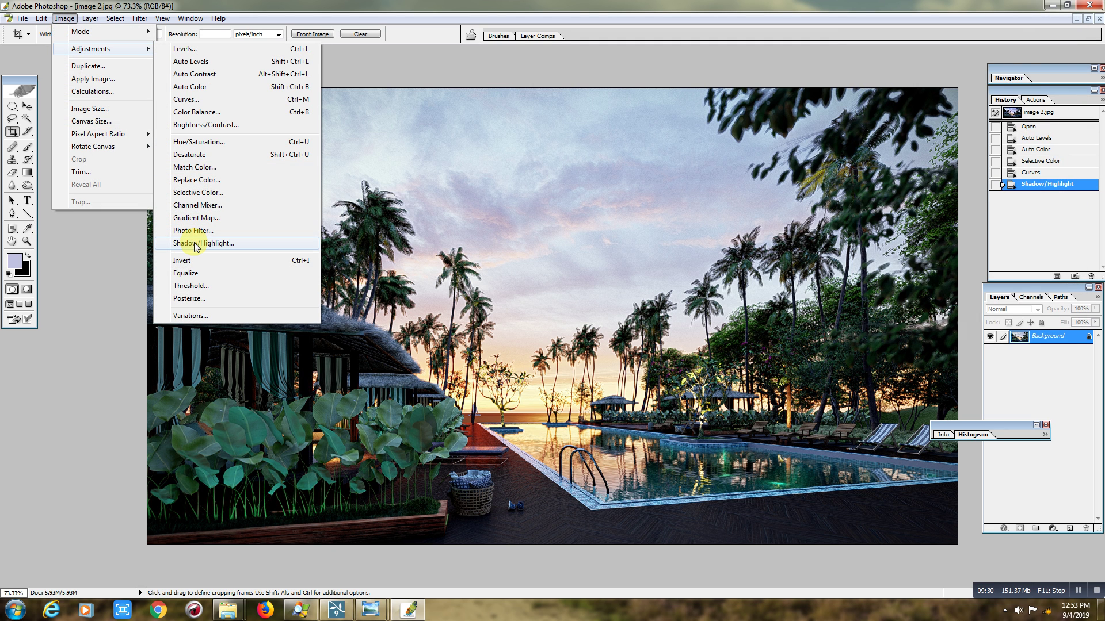
# - Use Replace Color on the sampled lavender sky, raising its saturation to +59
pyautogui.click(196, 180)
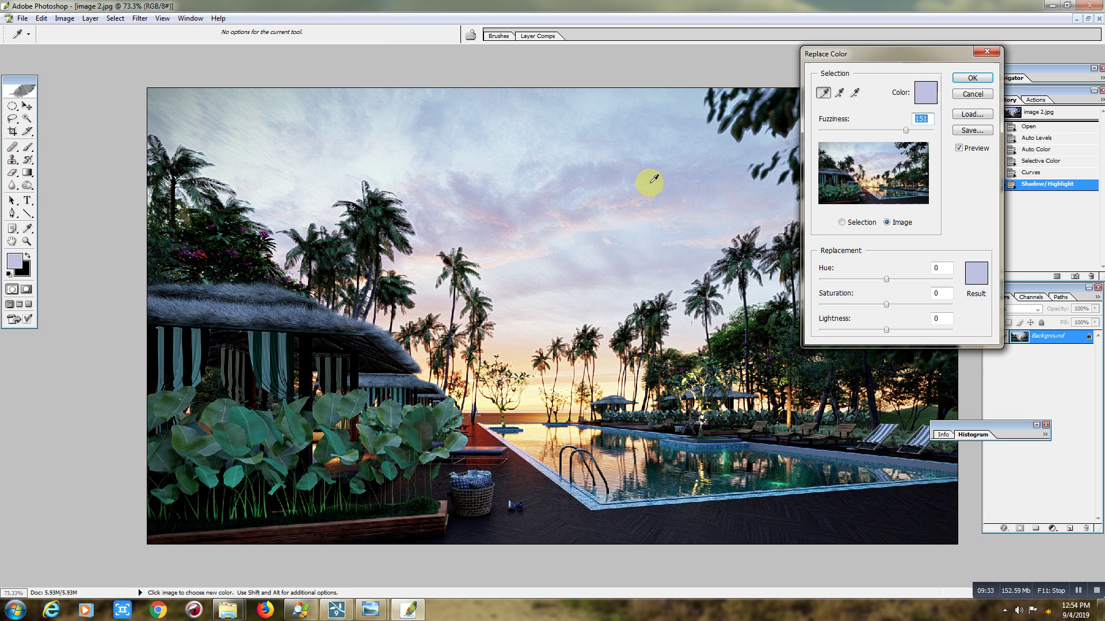
pyautogui.click(577, 180)
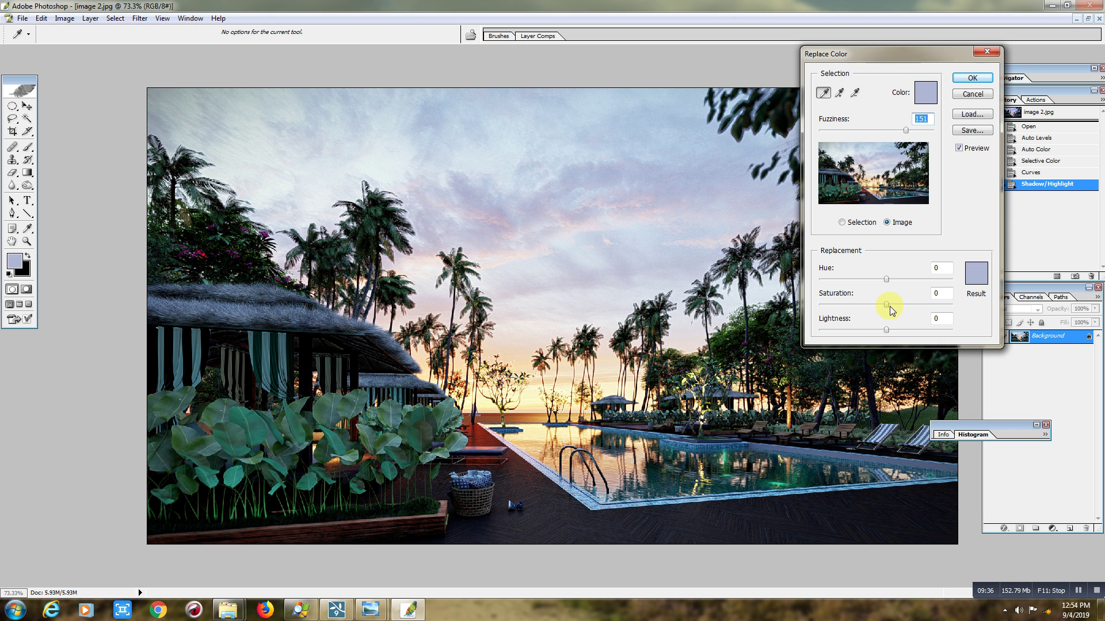
pyautogui.moveTo(885, 305)
pyautogui.mouseDown()
pyautogui.moveTo(931, 305)
pyautogui.moveTo(908, 300)
pyautogui.mouseUp()
pyautogui.click(972, 77)
pyautogui.press('c')
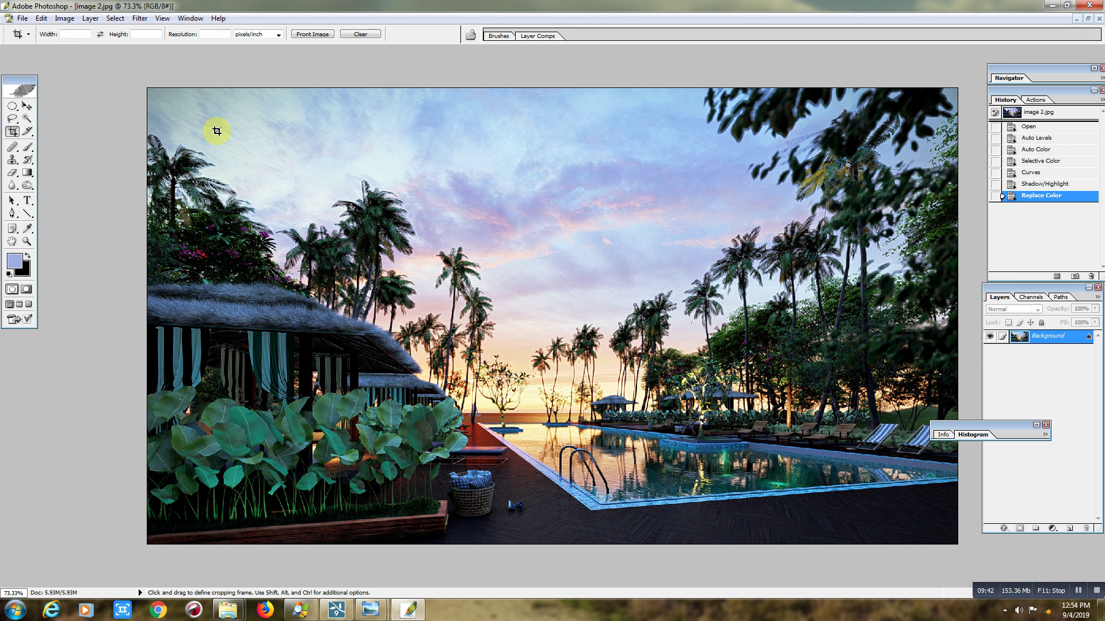
# - Brighten the render with Brightness/Contrast set to brightness +12
pyautogui.click(65, 18)
pyautogui.moveTo(91, 48)
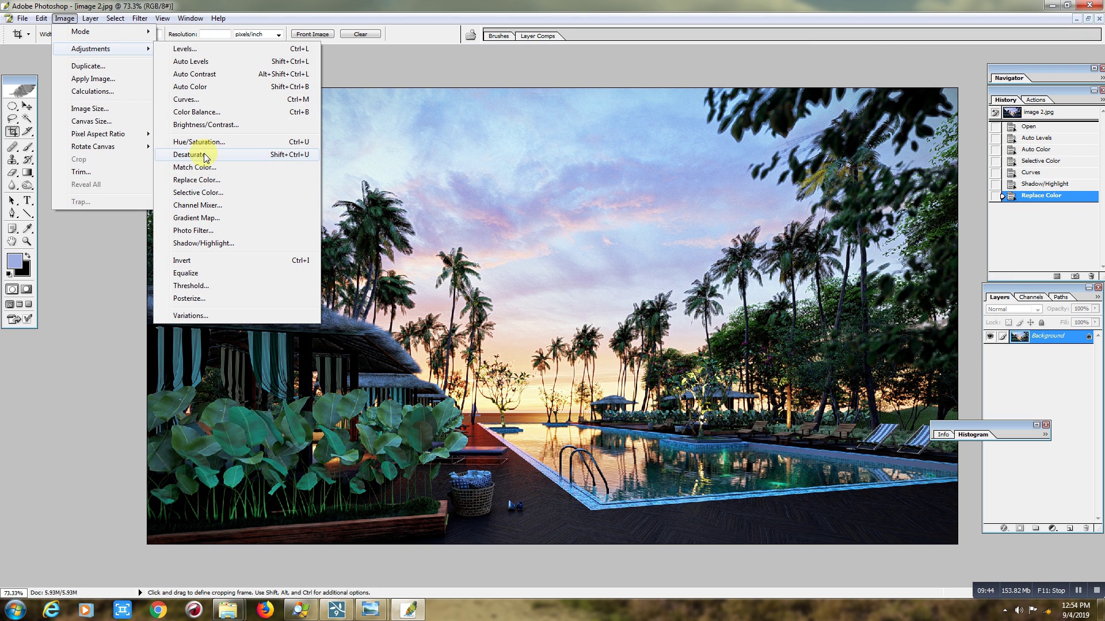
pyautogui.click(217, 125)
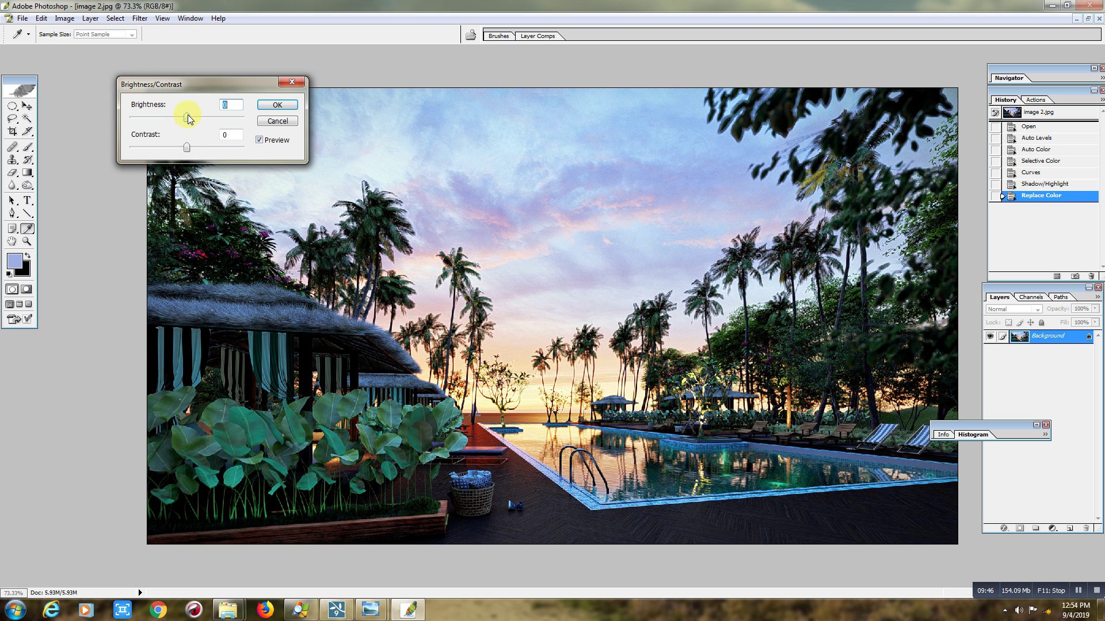
pyautogui.moveTo(189, 120); pyautogui.dragTo(196, 119)
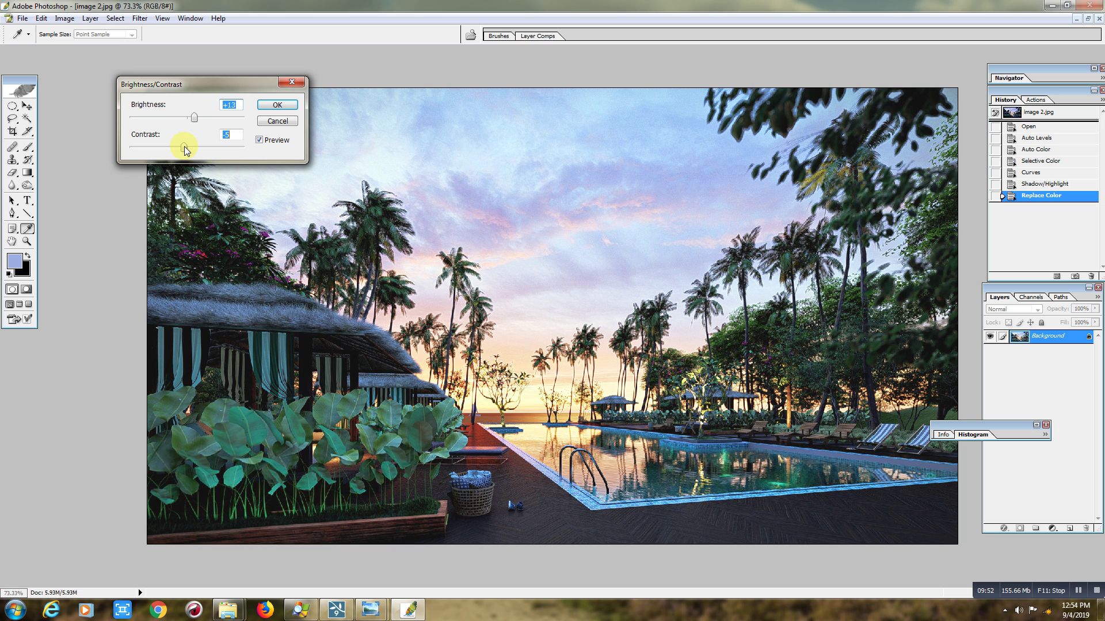
pyautogui.moveTo(194, 118); pyautogui.dragTo(198, 122)
pyautogui.click(277, 105)
pyautogui.press('c')
pyautogui.click(64, 18)
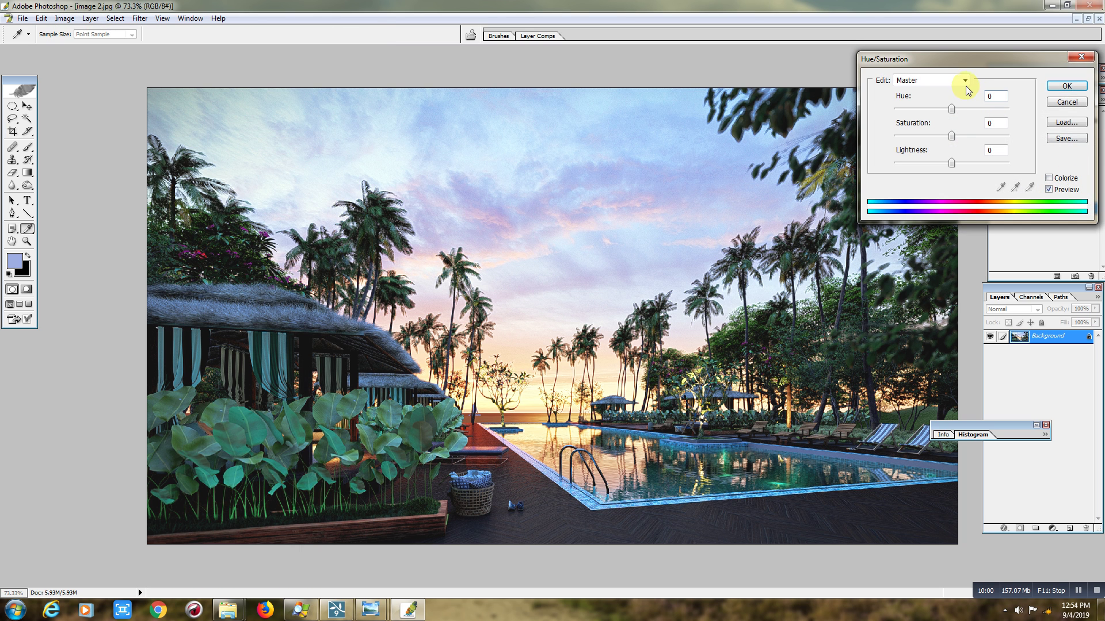
# - In Hue/Saturation, boost the Reds' saturation and lower the Cyans' lightness
pyautogui.click(965, 81)
pyautogui.click(914, 101)
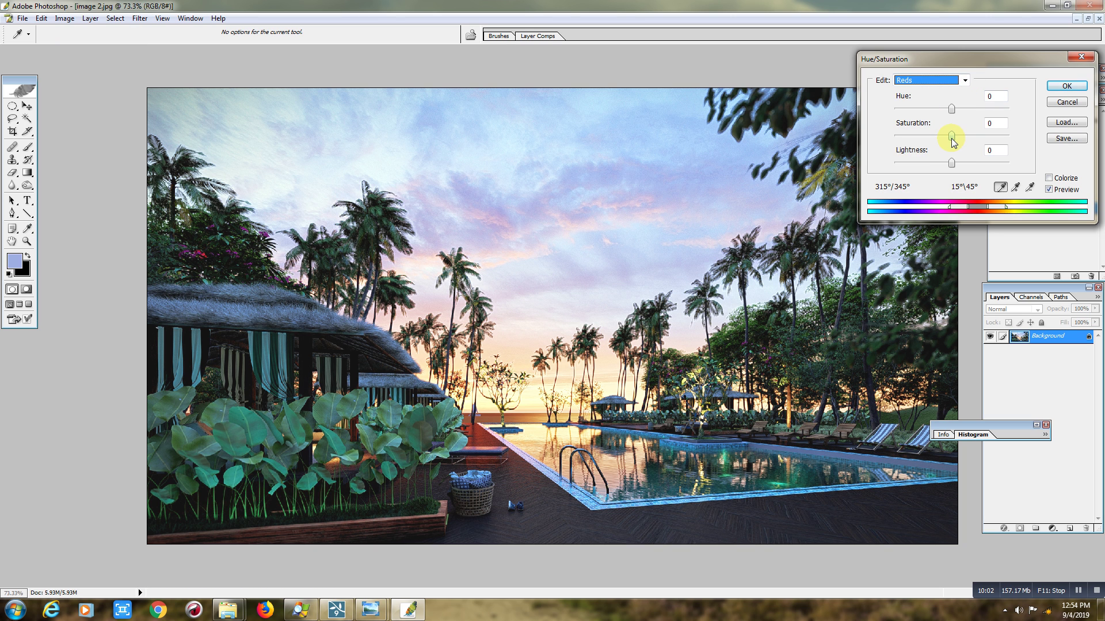
pyautogui.moveTo(951, 136)
pyautogui.mouseDown()
pyautogui.moveTo(1030, 151)
pyautogui.moveTo(972, 143)
pyautogui.moveTo(950, 166)
pyautogui.mouseUp()
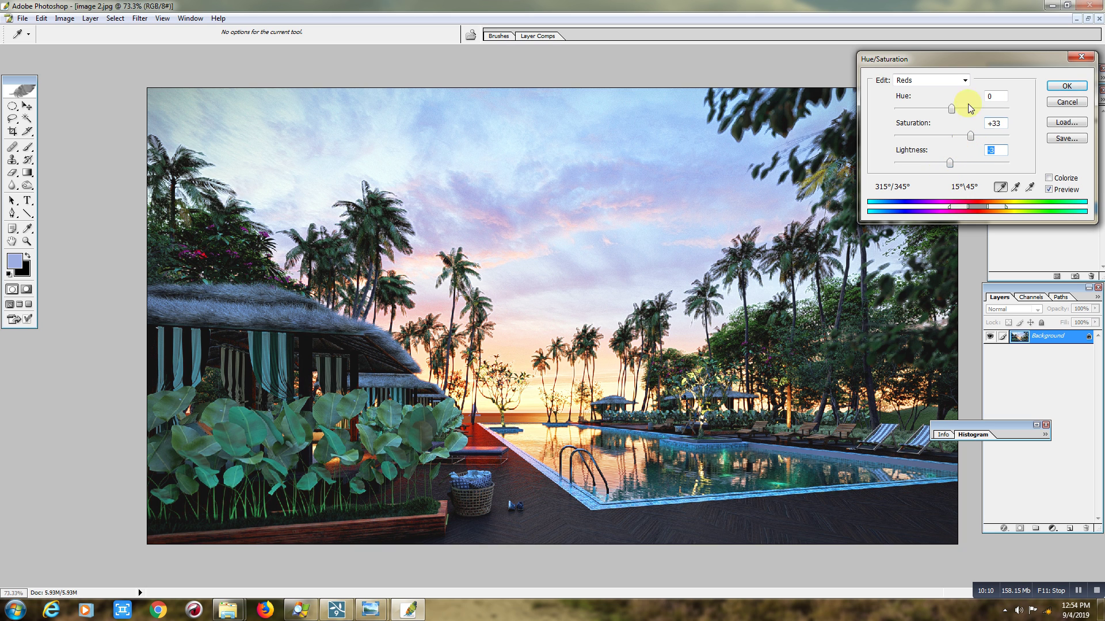
pyautogui.click(965, 82)
pyautogui.click(944, 151)
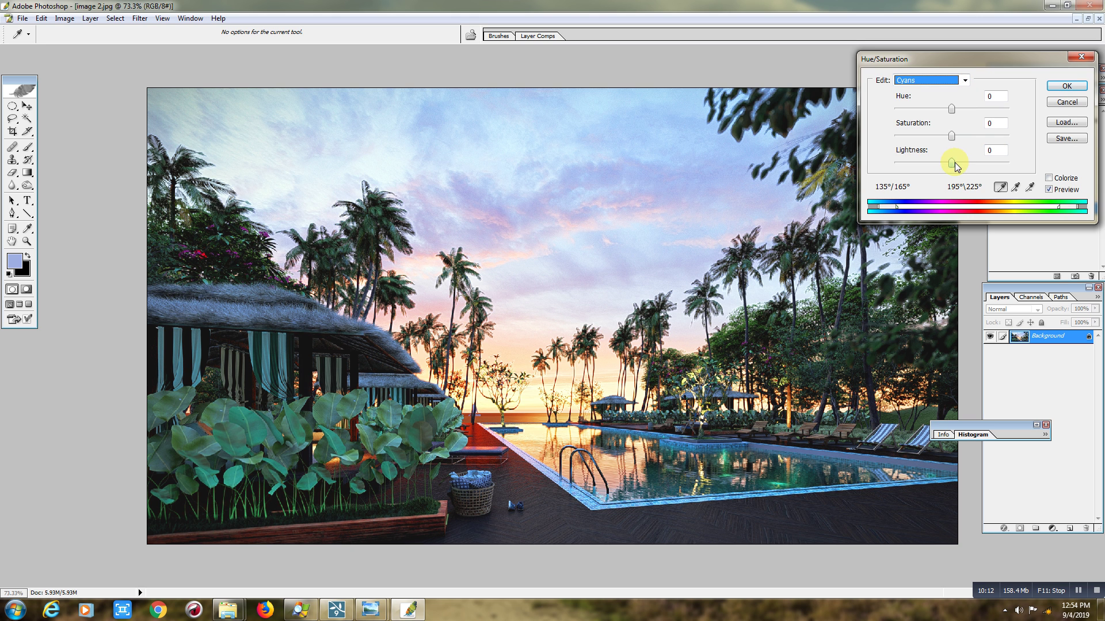
pyautogui.moveTo(953, 164)
pyautogui.mouseDown()
pyautogui.moveTo(913, 166)
pyautogui.moveTo(947, 171)
pyautogui.mouseUp()
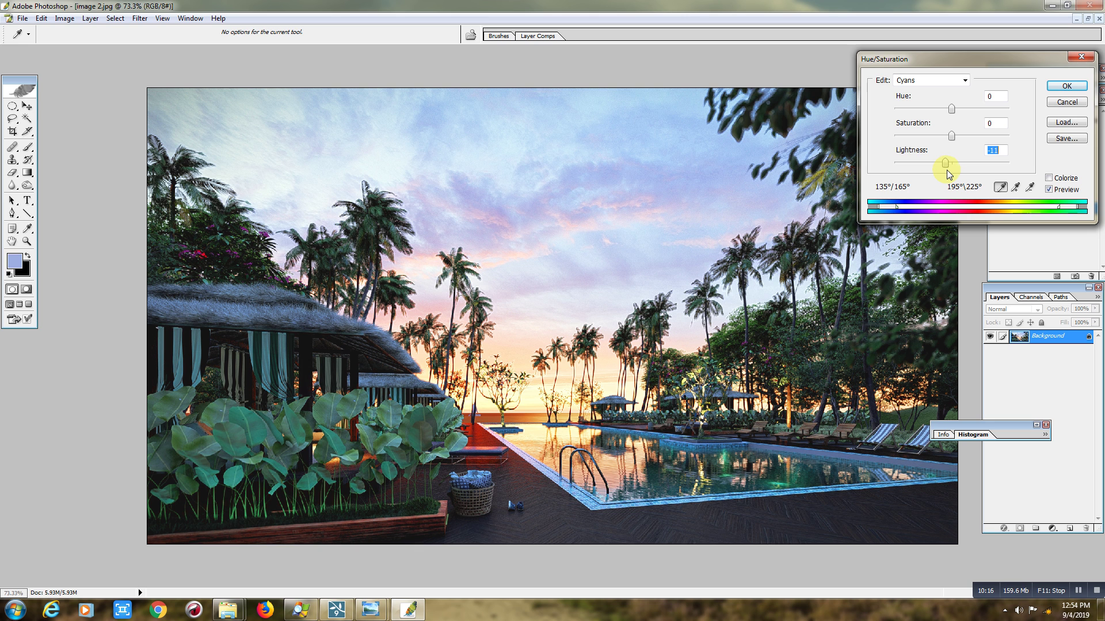
pyautogui.click(1066, 85)
pyautogui.press('c')
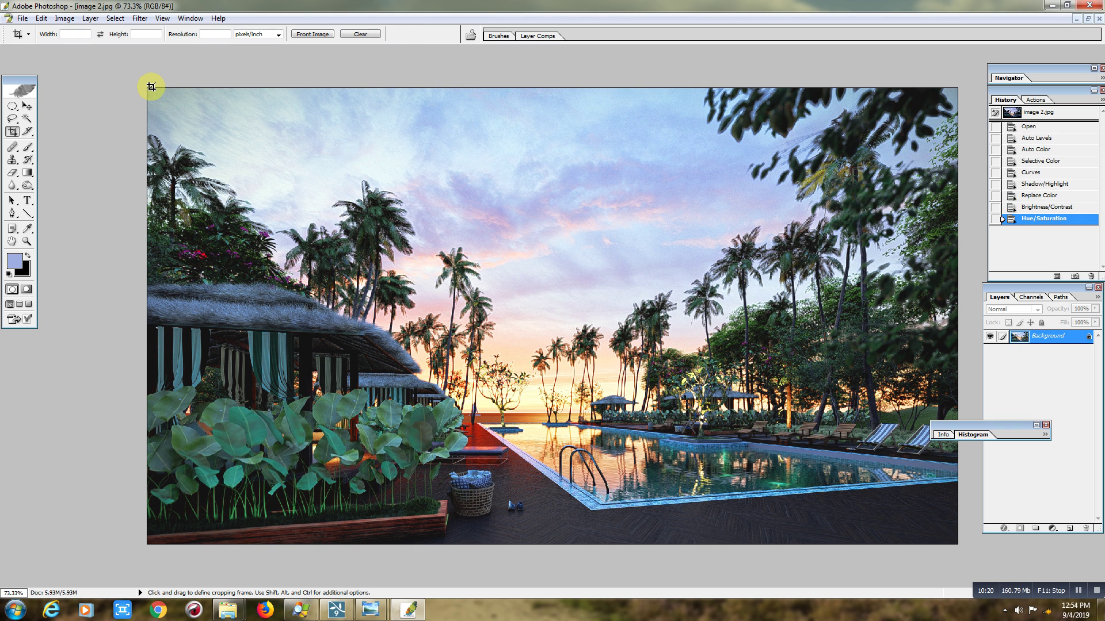
# - Crop the render slightly tighter, trimming the lower strip, and fit it to the window
pyautogui.moveTo(148, 88); pyautogui.dragTo(976, 518)
pyautogui.press('Return')
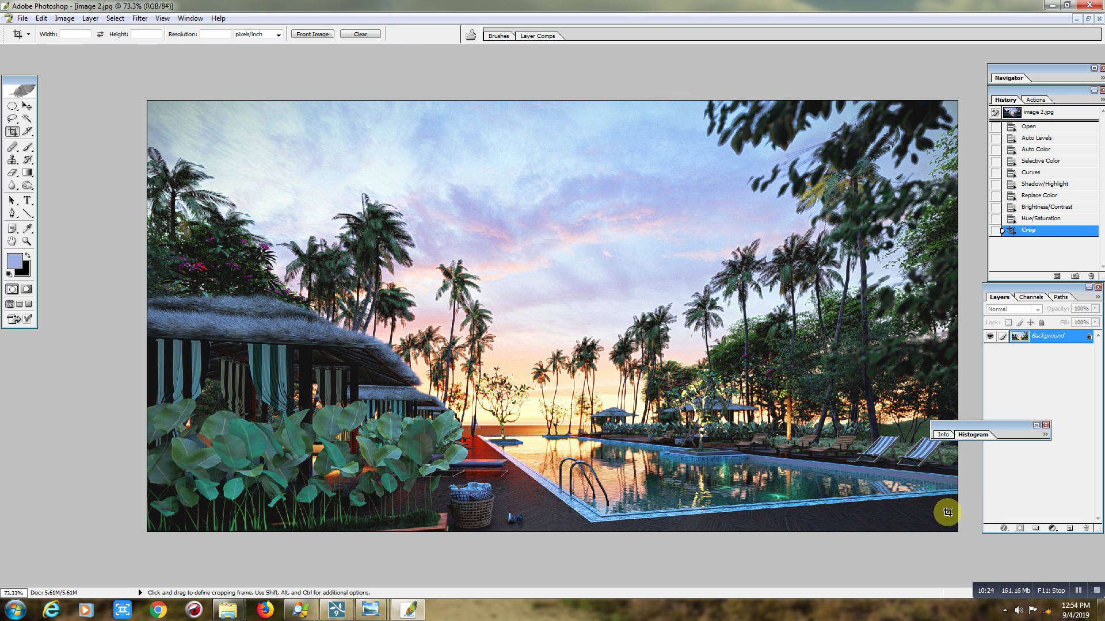
pyautogui.hotkey('ctrl', '-')
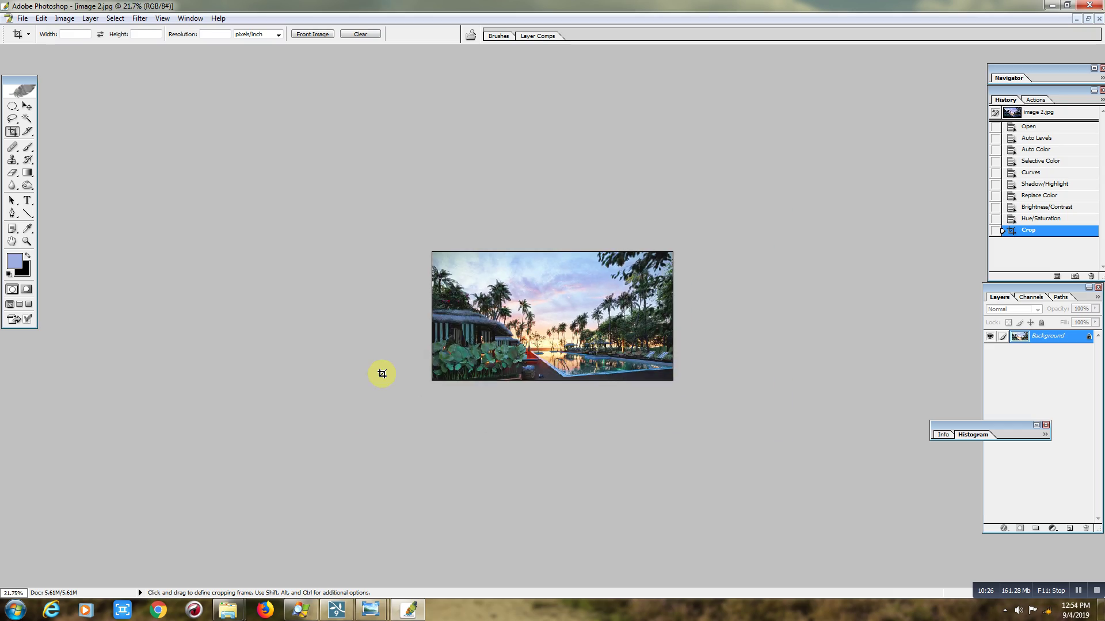
pyautogui.hotkey('ctrl', '0')
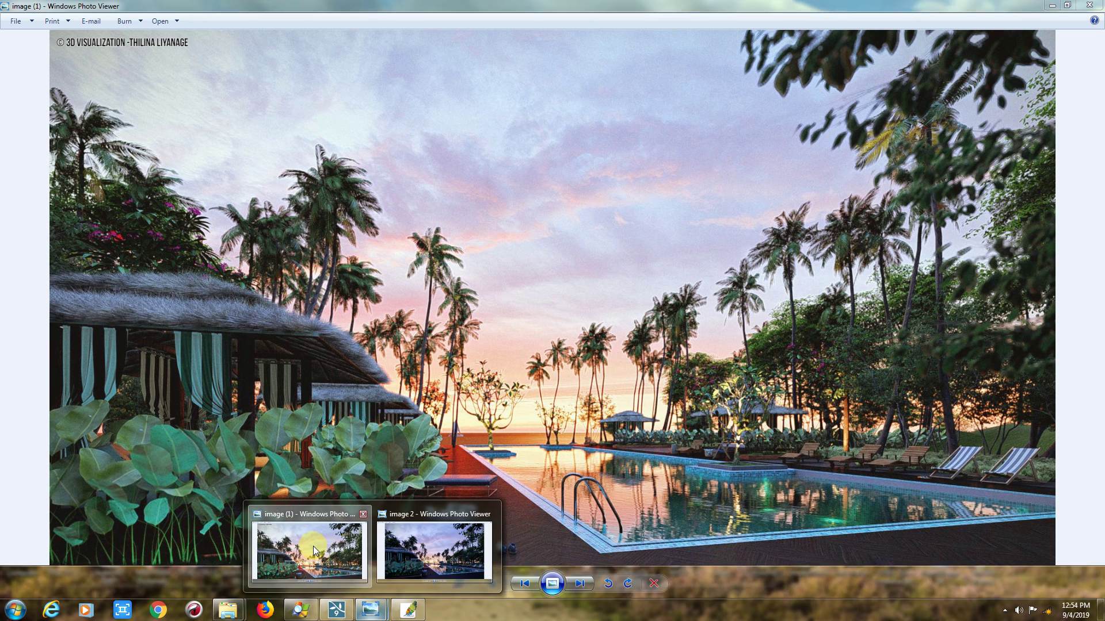
# - Page through finished renders (5), (6) and (7) in Photo Viewer, ending on the sunset pool view
pyautogui.click(313, 548)
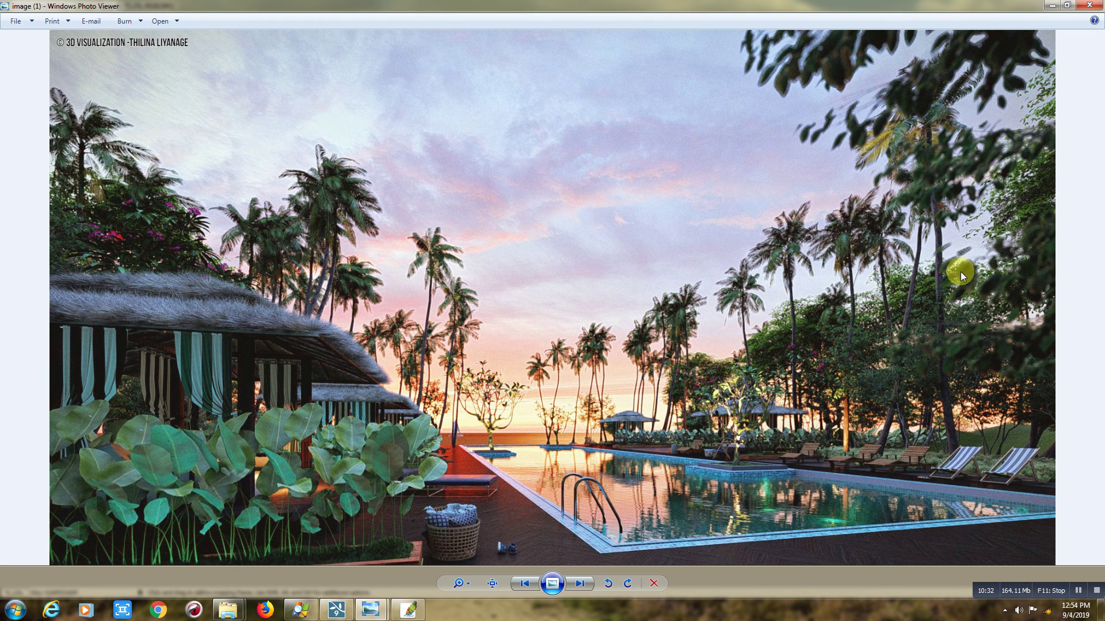
pyautogui.press('Right')
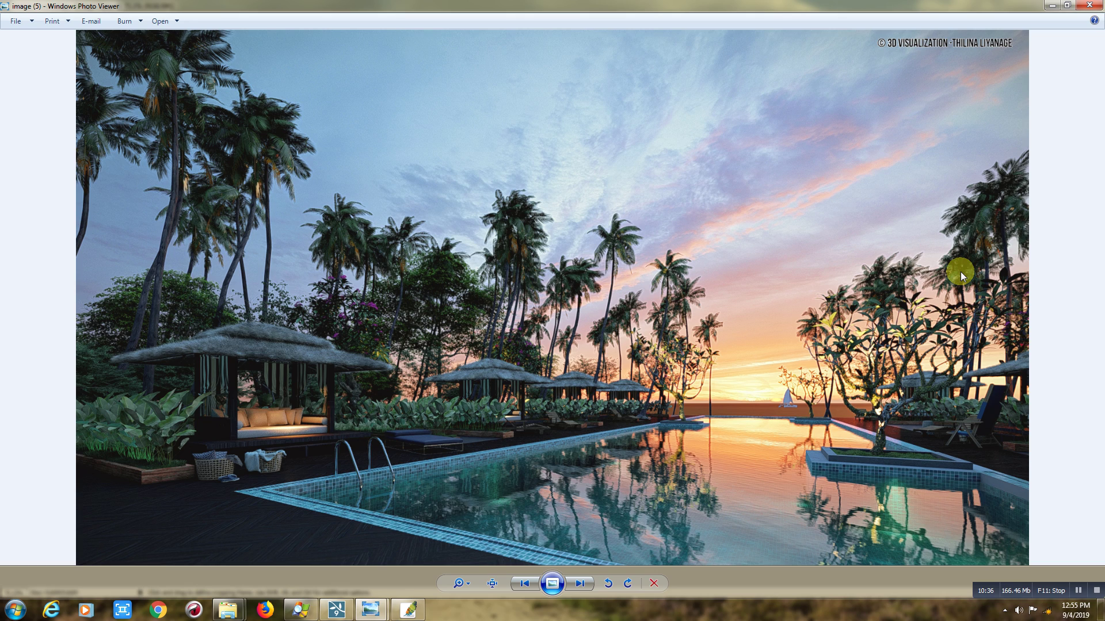
pyautogui.scroll(-1, 536, 433)
pyautogui.scroll(1, 448, 461)
pyautogui.scroll(-1, 448, 461)
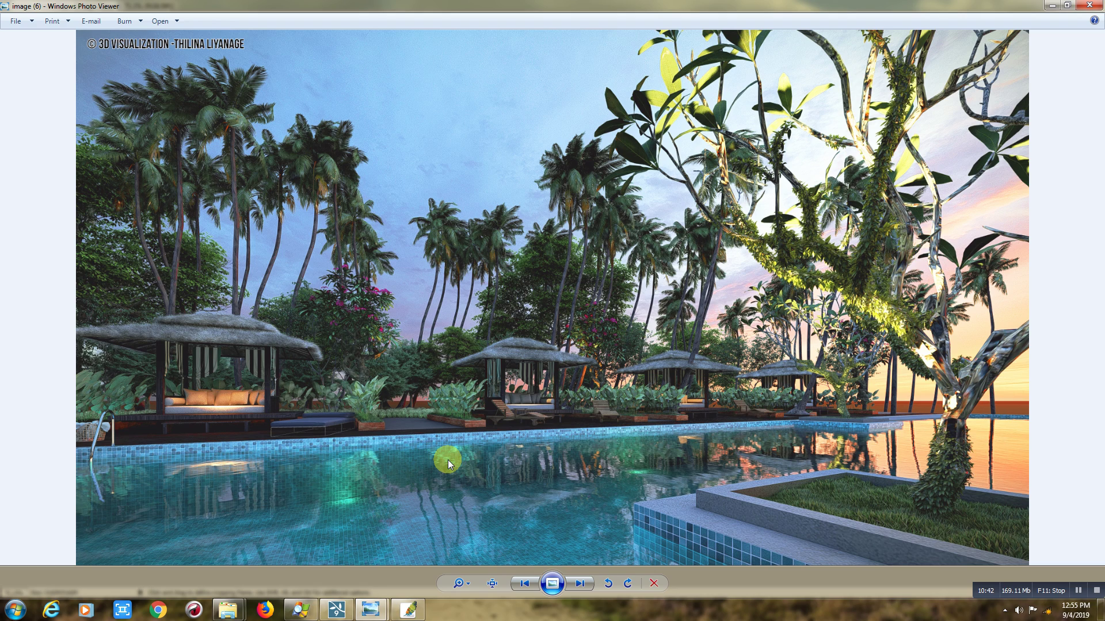
pyautogui.scroll(-1, 447, 461)
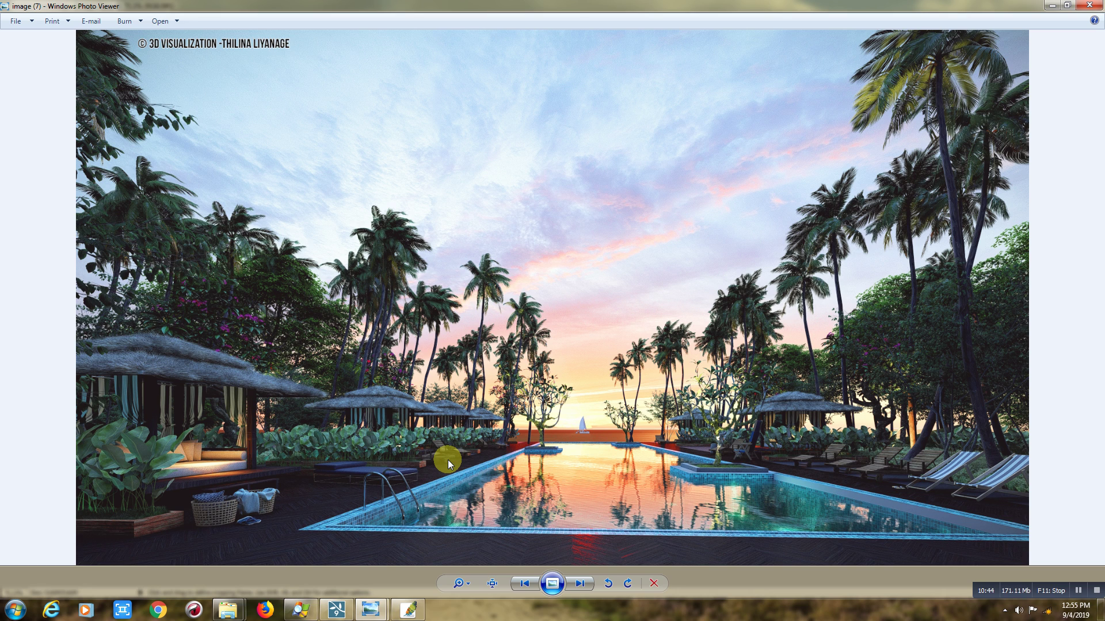